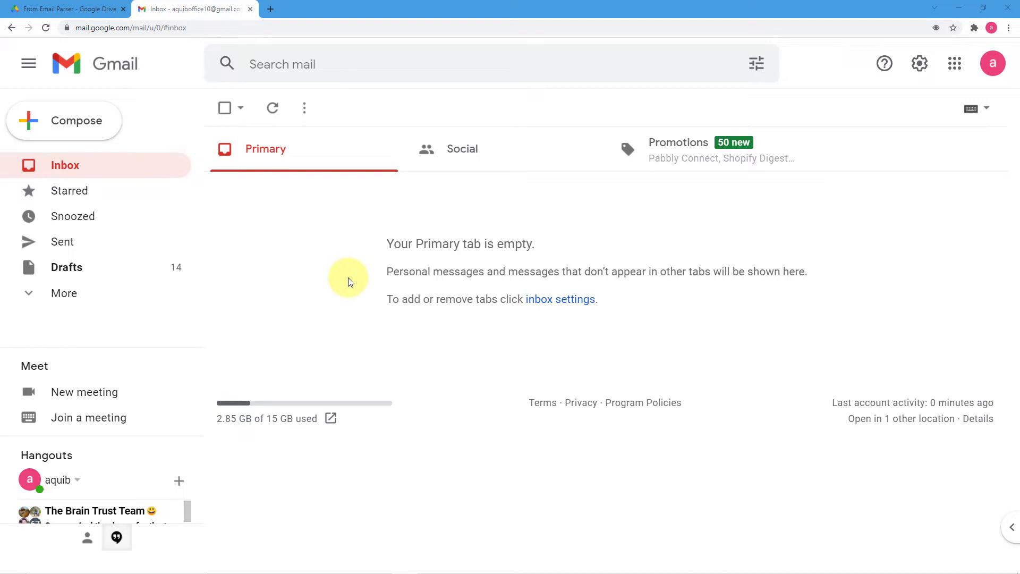
Check the From Email Parser folder in Google Drive and the Primary inbox in Gmail
{"action": "left_click", "coordinate": [47, 10]}
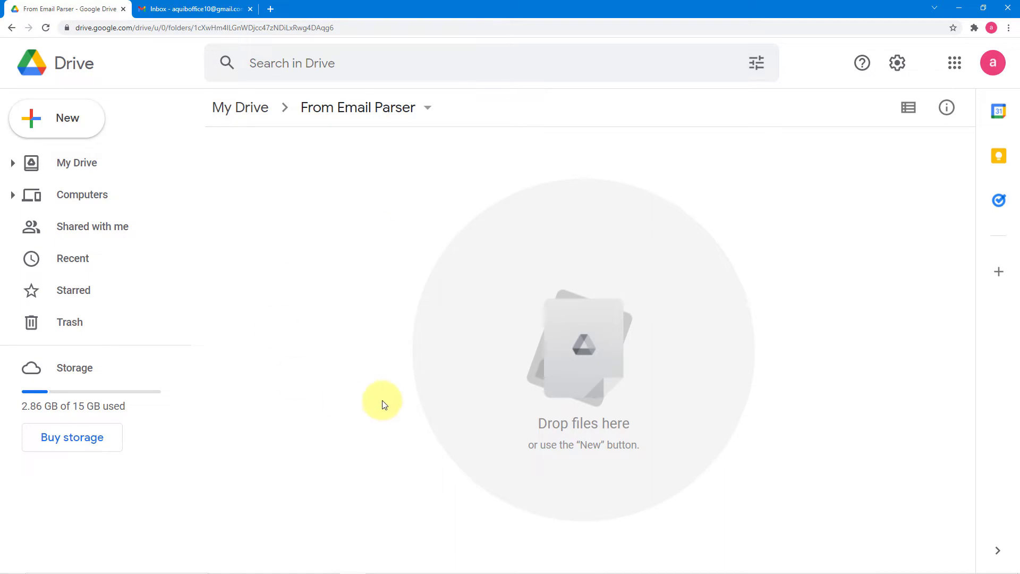
{"action": "left_click", "coordinate": [186, 14]}
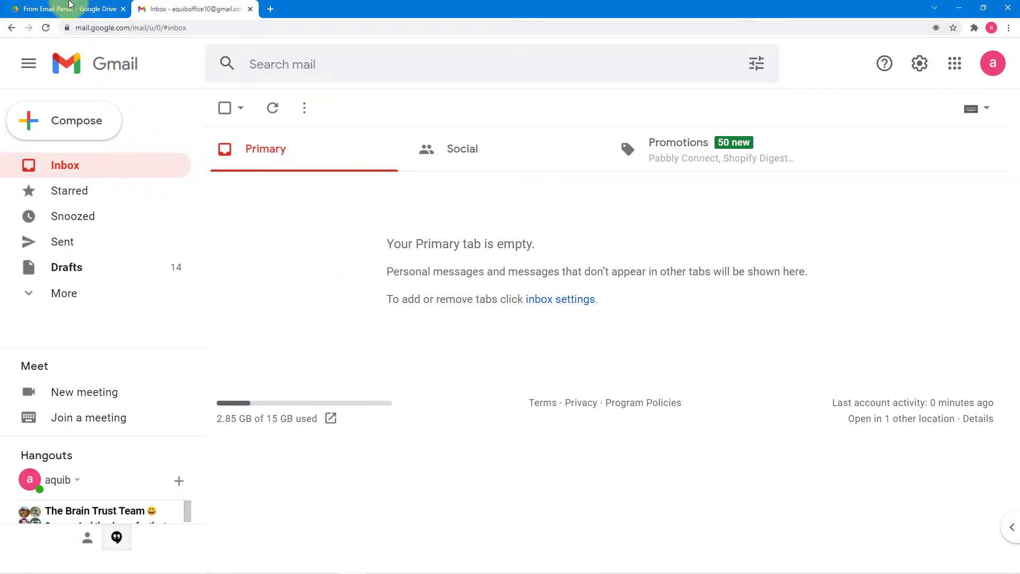
{"action": "left_click", "coordinate": [73, 5]}
{"action": "left_click", "coordinate": [170, 9]}
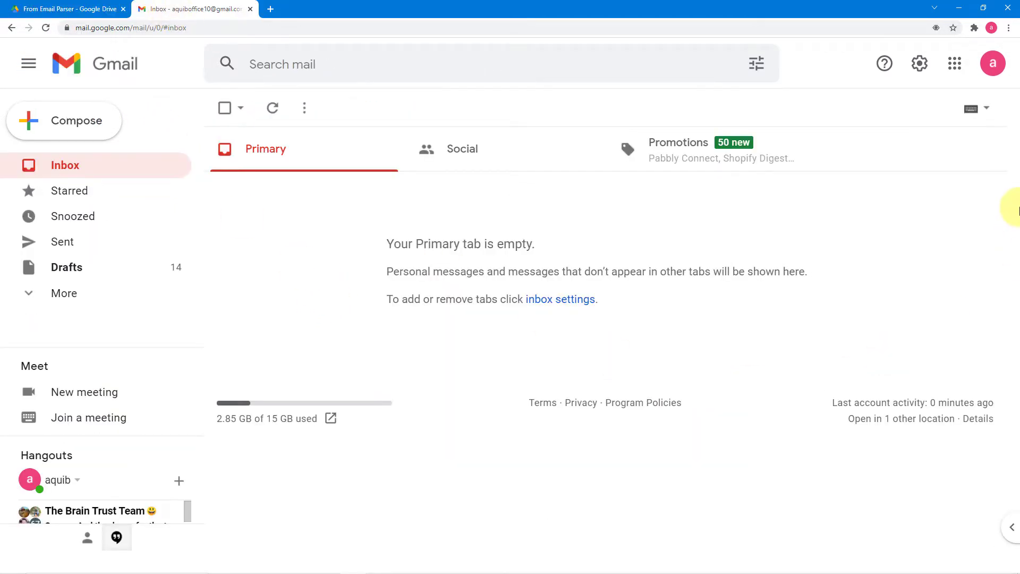
From the other signed-in Gmail account, send the recipient an email with the subject "Report File" and Report File.pdf attached
{"action": "left_click", "coordinate": [994, 64]}
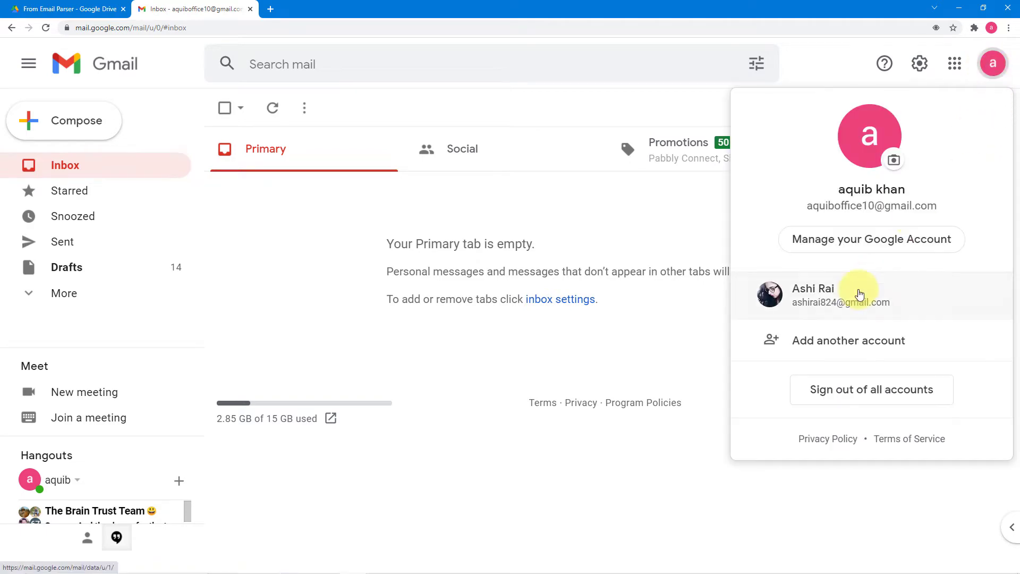
{"action": "left_click", "coordinate": [861, 291]}
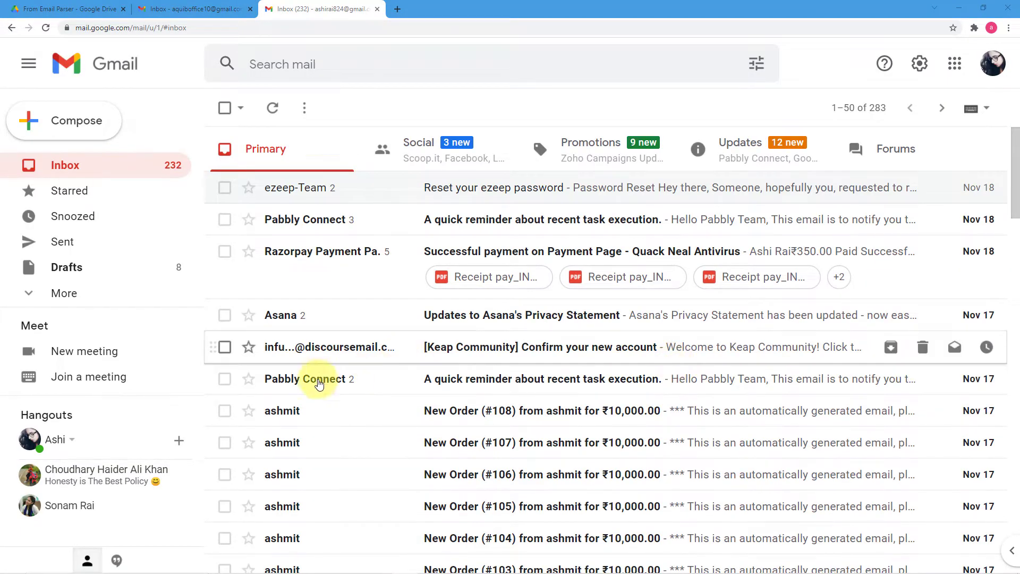
{"action": "left_click", "coordinate": [57, 133]}
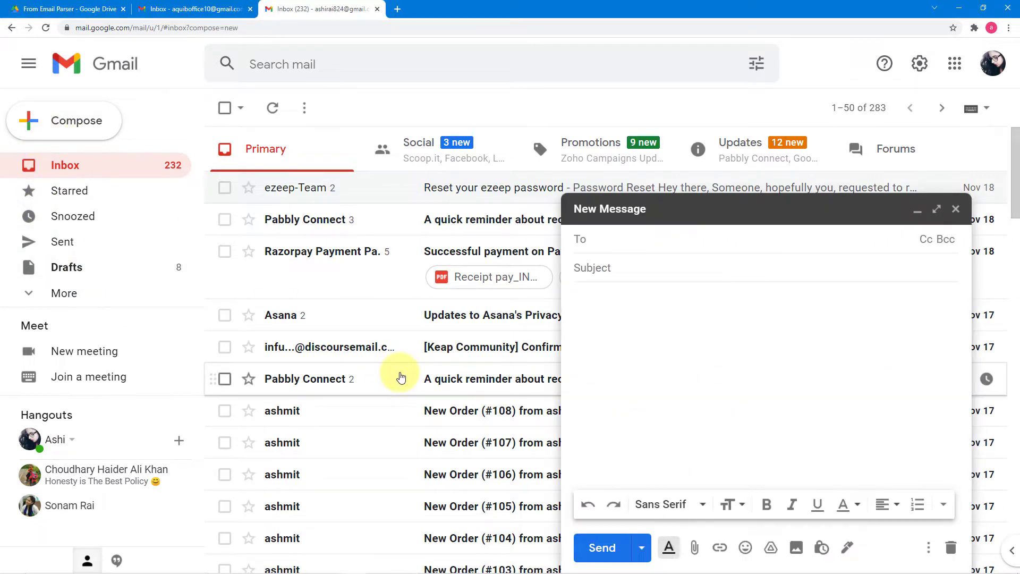
{"action": "type", "text": "aqui"}
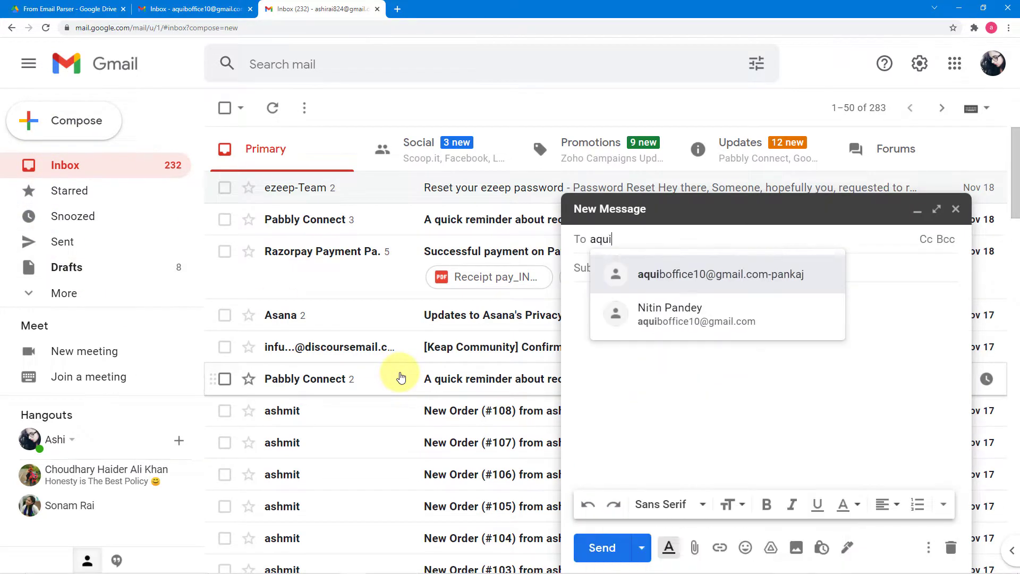
{"action": "left_click", "coordinate": [668, 312]}
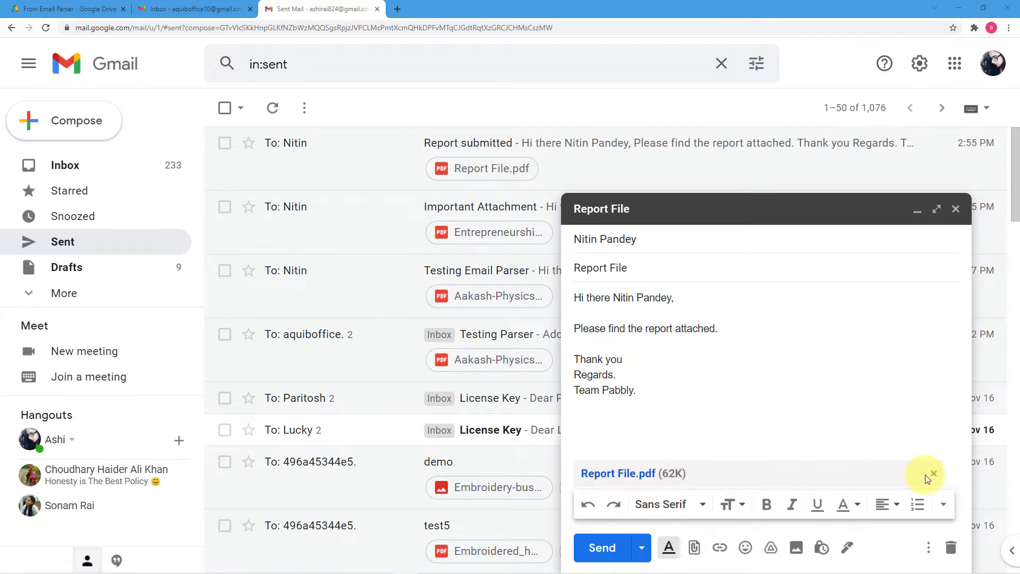
{"action": "left_click", "coordinate": [601, 549]}
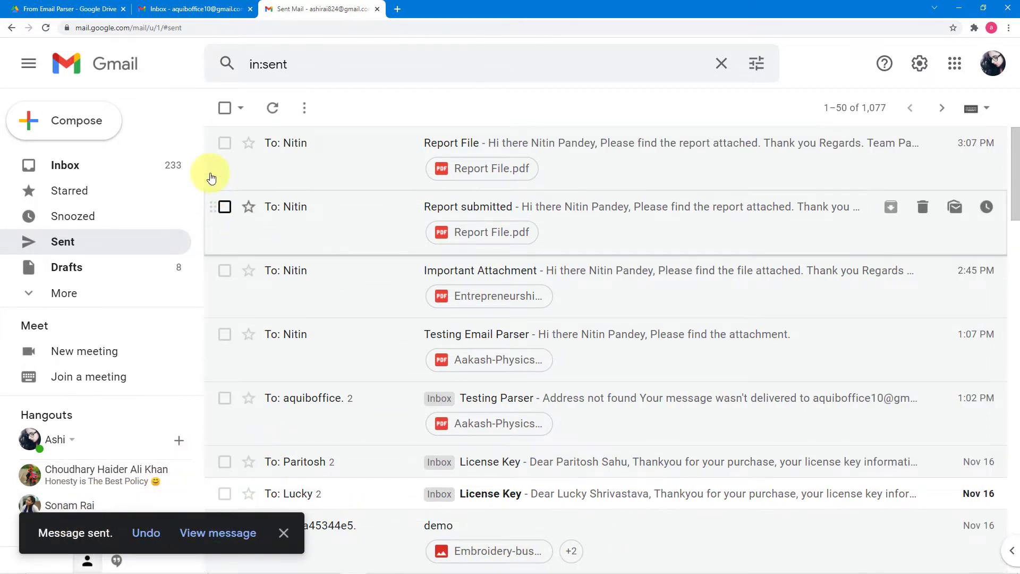
Return to the first account's Primary inbox and open the received "Report File" email to view its attachment
{"action": "left_click", "coordinate": [194, 9]}
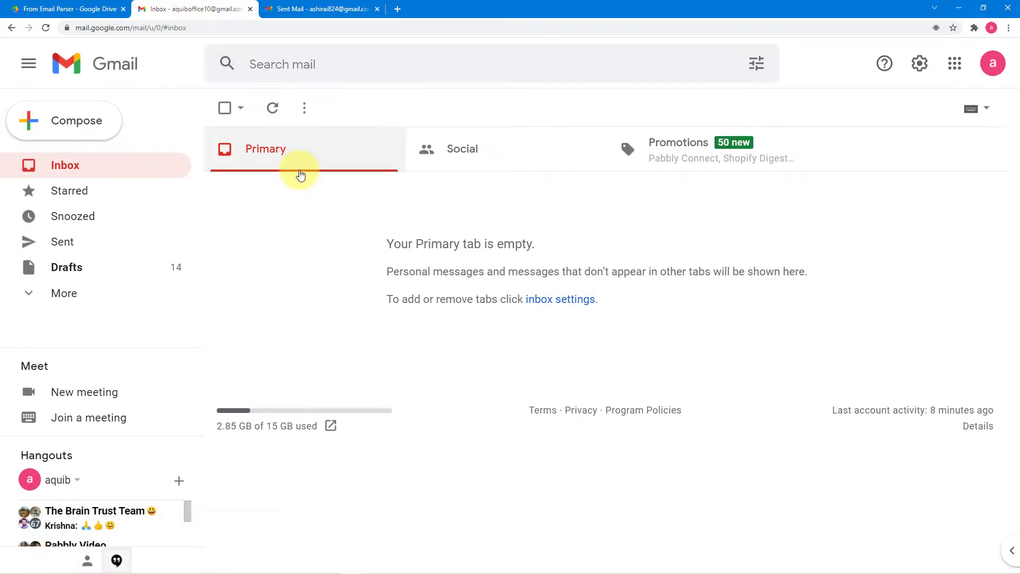
{"action": "left_click", "coordinate": [300, 175]}
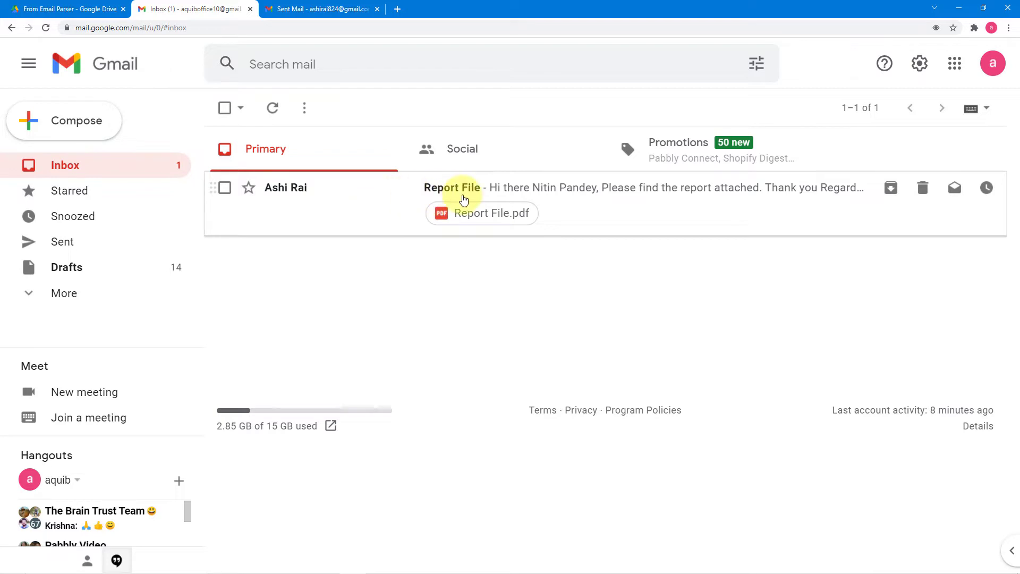
{"action": "left_click", "coordinate": [578, 209]}
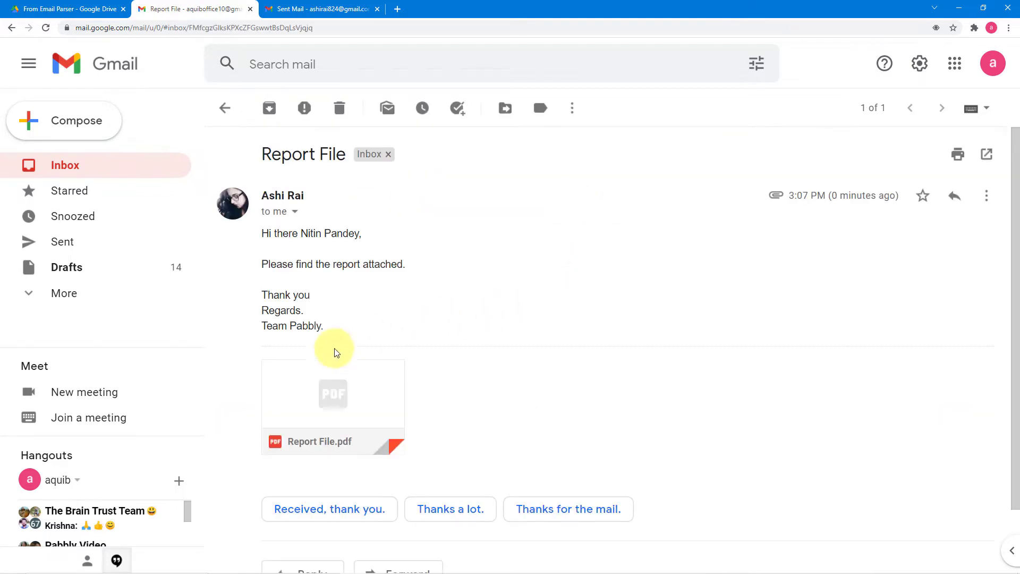
{"action": "mouse_move", "coordinate": [325, 407]}
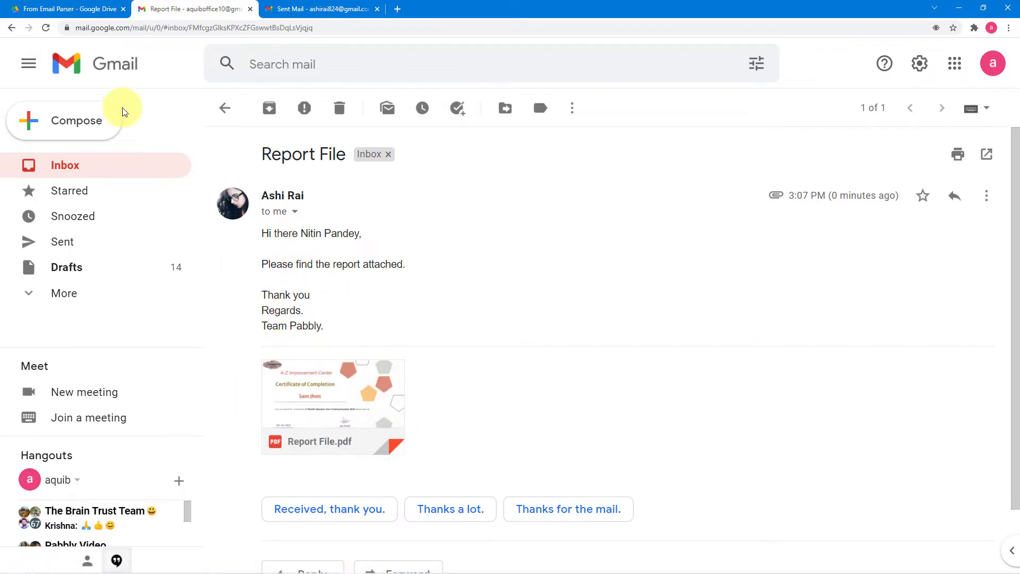
Compare the contents of the From Email Parser folder in Google Drive with the attachment of the received email
{"action": "left_click", "coordinate": [59, 8]}
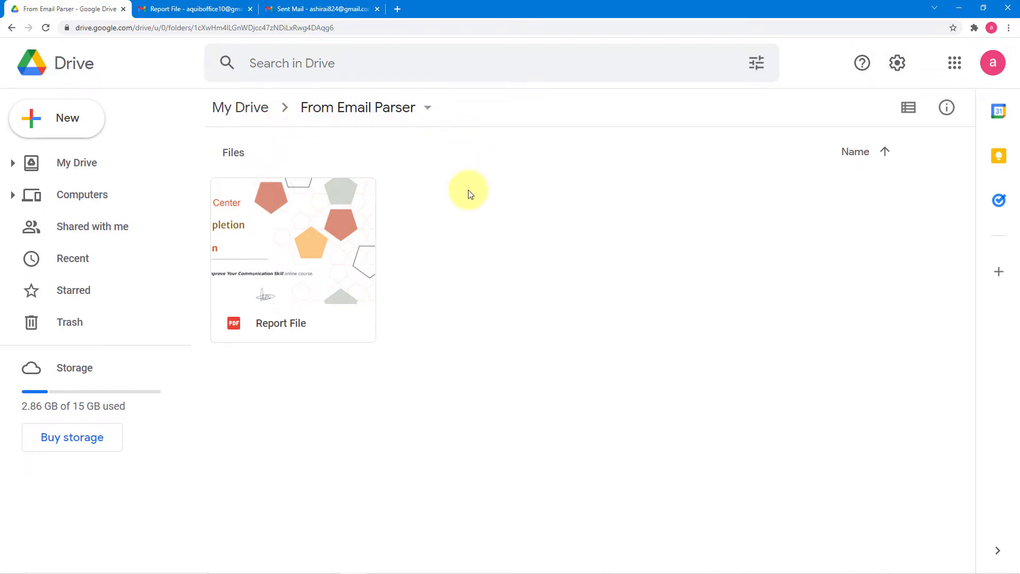
{"action": "left_click", "coordinate": [213, 10]}
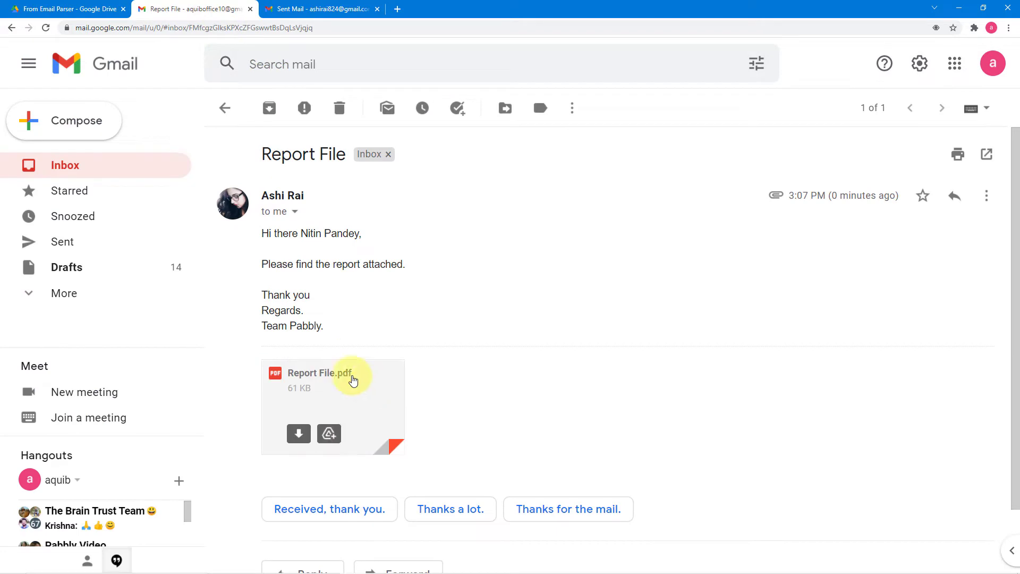
{"action": "left_click", "coordinate": [75, 9]}
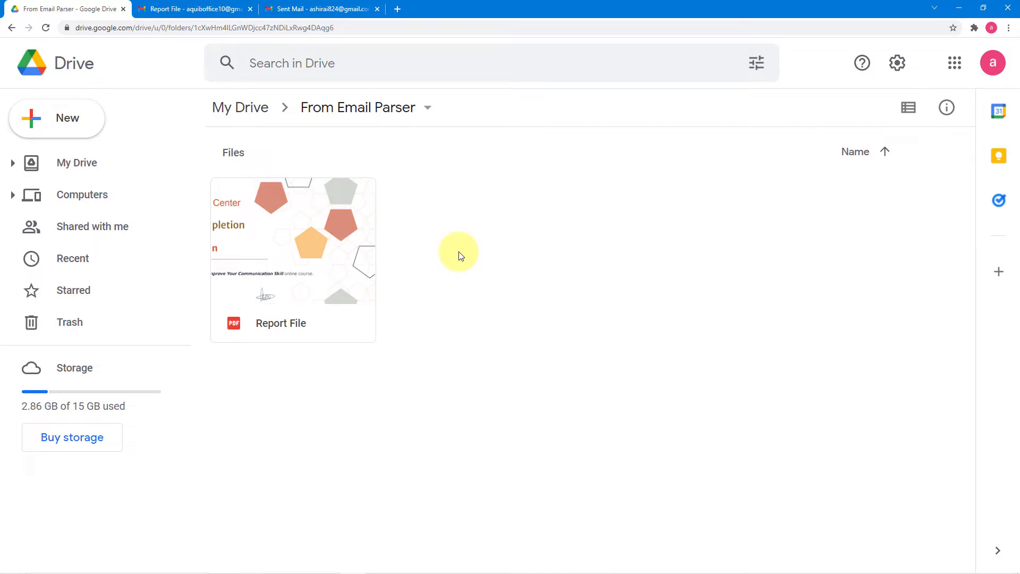
{"action": "left_click", "coordinate": [209, 10]}
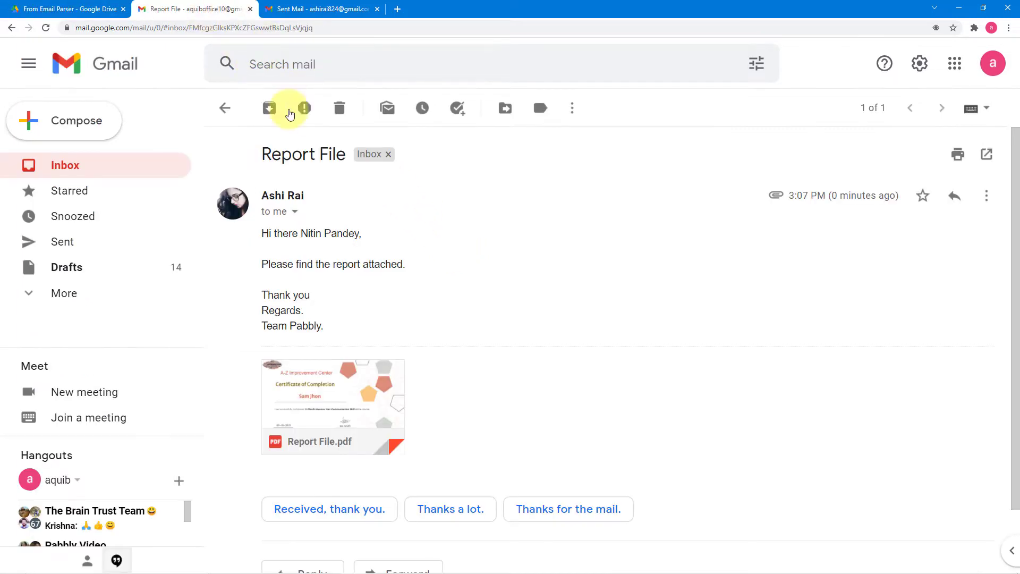
{"action": "left_click", "coordinate": [94, 12]}
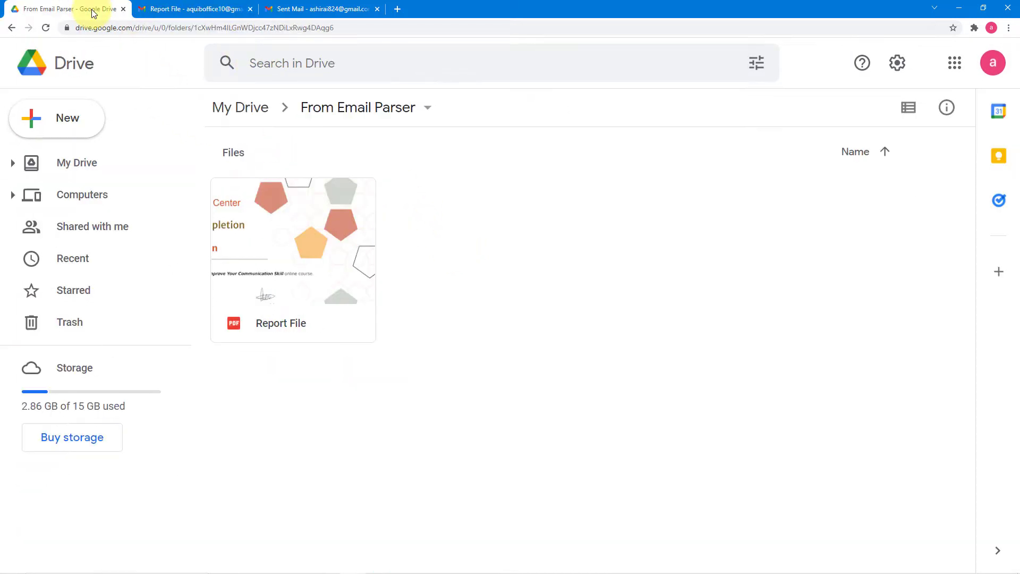
Open the pabbly.com website in a new browser tab
{"action": "key", "text": "ctrl+t"}
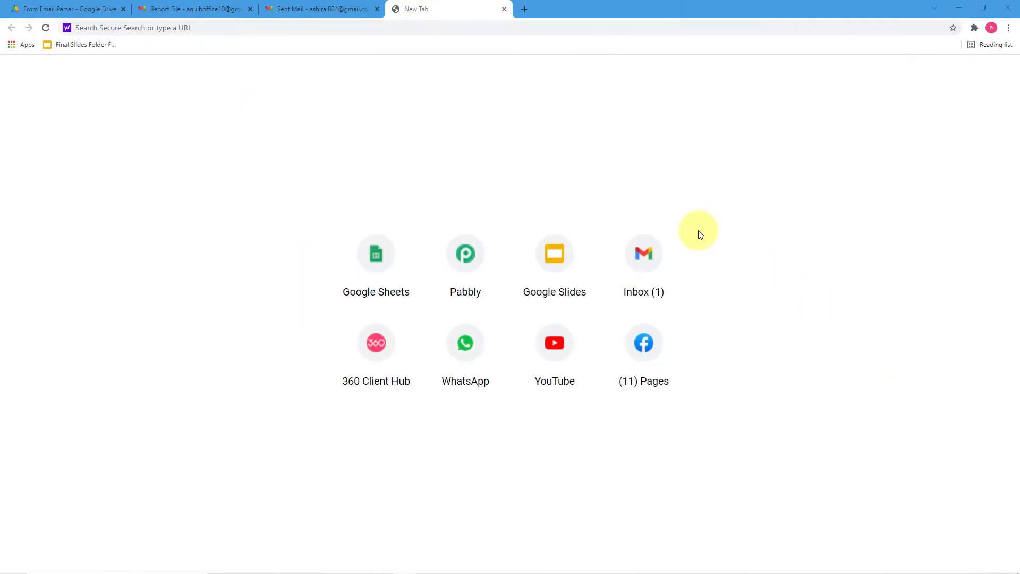
{"action": "left_click", "coordinate": [371, 30]}
{"action": "type", "text": "pa"}
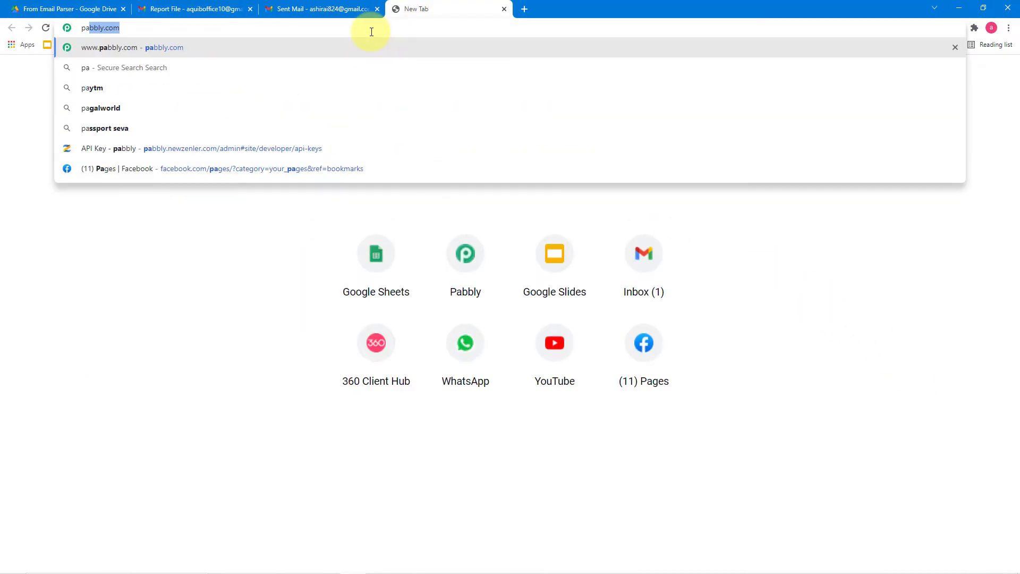
{"action": "key", "text": "Return"}
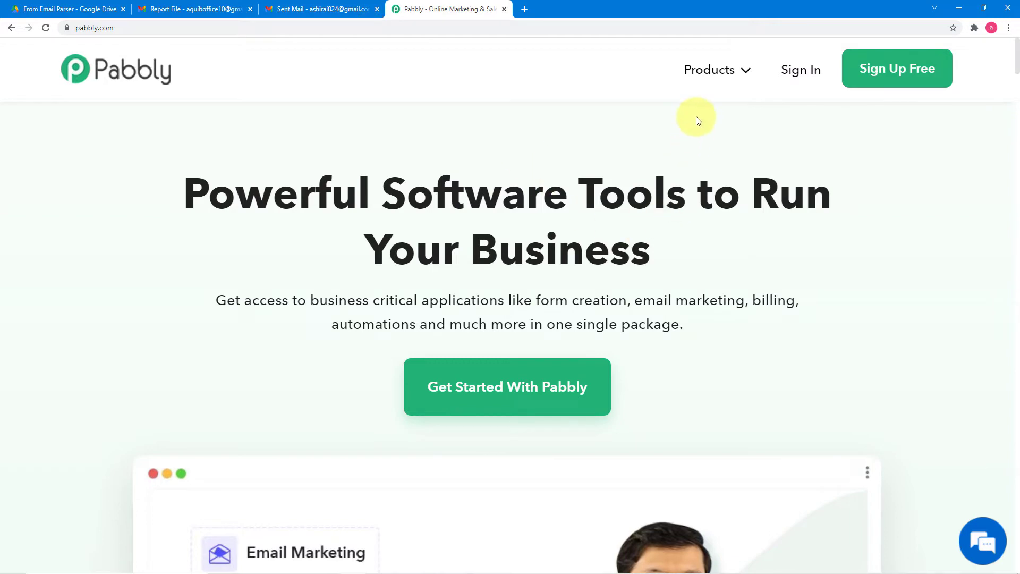
Go to the Pabbly Connect product page, sign in, and access the Pabbly Connect dashboard
{"action": "mouse_move", "coordinate": [709, 72]}
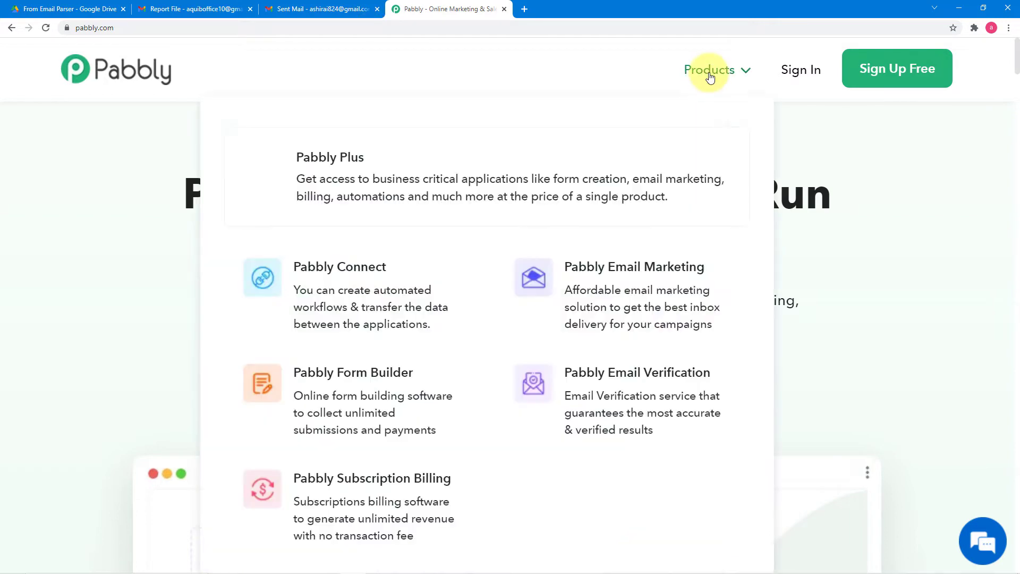
{"action": "left_click", "coordinate": [328, 319]}
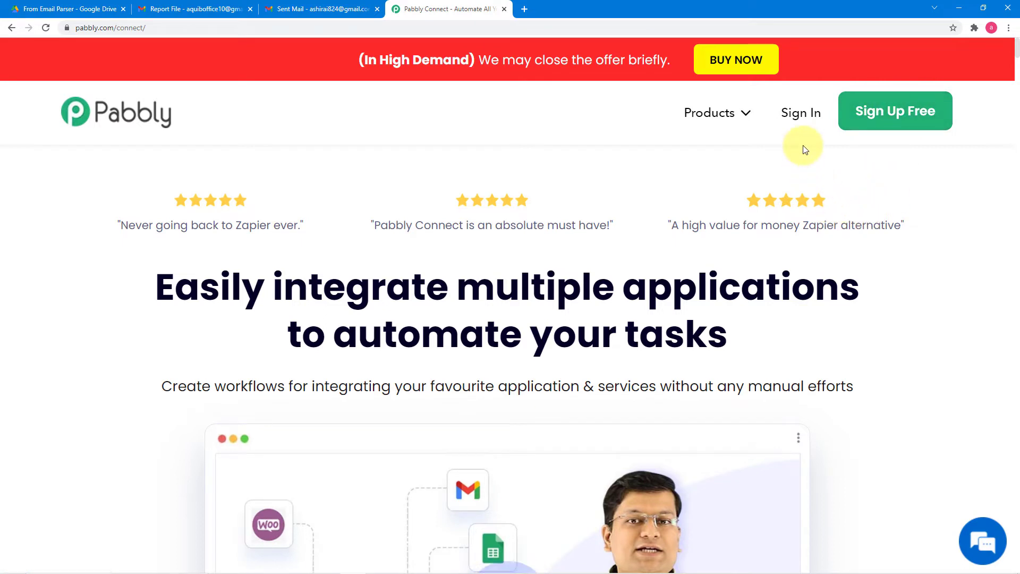
{"action": "left_click", "coordinate": [800, 122]}
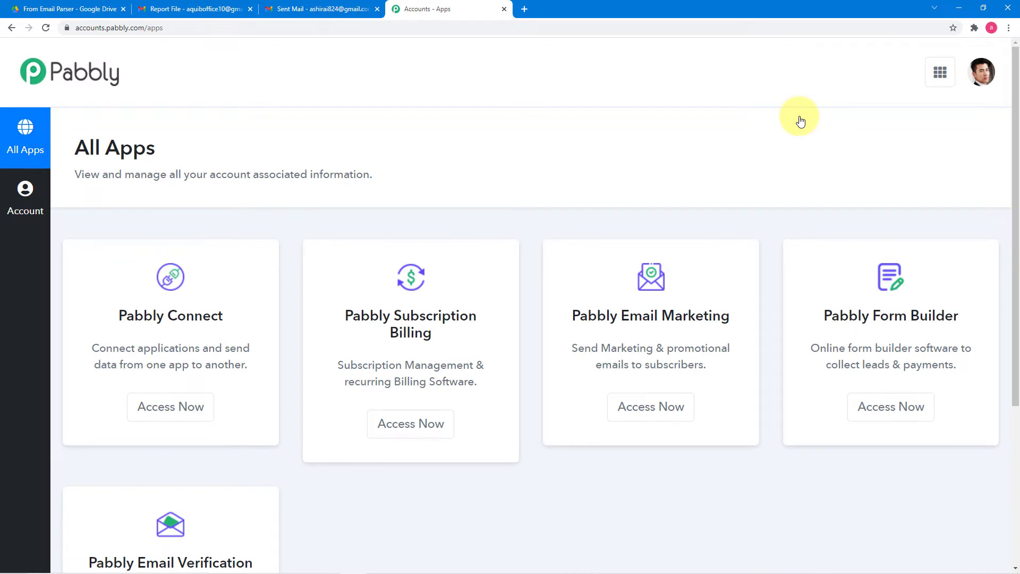
{"action": "left_click", "coordinate": [171, 407]}
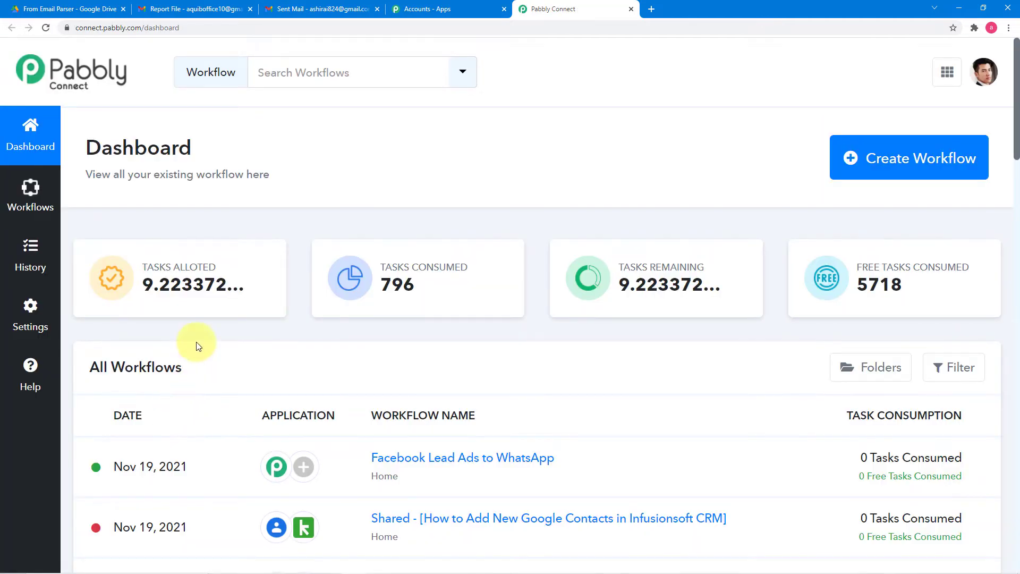
Create a workflow named "Email Attachments from Email Parser to Google Drive"
{"action": "scroll", "coordinate": [219, 290], "scroll_direction": "down", "scroll_amount": 9}
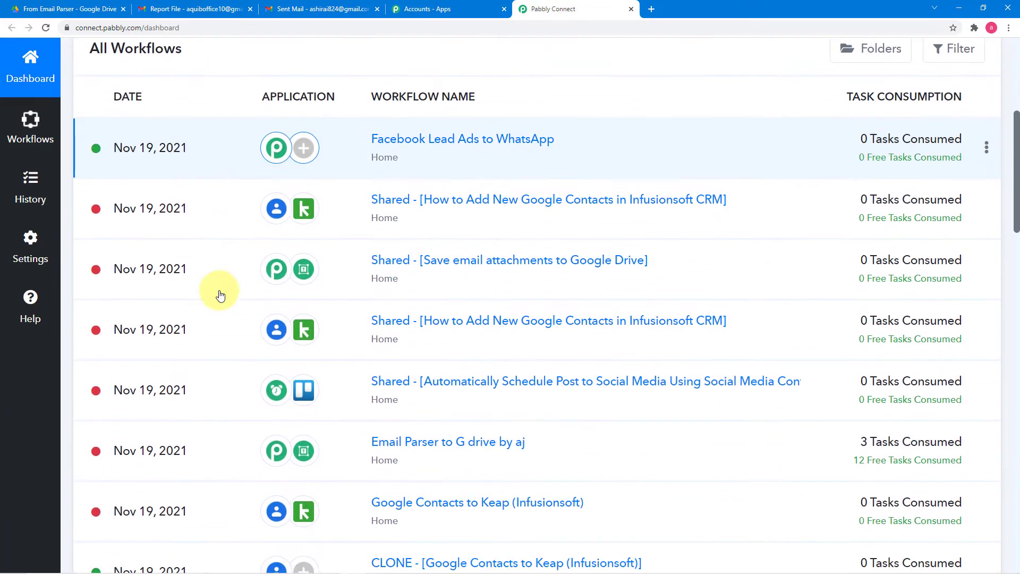
{"action": "scroll", "coordinate": [221, 295], "scroll_direction": "down", "scroll_amount": 3}
{"action": "scroll", "coordinate": [432, 365], "scroll_direction": "up", "scroll_amount": 10}
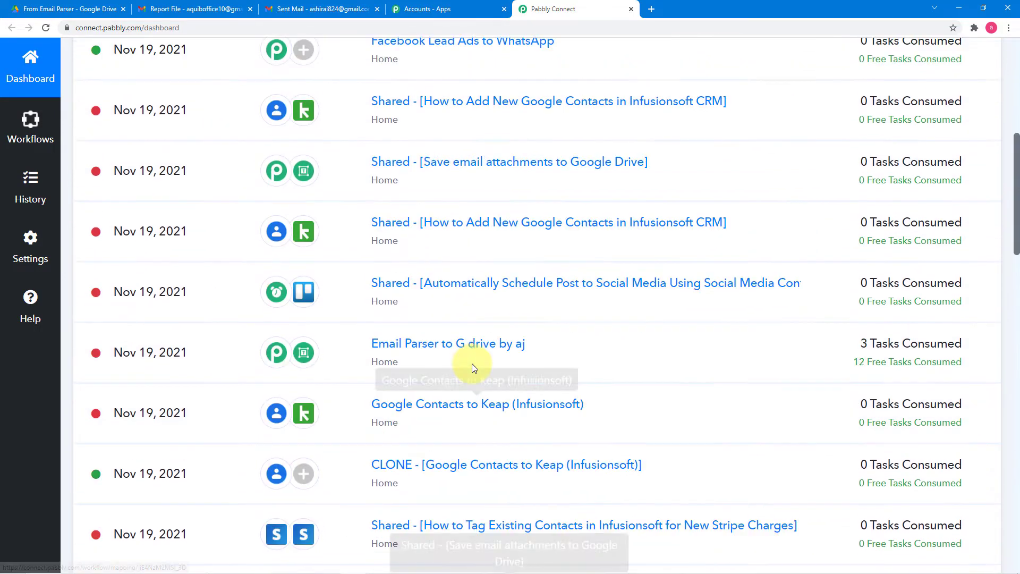
{"action": "scroll", "coordinate": [473, 368], "scroll_direction": "up", "scroll_amount": 2}
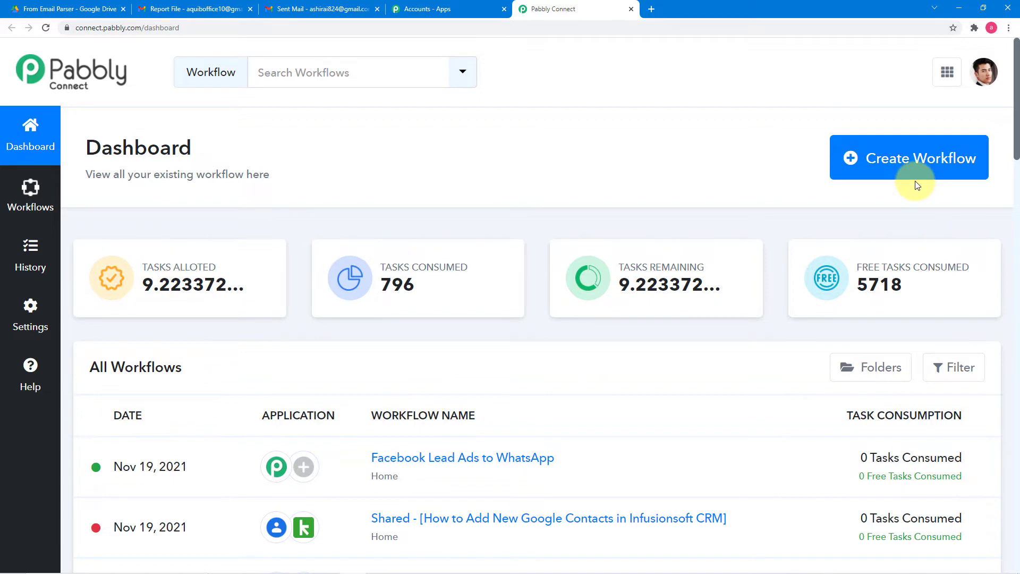
{"action": "left_click", "coordinate": [871, 166]}
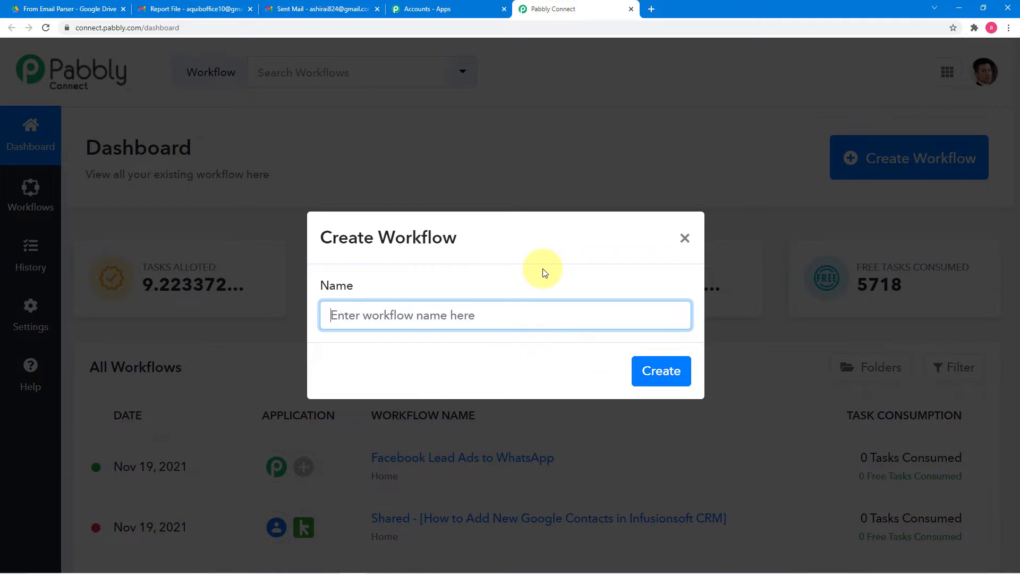
{"action": "type", "text": "Email Attachments from Email Parser to Google Drive"}
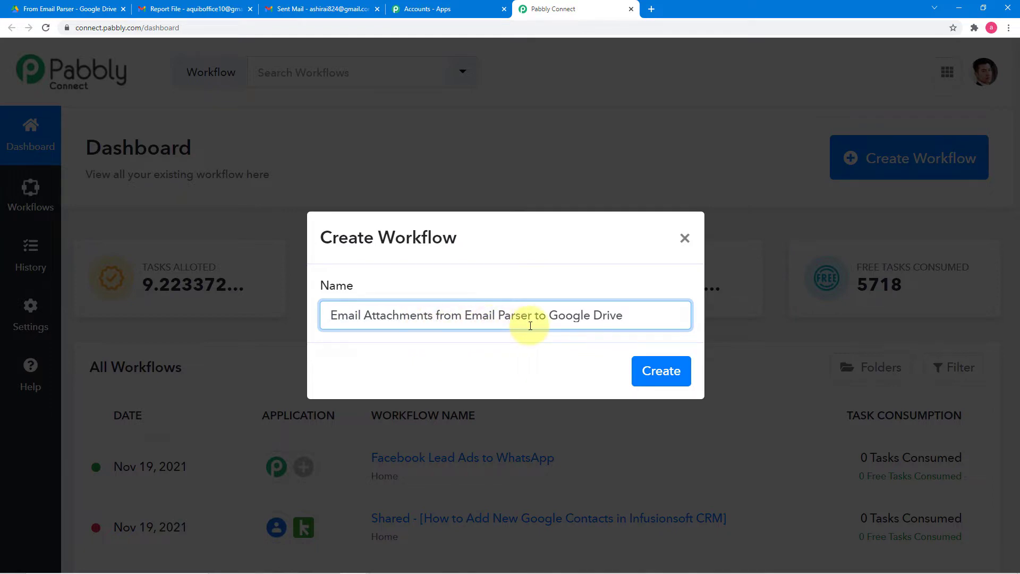
{"action": "left_click", "coordinate": [644, 369]}
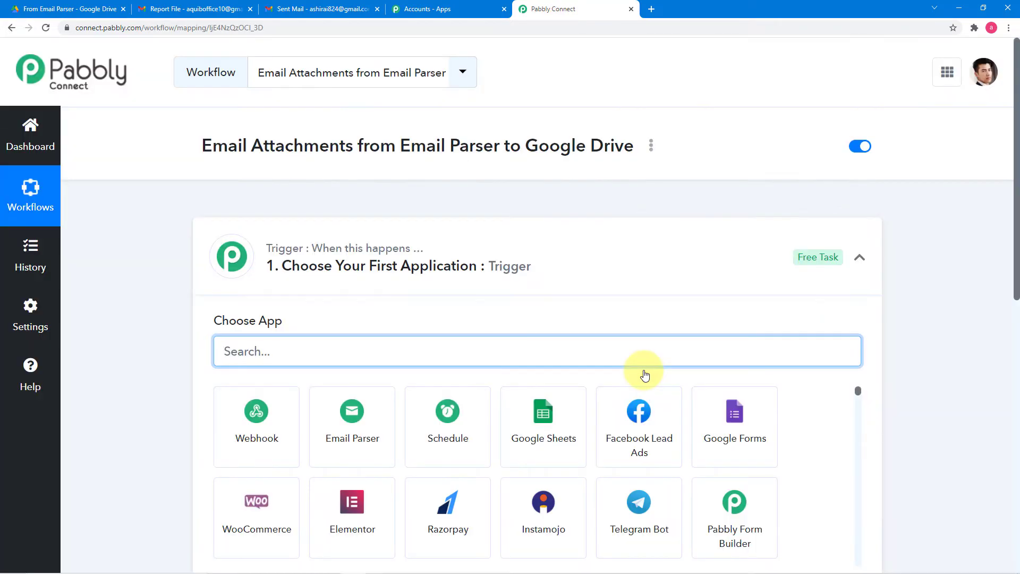
Set Email Parser as the trigger application of the workflow
{"action": "left_click", "coordinate": [868, 265]}
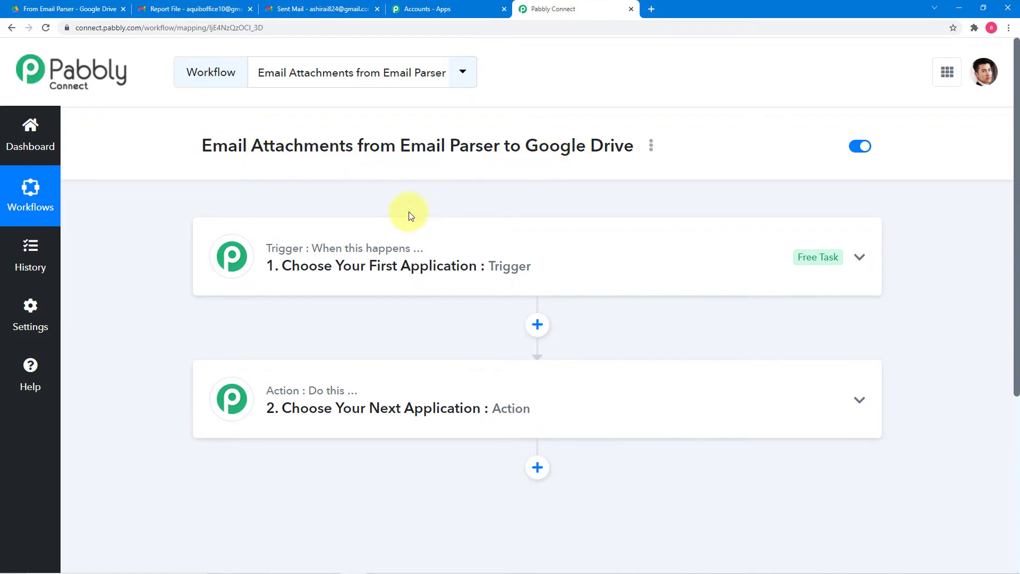
{"action": "left_click", "coordinate": [370, 260]}
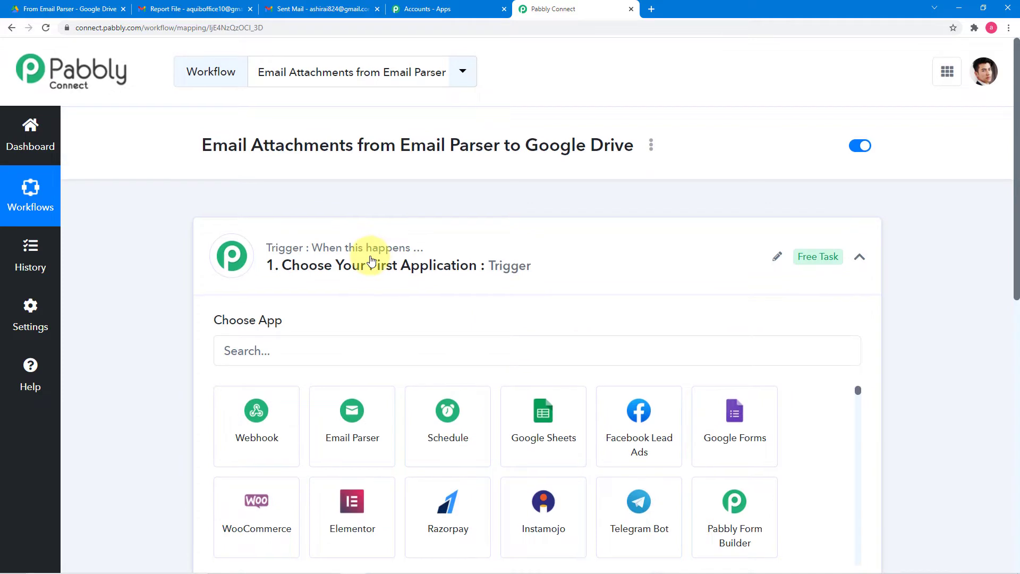
{"action": "scroll", "coordinate": [370, 260], "scroll_direction": "down", "scroll_amount": 2}
{"action": "left_click", "coordinate": [370, 247]}
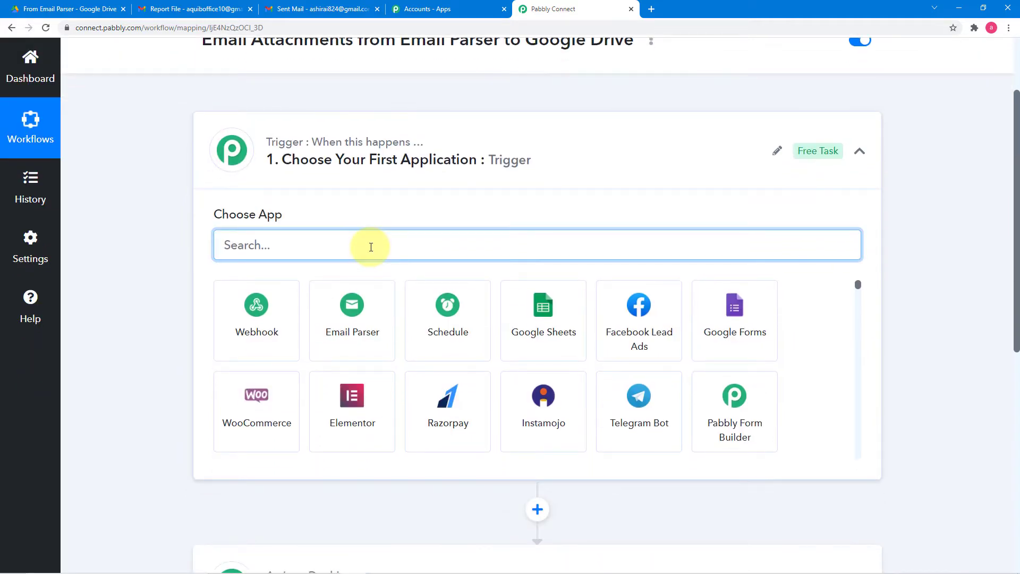
{"action": "type", "text": "ema"}
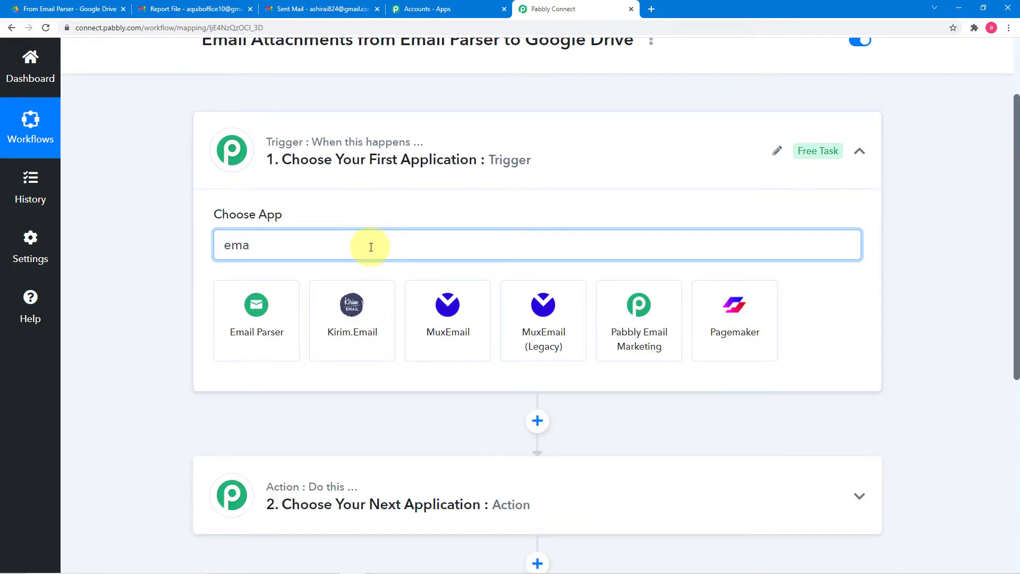
{"action": "left_click", "coordinate": [239, 327]}
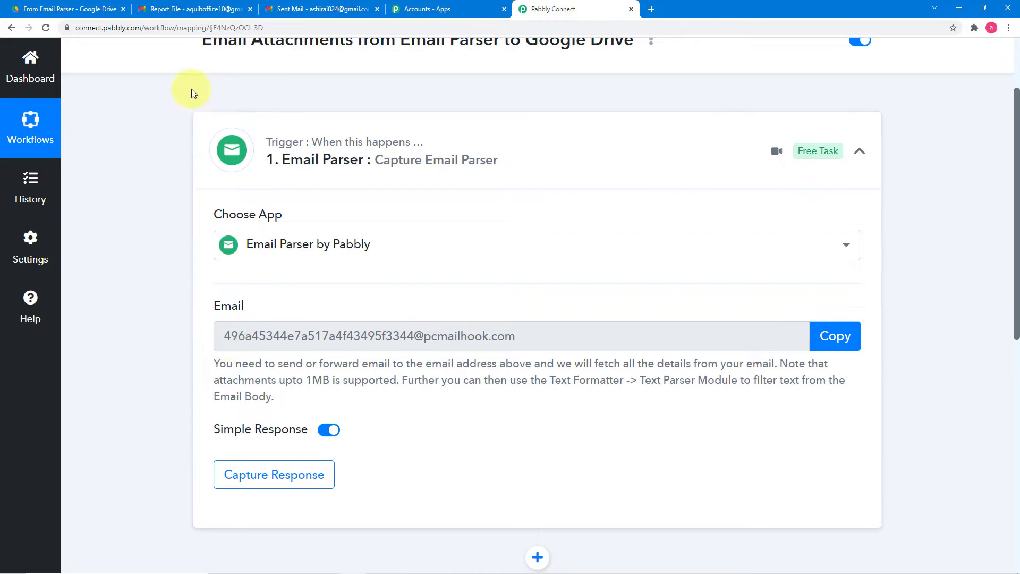
Switch to the receiving Gmail account, go to its mail forwarding settings, and start adding a forwarding address
{"action": "left_click", "coordinate": [198, 16]}
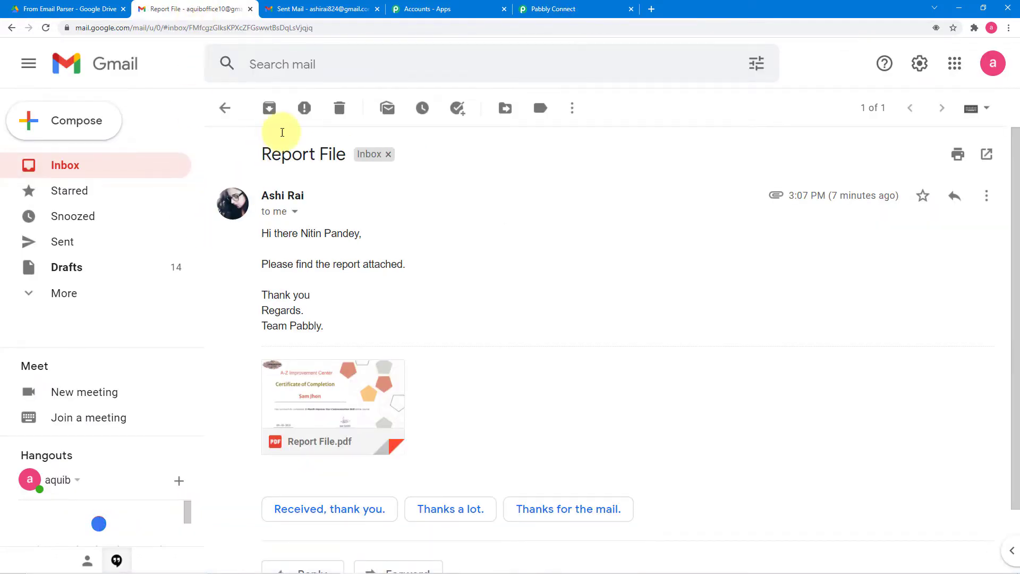
{"action": "left_click", "coordinate": [544, 18]}
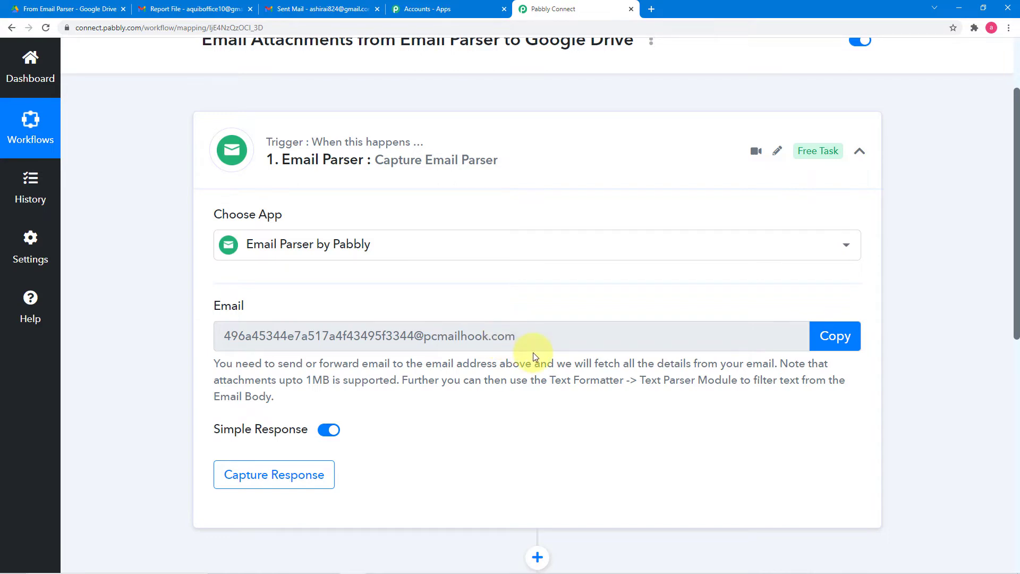
{"action": "left_click", "coordinate": [207, 11]}
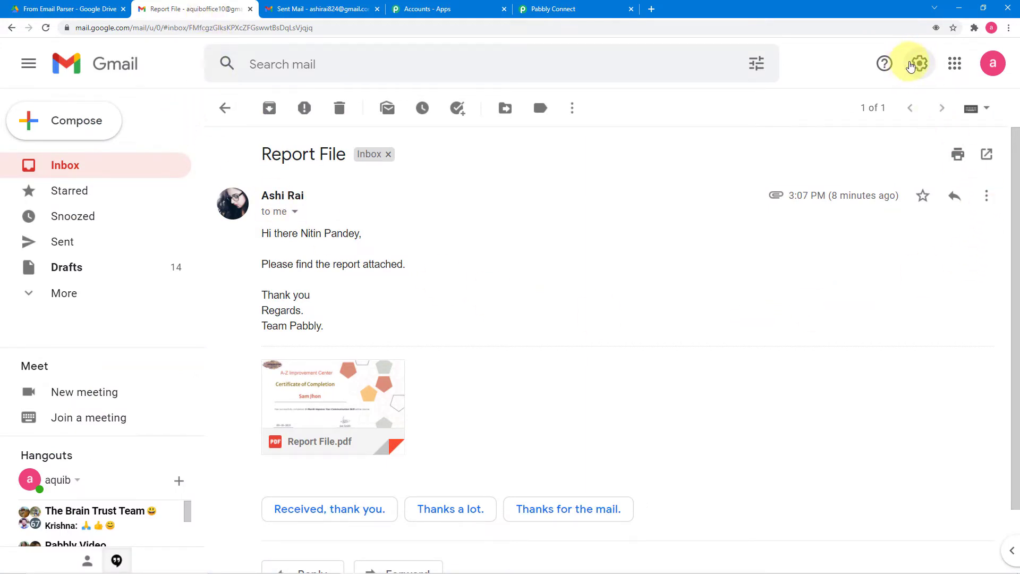
{"action": "left_click", "coordinate": [919, 64]}
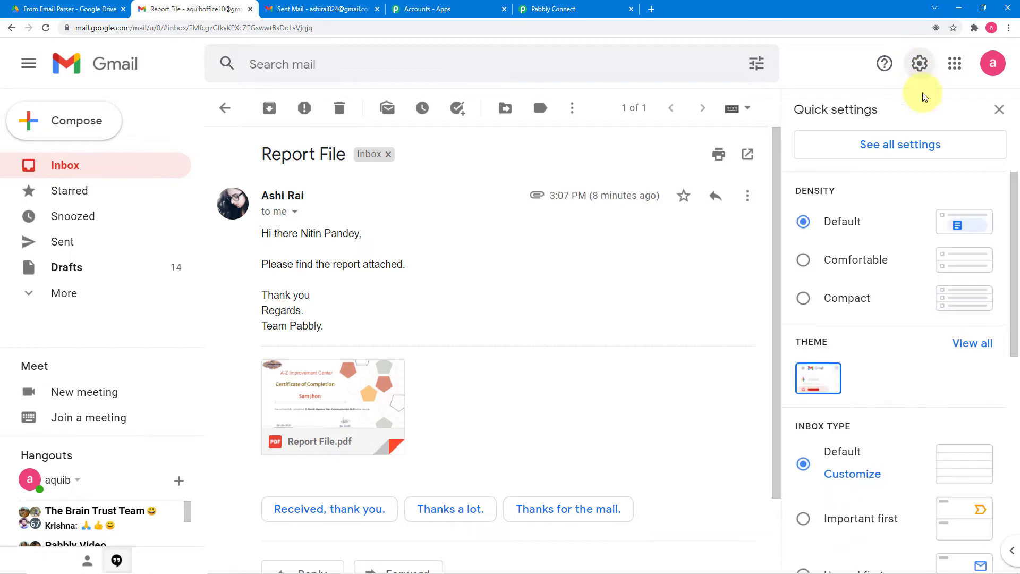
{"action": "left_click", "coordinate": [928, 153]}
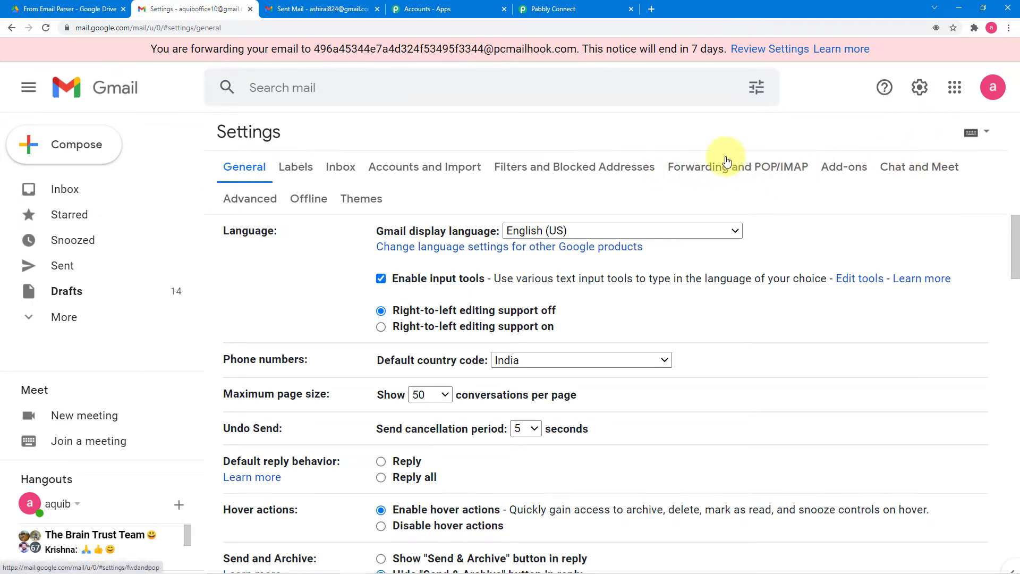
{"action": "left_click", "coordinate": [710, 170]}
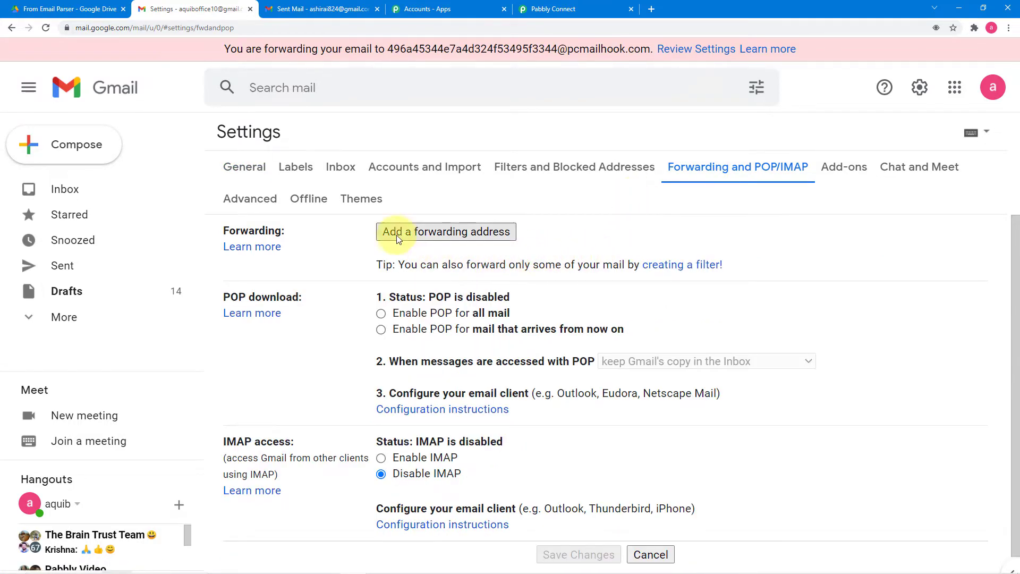
{"action": "left_click", "coordinate": [430, 233]}
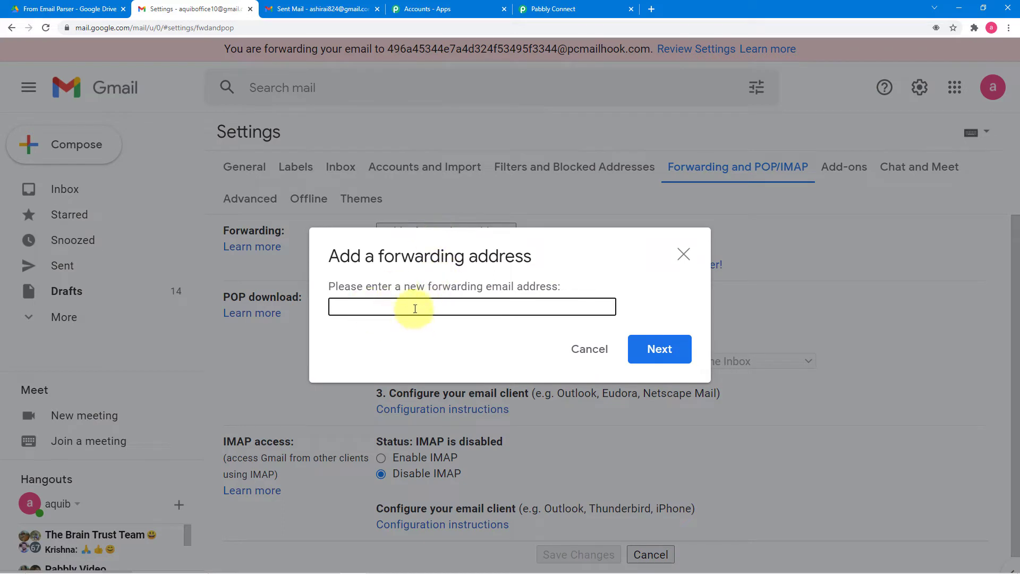
Copy the Email Parser address from the Pabbly Connect trigger and submit it as the new forwarding address in Gmail
{"action": "left_click", "coordinate": [547, 10]}
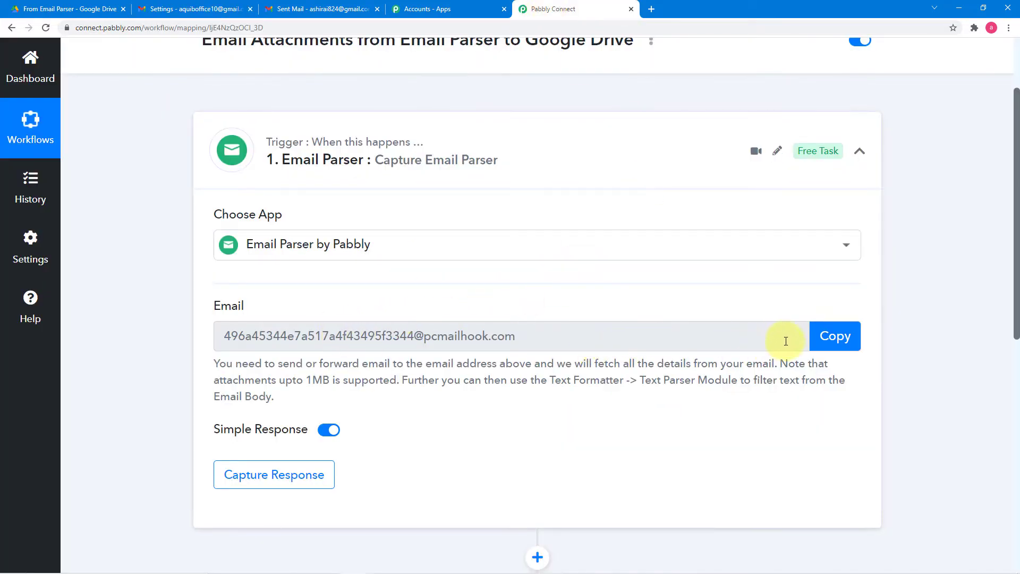
{"action": "left_click", "coordinate": [847, 336]}
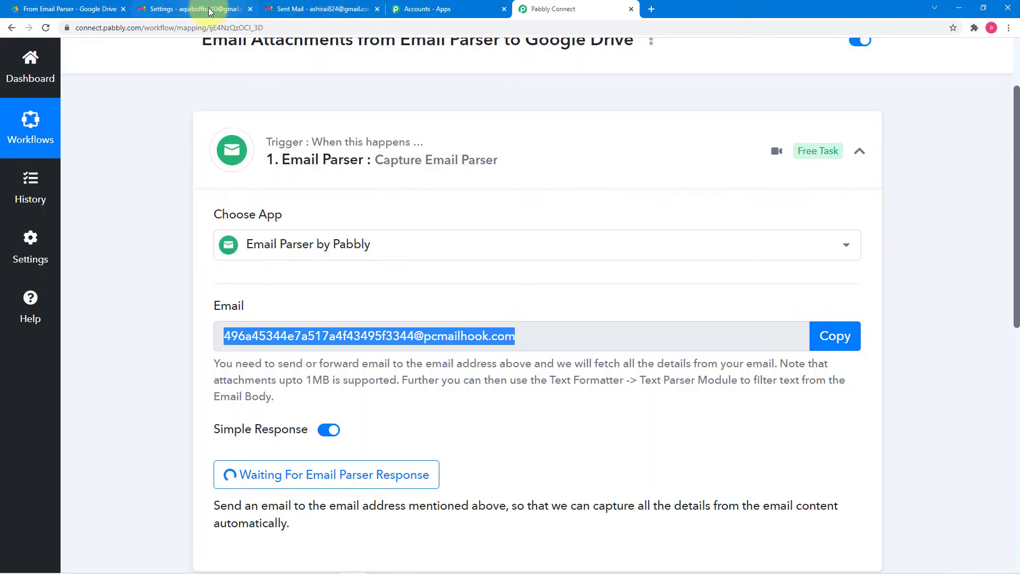
{"action": "left_click", "coordinate": [210, 10]}
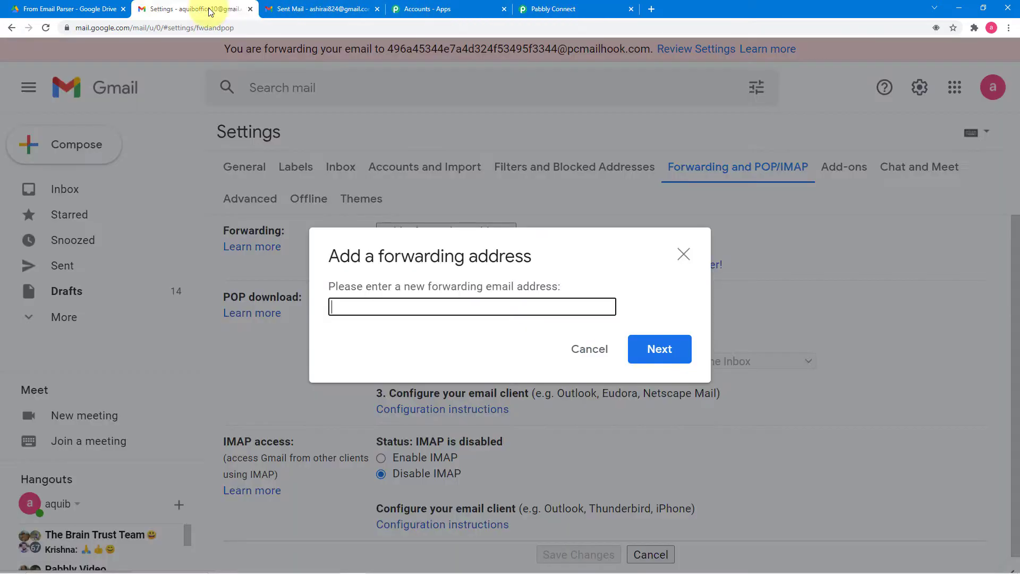
{"action": "right_click", "coordinate": [337, 307]}
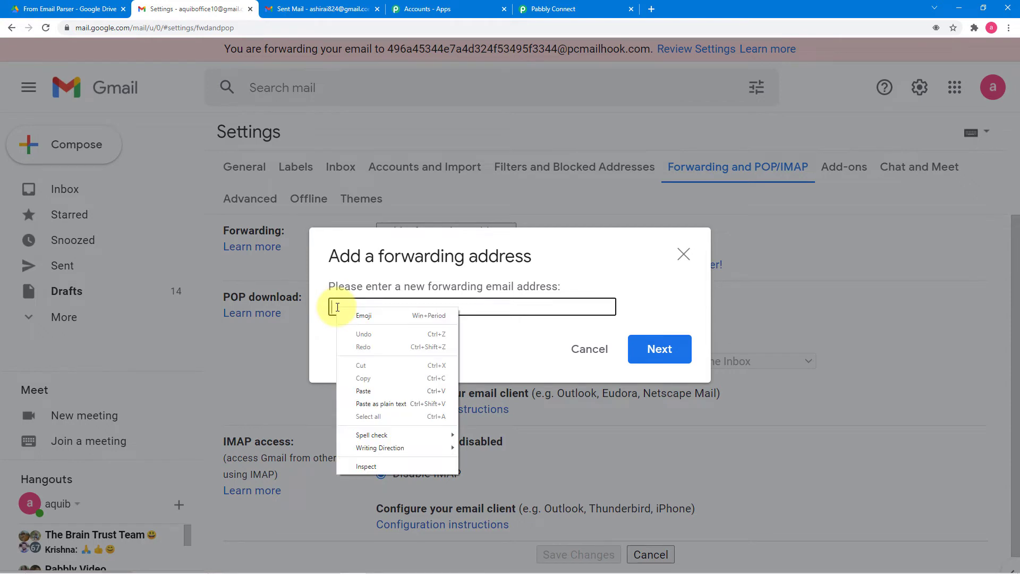
{"action": "left_click", "coordinate": [370, 393]}
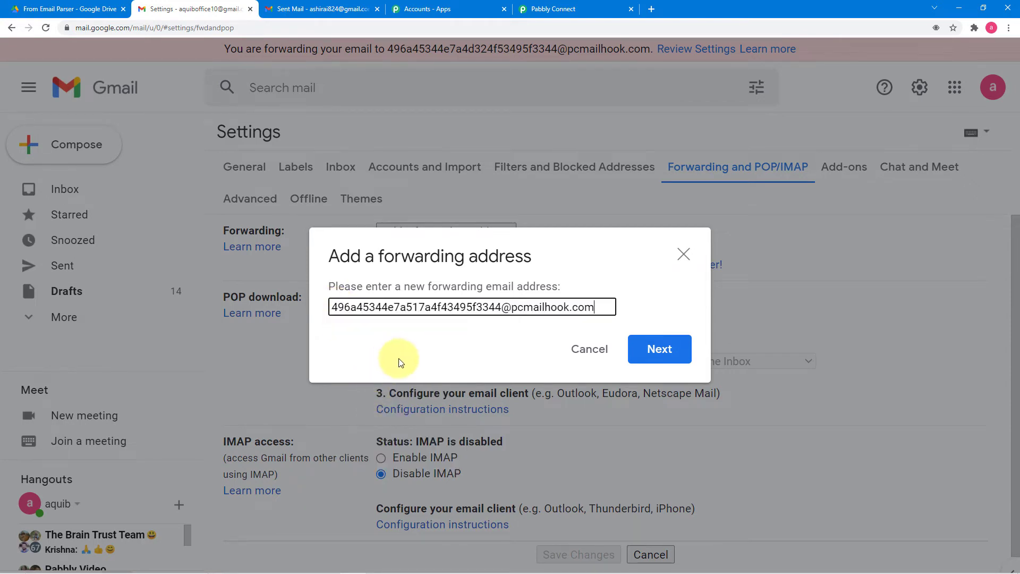
{"action": "left_click", "coordinate": [659, 351]}
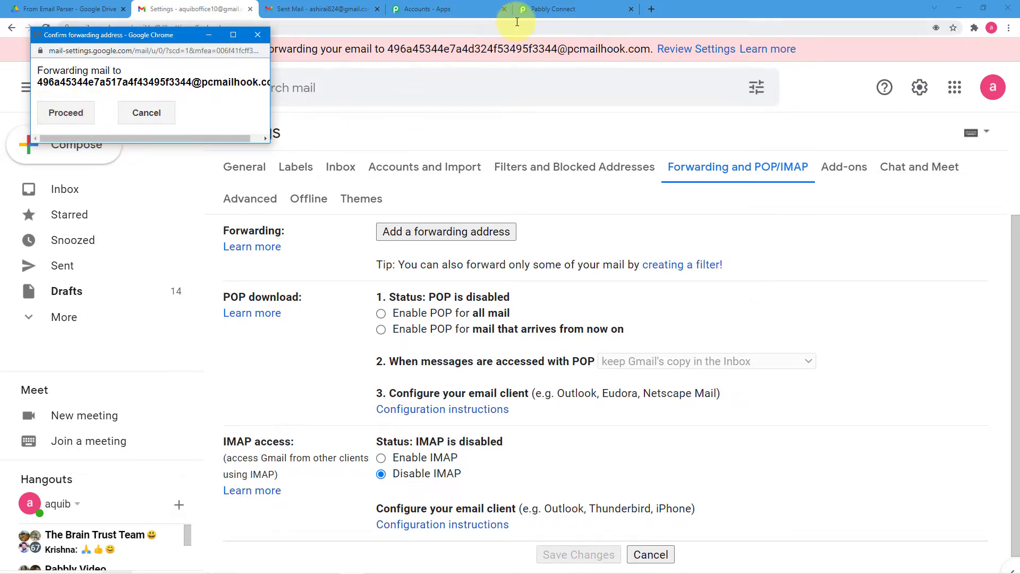
Check the trigger's capture status in Pabbly Connect, and approve sending the forwarding confirmation code from Gmail
{"action": "left_click", "coordinate": [541, 14]}
{"action": "scroll", "coordinate": [467, 269], "scroll_direction": "down", "scroll_amount": 2}
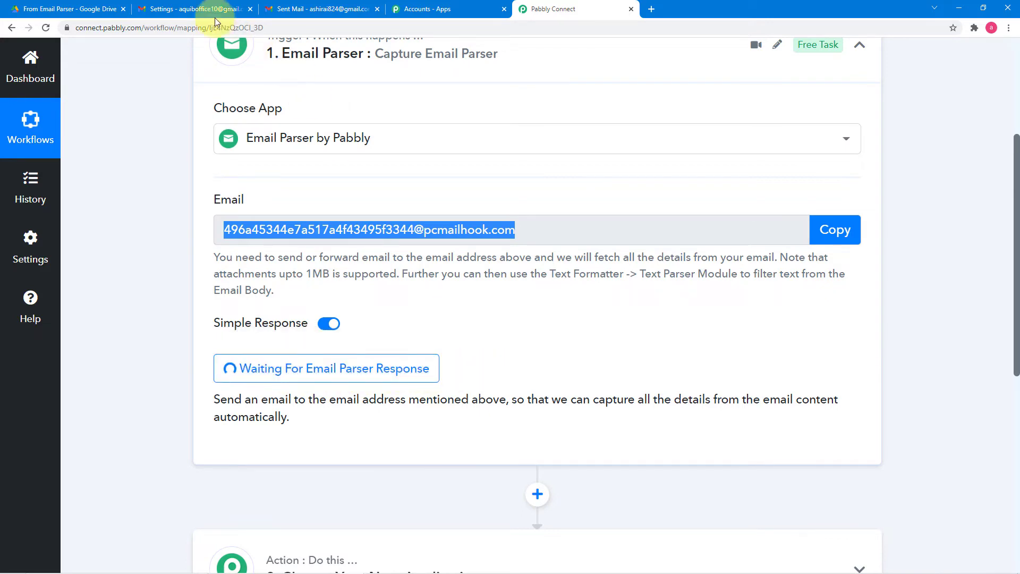
{"action": "left_click", "coordinate": [229, 10]}
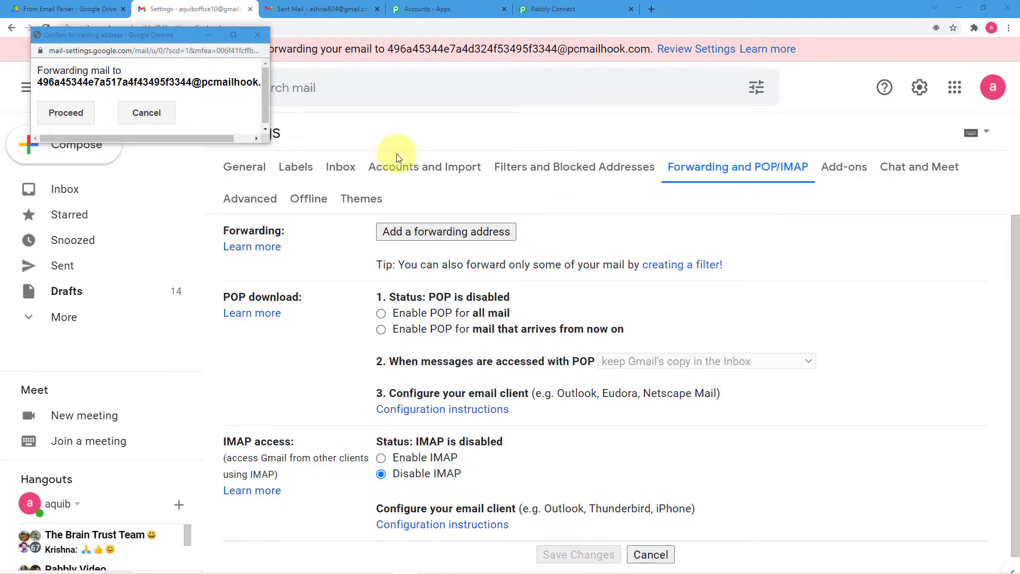
{"action": "left_click", "coordinate": [72, 113]}
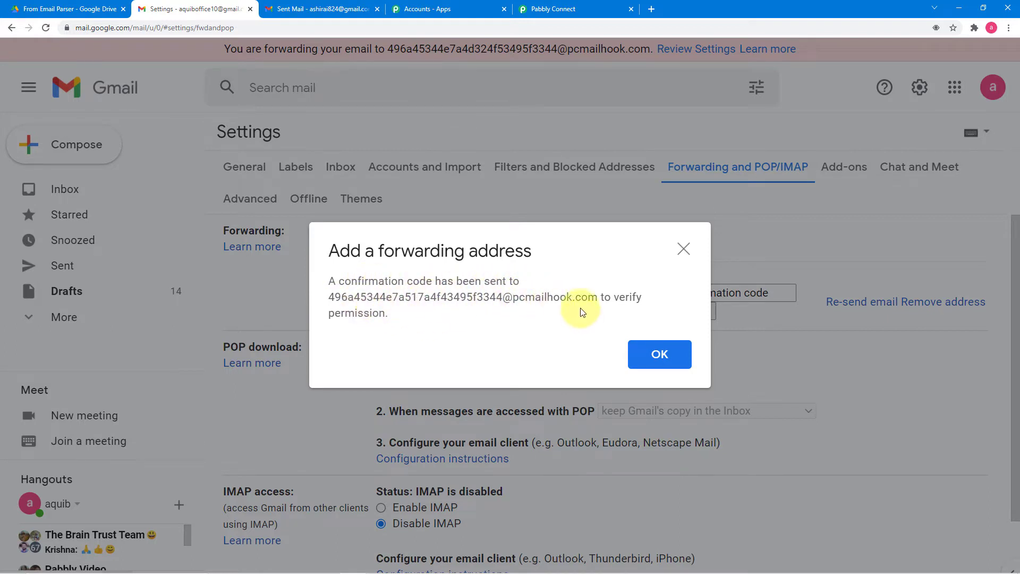
{"action": "left_click", "coordinate": [661, 359]}
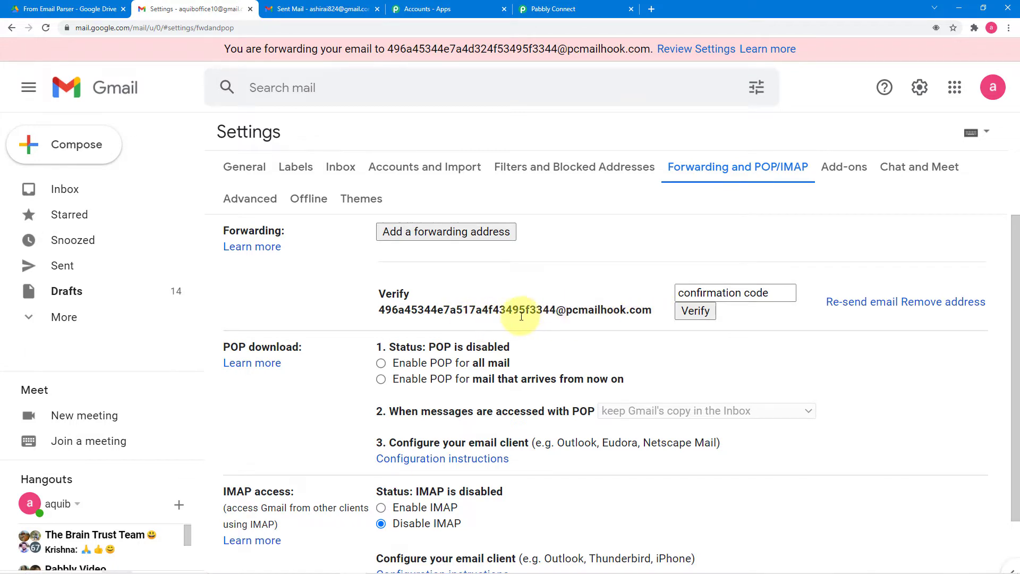
Examine the response captured by the Email Parser trigger in Pabbly Connect, from the sender and subject to the body fields
{"action": "left_click", "coordinate": [565, 11]}
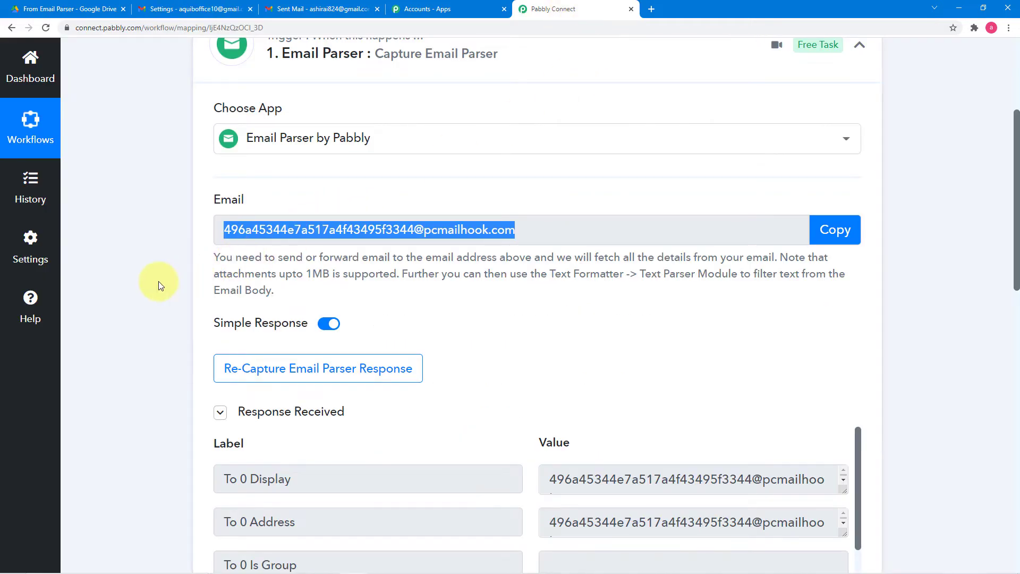
{"action": "scroll", "coordinate": [161, 286], "scroll_direction": "down", "scroll_amount": 6}
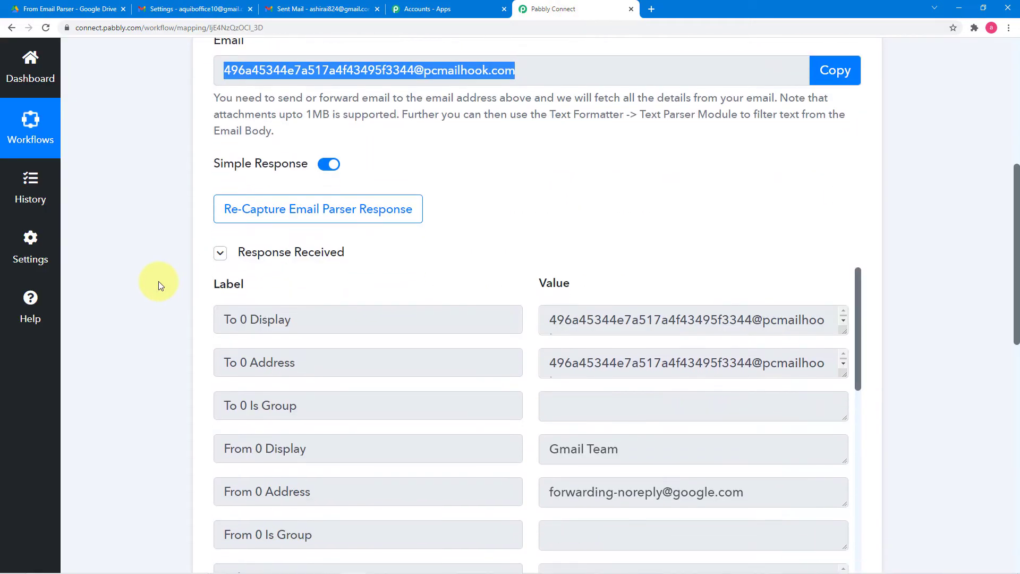
{"action": "scroll", "coordinate": [158, 285], "scroll_direction": "down", "scroll_amount": 2}
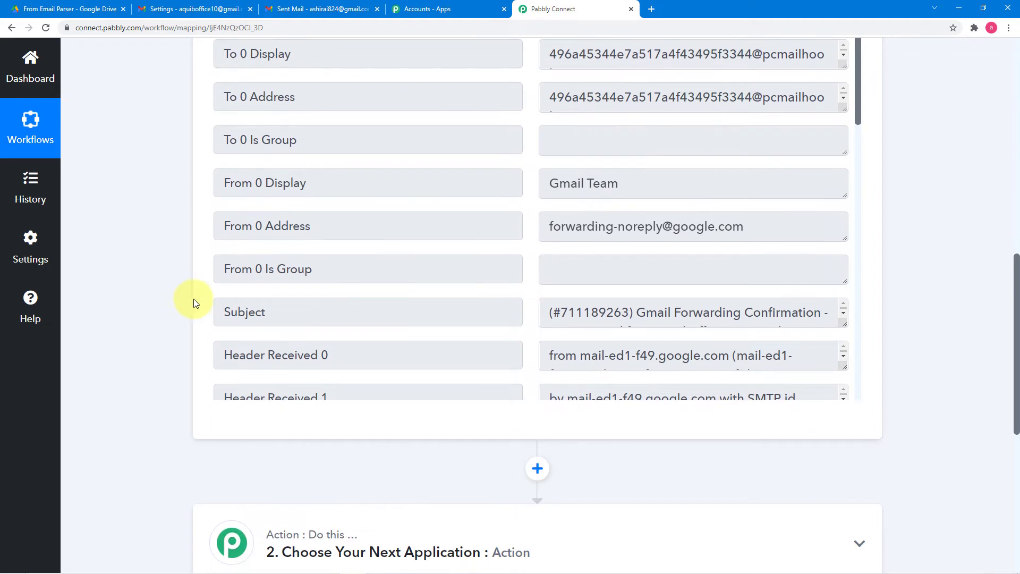
{"action": "scroll", "coordinate": [731, 223], "scroll_direction": "down", "scroll_amount": 1}
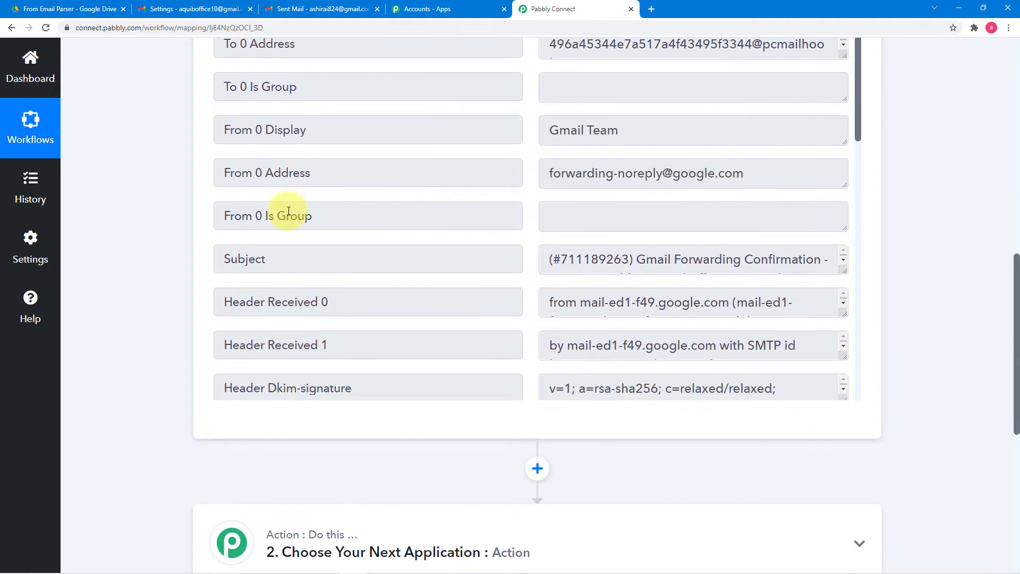
{"action": "scroll", "coordinate": [343, 187], "scroll_direction": "up", "scroll_amount": 1}
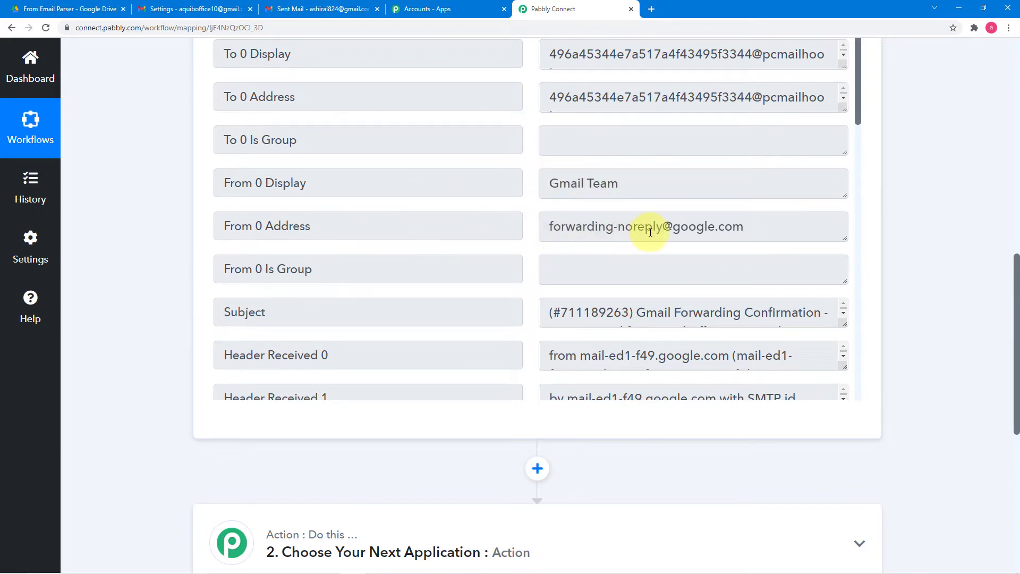
{"action": "scroll", "coordinate": [480, 243], "scroll_direction": "down", "scroll_amount": 2}
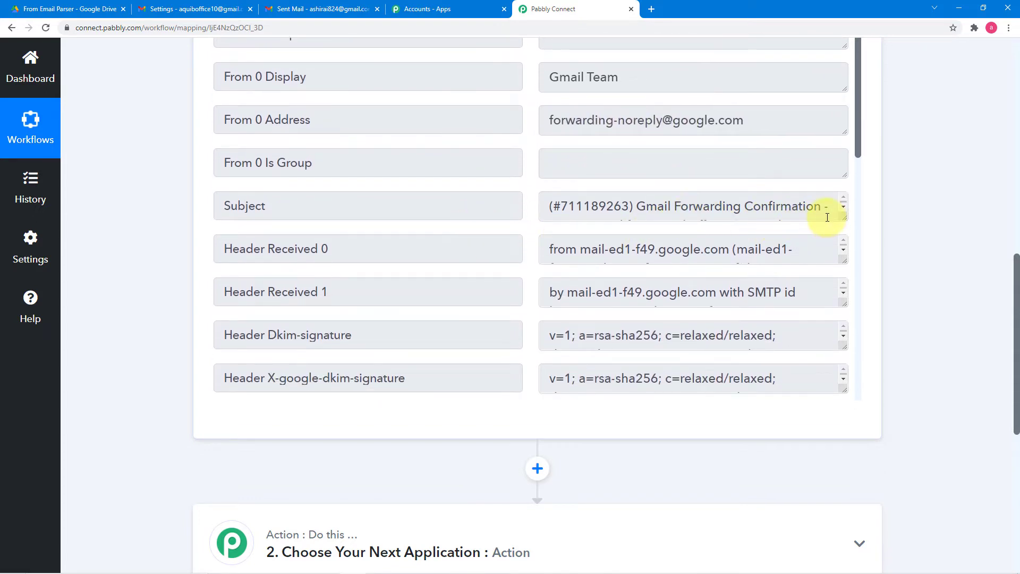
{"action": "left_click_drag", "start_coordinate": [840, 218], "coordinate": [843, 255]}
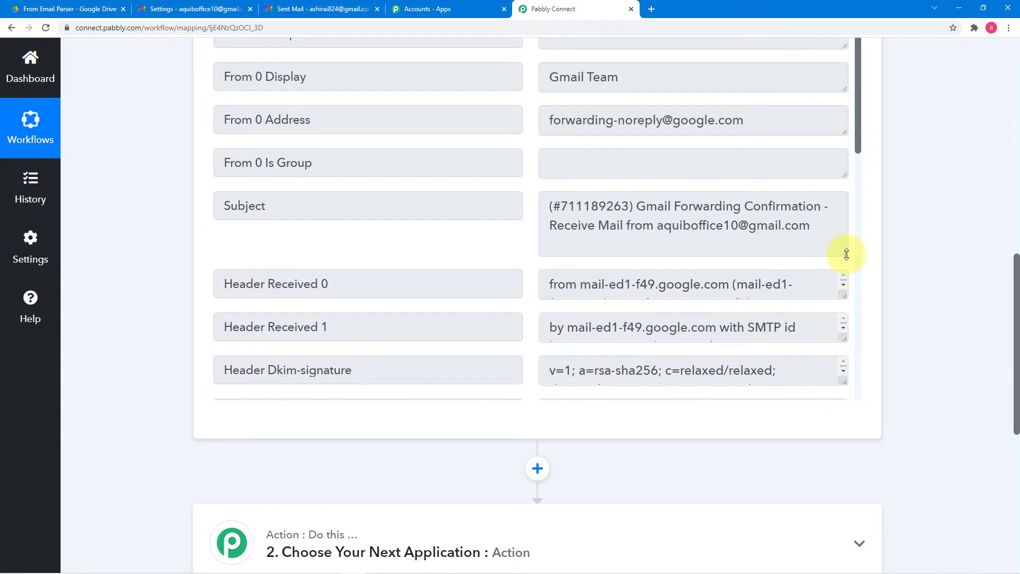
{"action": "scroll", "coordinate": [515, 223], "scroll_direction": "down", "scroll_amount": 2}
{"action": "scroll", "coordinate": [514, 225], "scroll_direction": "down", "scroll_amount": 6}
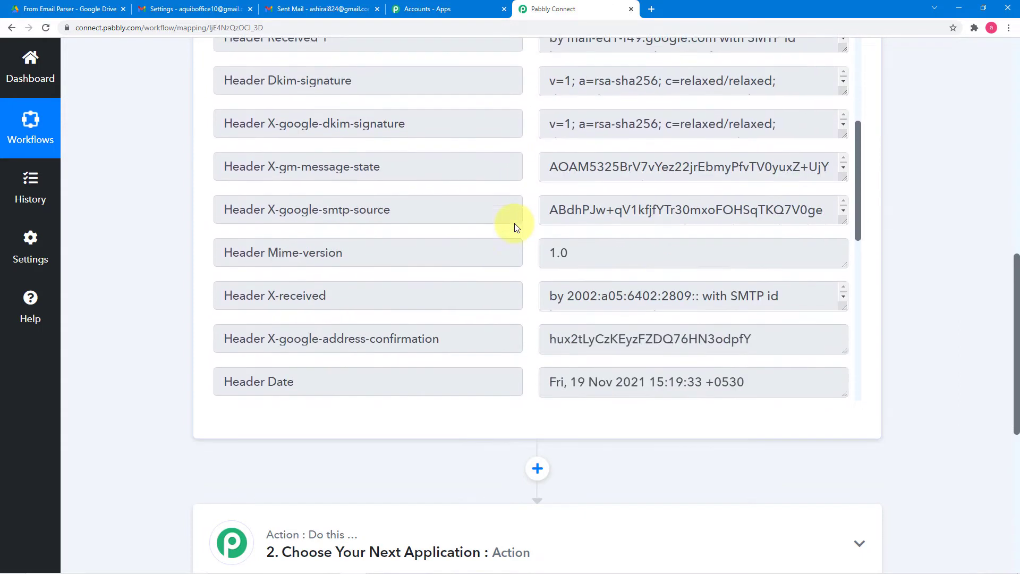
{"action": "scroll", "coordinate": [514, 228], "scroll_direction": "down", "scroll_amount": 1}
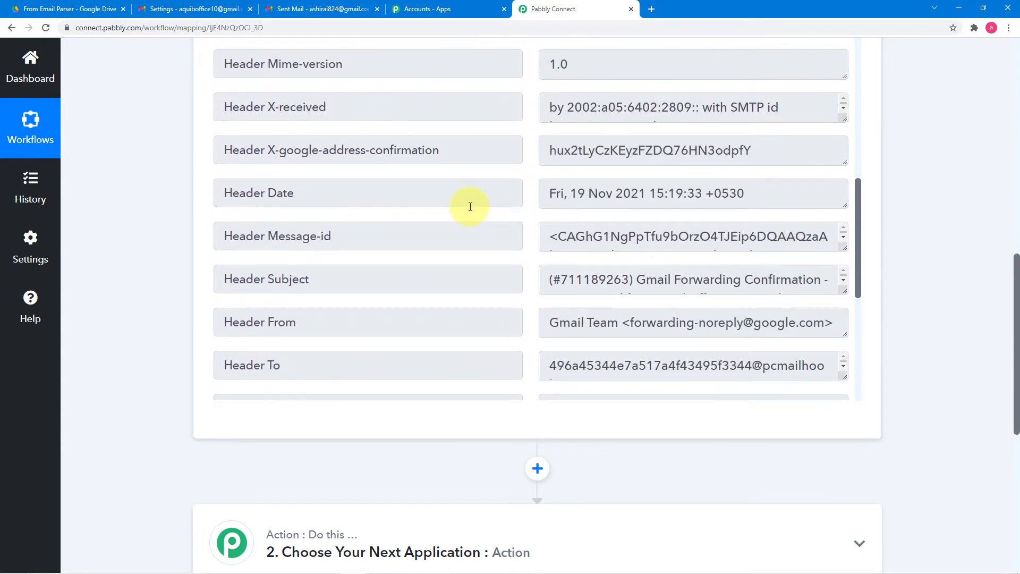
{"action": "scroll", "coordinate": [470, 207], "scroll_direction": "down", "scroll_amount": 3}
{"action": "scroll", "coordinate": [470, 207], "scroll_direction": "down", "scroll_amount": 4}
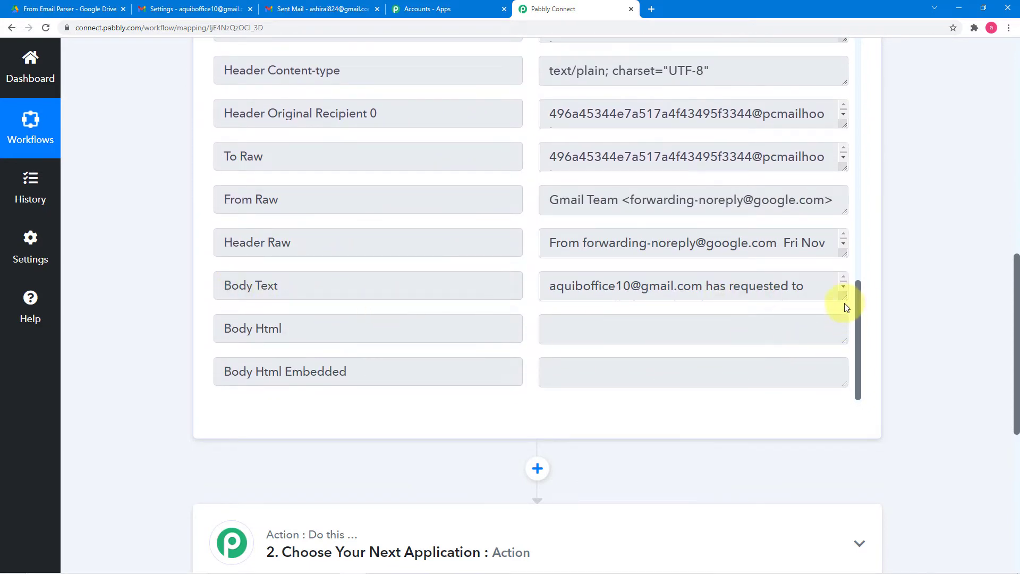
Enlarge the Body Text value of the captured response and copy the forwarding confirmation code from it
{"action": "left_click_drag", "start_coordinate": [843, 303], "coordinate": [858, 381]}
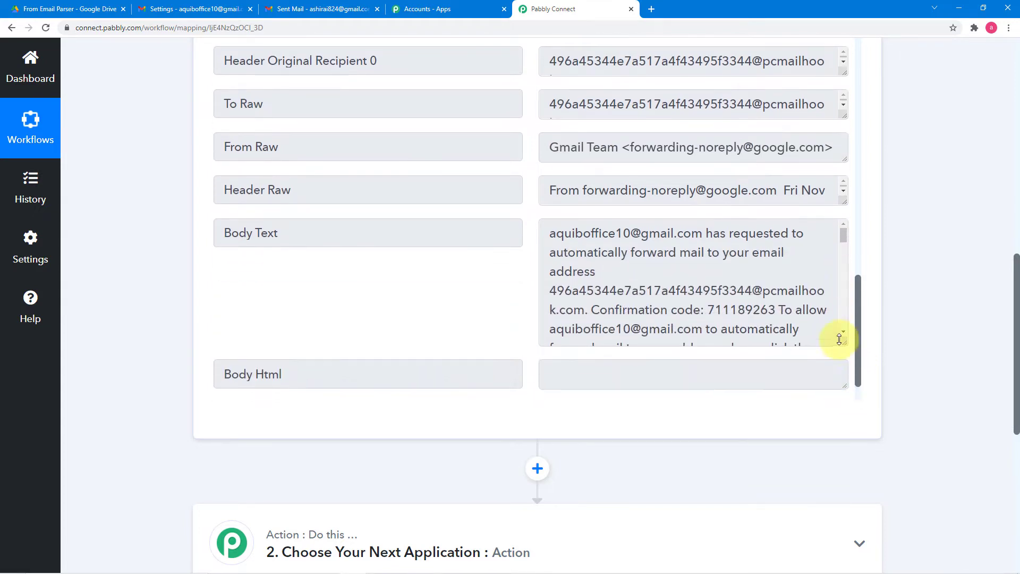
{"action": "left_click_drag", "start_coordinate": [843, 340], "coordinate": [843, 394]}
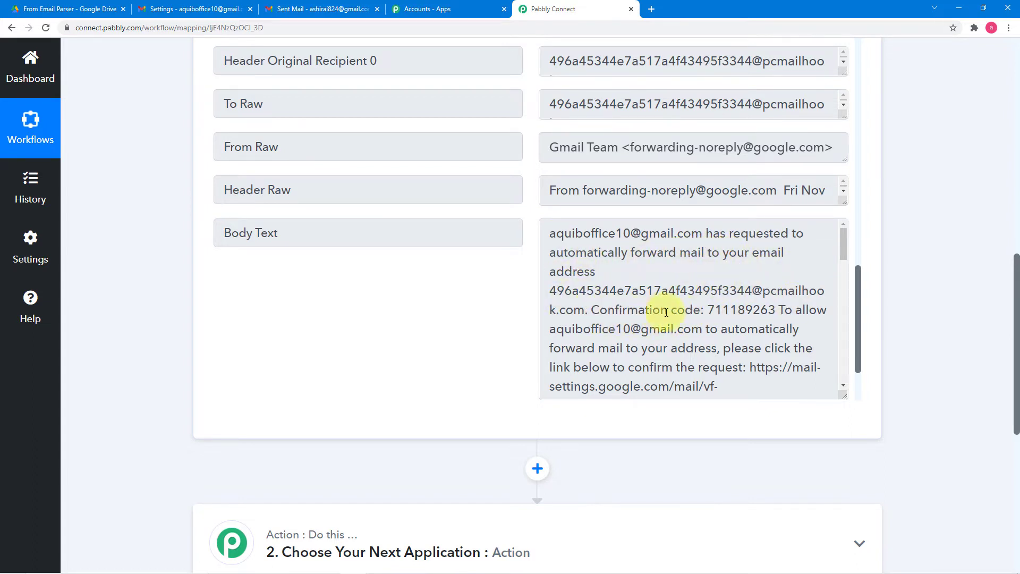
{"action": "left_click_drag", "start_coordinate": [710, 311], "coordinate": [774, 317]}
{"action": "right_click", "coordinate": [774, 317]}
{"action": "left_click", "coordinate": [797, 321]}
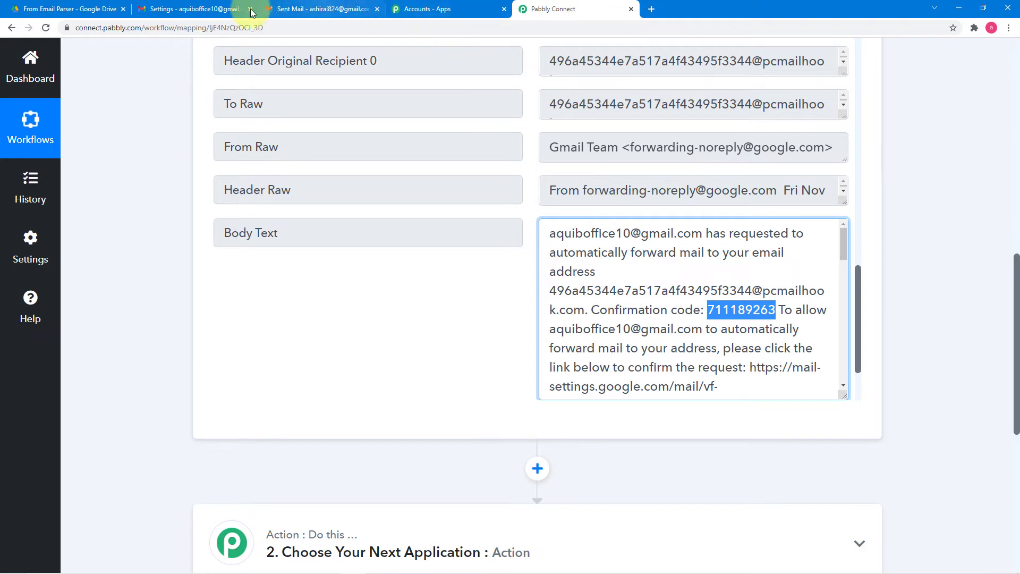
Switch to Gmail, paste the copied confirmation code for the new forwarding address and verify it
{"action": "left_click", "coordinate": [225, 12]}
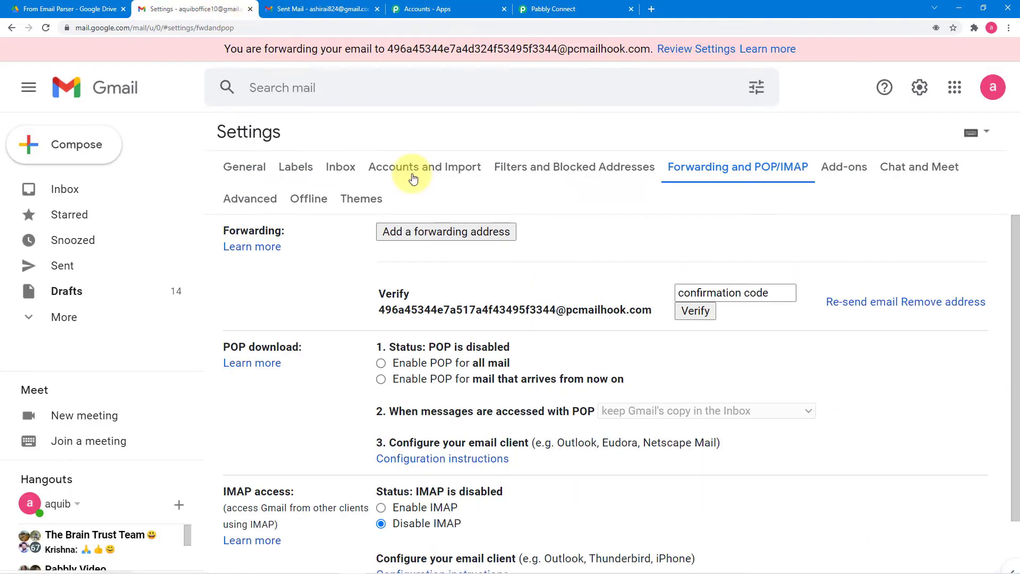
{"action": "left_click", "coordinate": [769, 292]}
{"action": "right_click", "coordinate": [769, 293]}
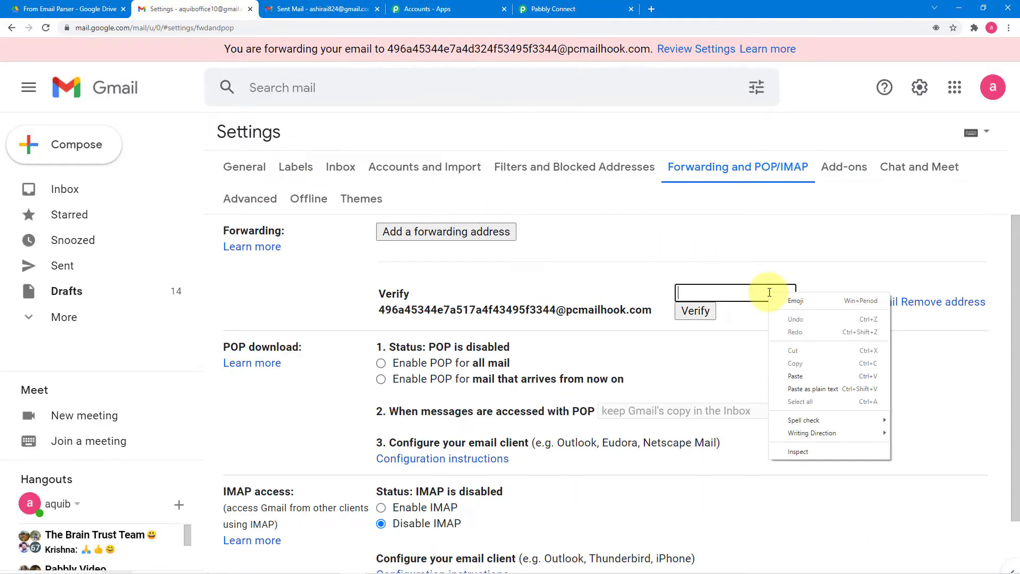
{"action": "left_click", "coordinate": [791, 374]}
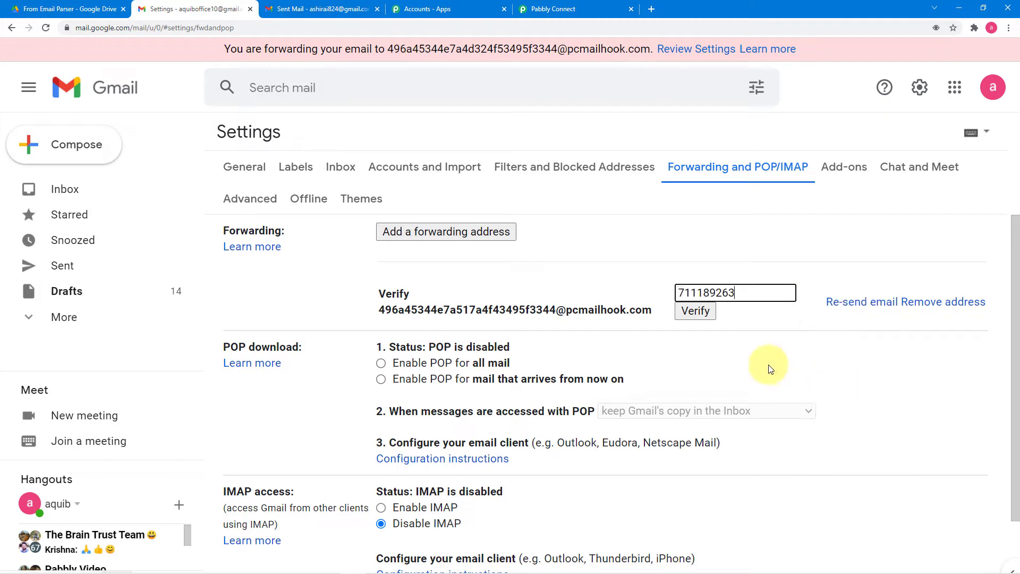
{"action": "left_click", "coordinate": [700, 313]}
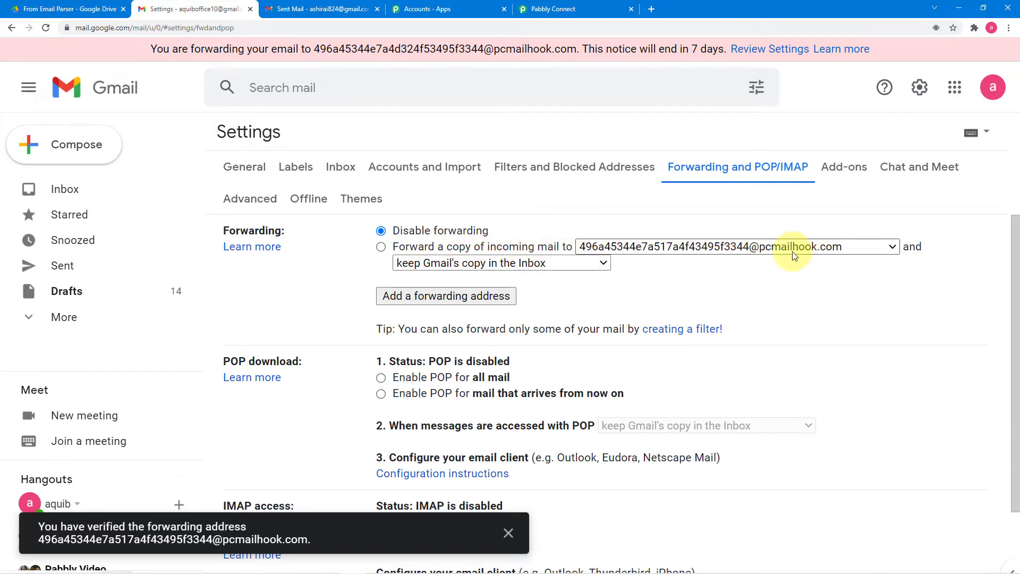
Enable forwarding a copy of incoming mail to the verified Email Parser address and save the changes
{"action": "left_click", "coordinate": [381, 247]}
{"action": "scroll", "coordinate": [342, 269], "scroll_direction": "down", "scroll_amount": 2}
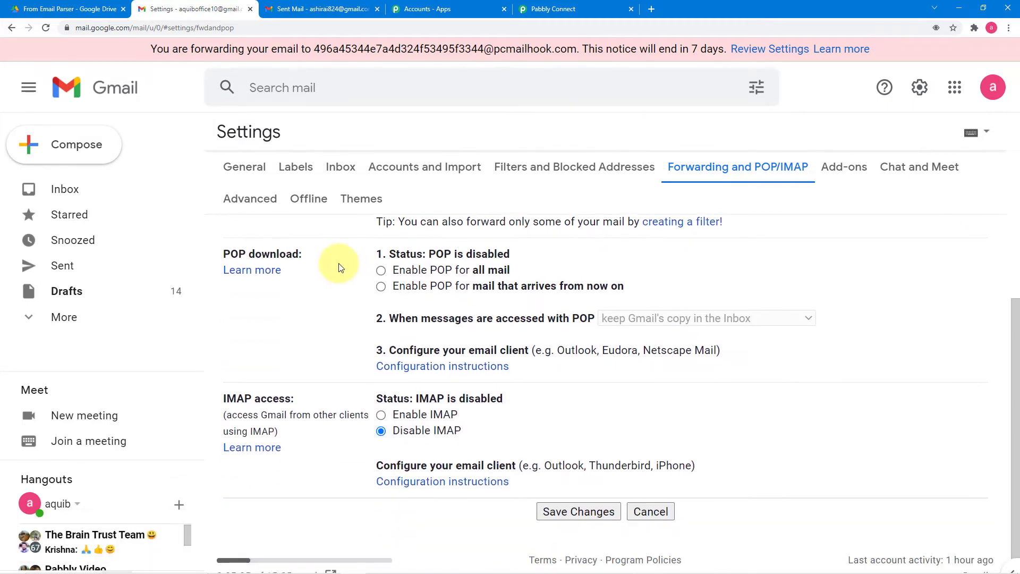
{"action": "left_click", "coordinate": [562, 512]}
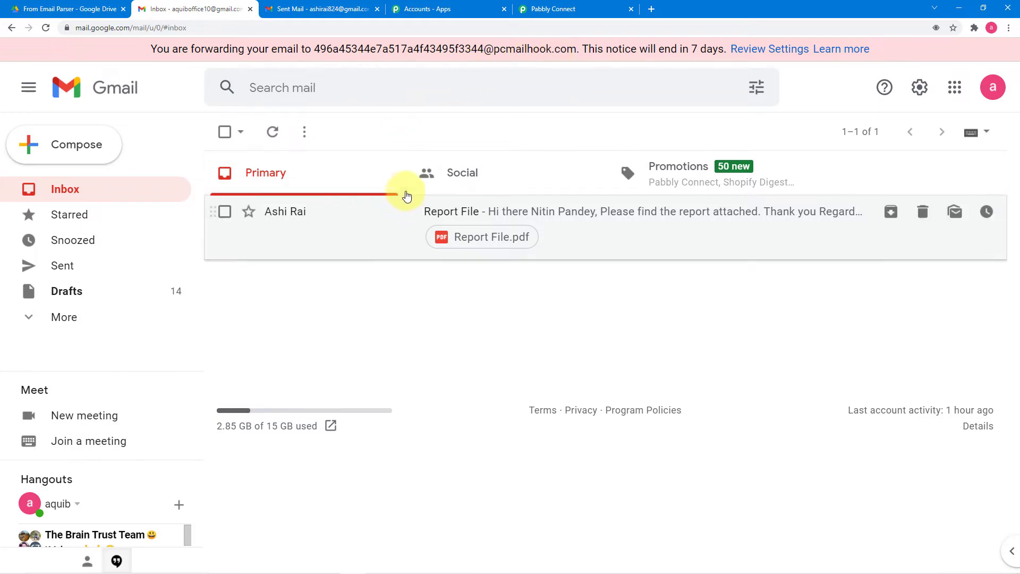
Return to Pabbly Connect and recapture the Email Parser response with Simple Response on
{"action": "left_click", "coordinate": [536, 9]}
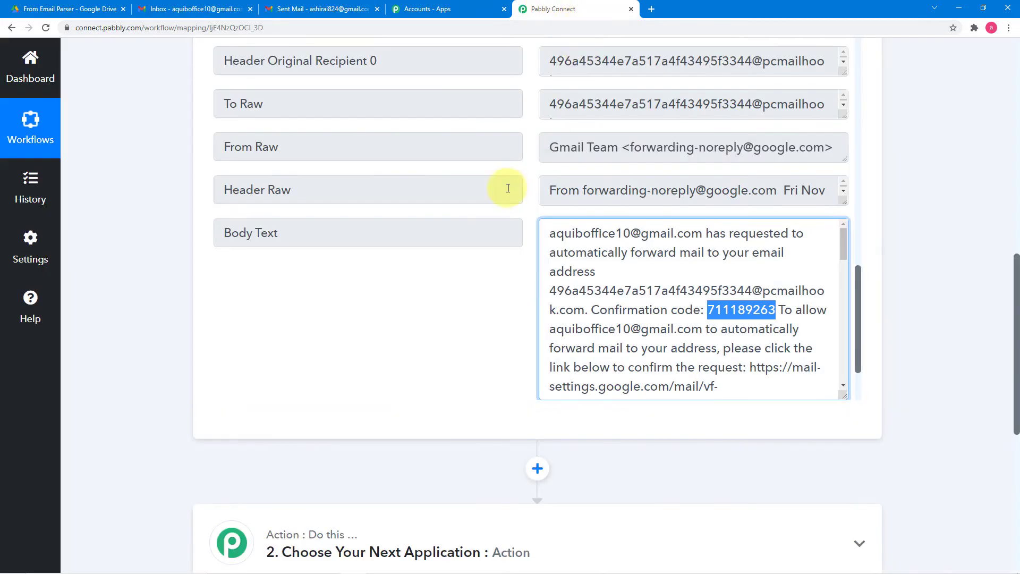
{"action": "scroll", "coordinate": [314, 200], "scroll_direction": "up", "scroll_amount": 5}
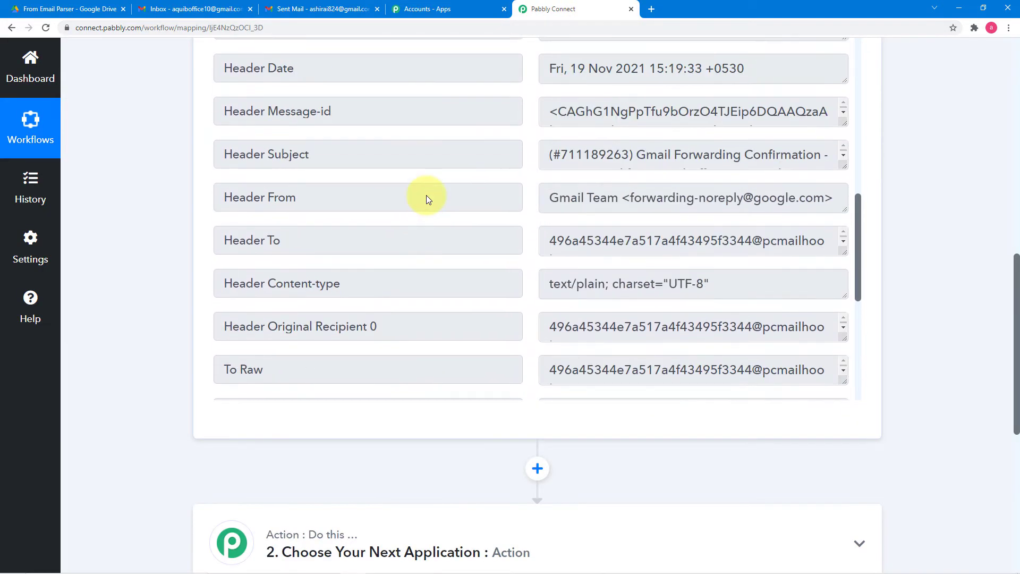
{"action": "scroll", "coordinate": [364, 172], "scroll_direction": "up", "scroll_amount": 1}
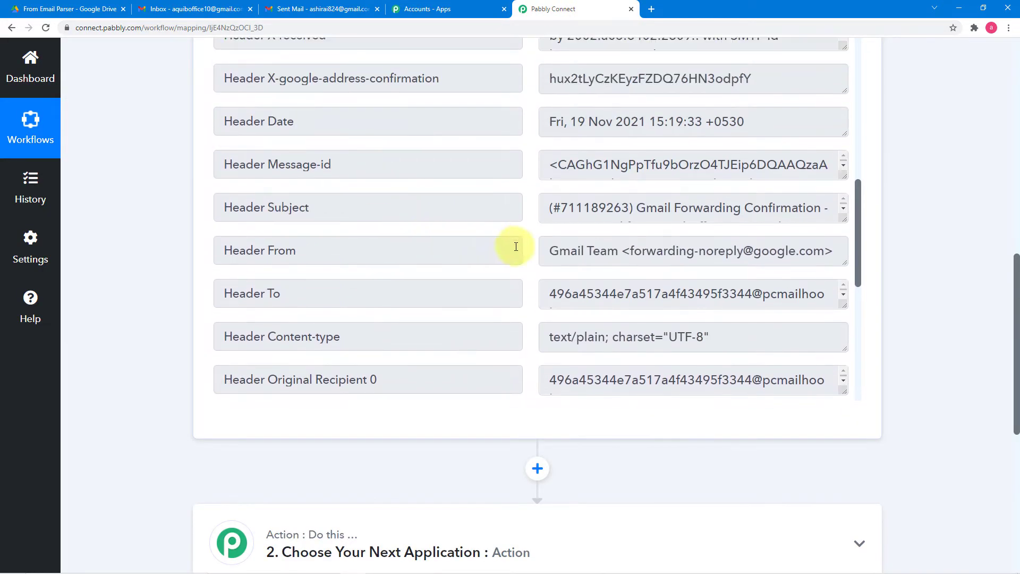
{"action": "scroll", "coordinate": [350, 200], "scroll_direction": "up", "scroll_amount": 1}
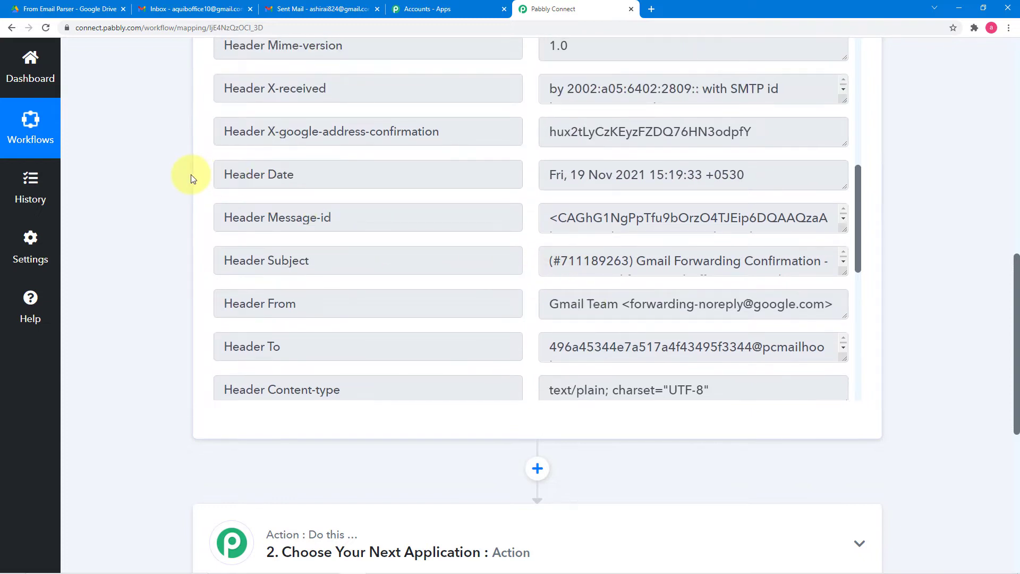
{"action": "scroll", "coordinate": [192, 178], "scroll_direction": "up", "scroll_amount": 3}
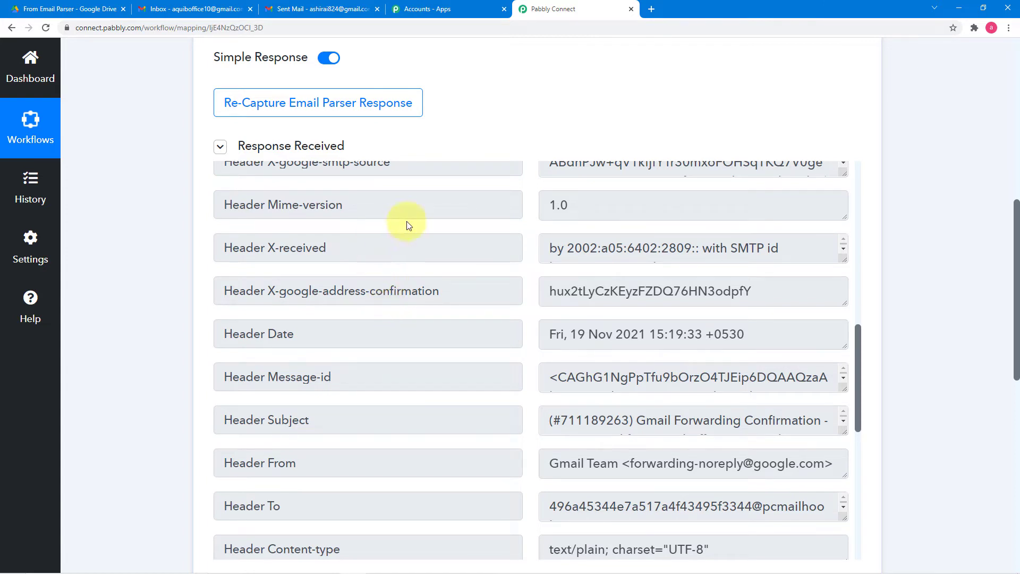
{"action": "left_click", "coordinate": [353, 104]}
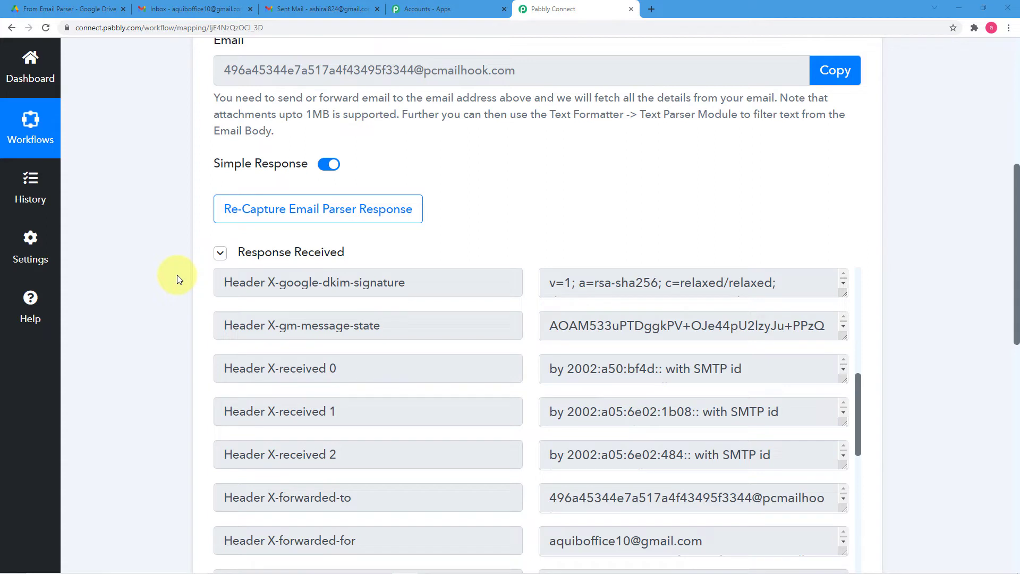
Turn off Simple Response for the Email Parser trigger and start recapturing its response
{"action": "scroll", "coordinate": [177, 276], "scroll_direction": "down", "scroll_amount": 1}
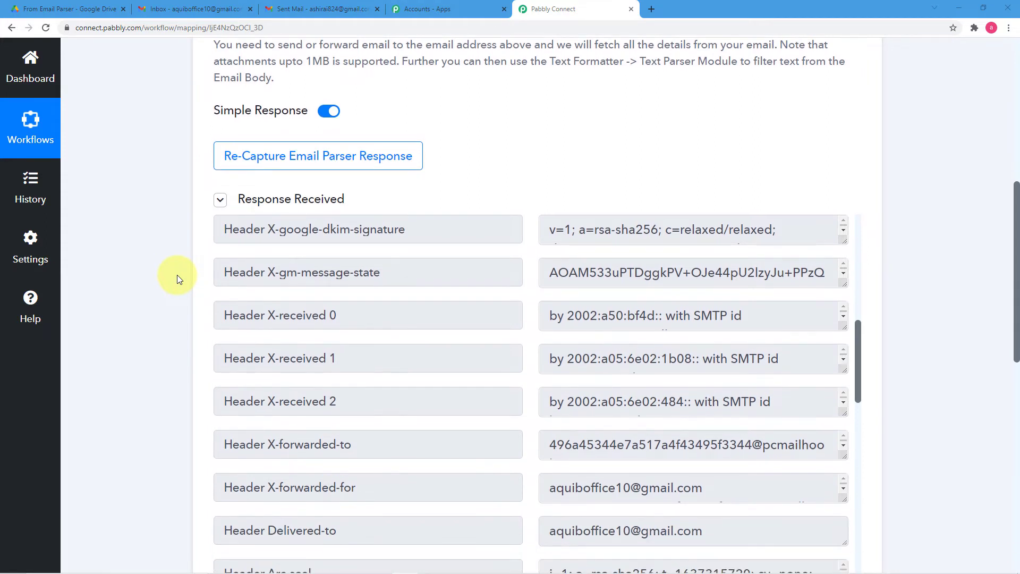
{"action": "scroll", "coordinate": [177, 276], "scroll_direction": "up", "scroll_amount": 1}
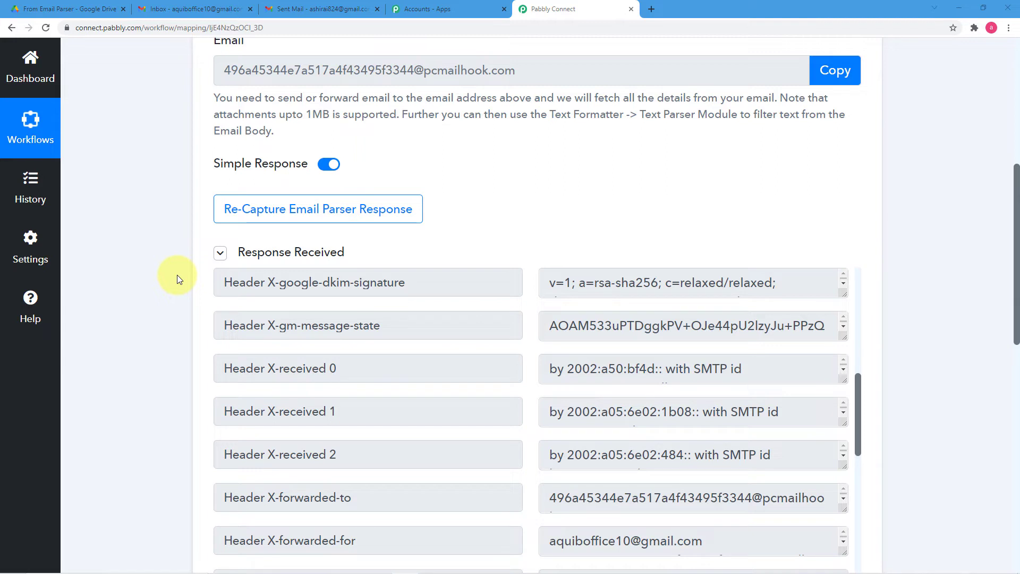
{"action": "left_click", "coordinate": [327, 166]}
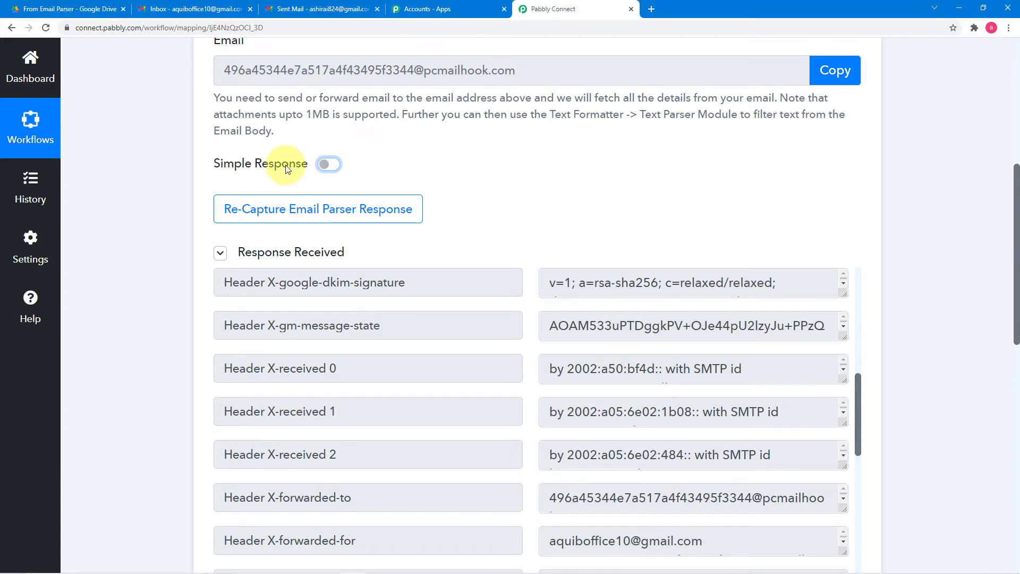
{"action": "left_click", "coordinate": [298, 211]}
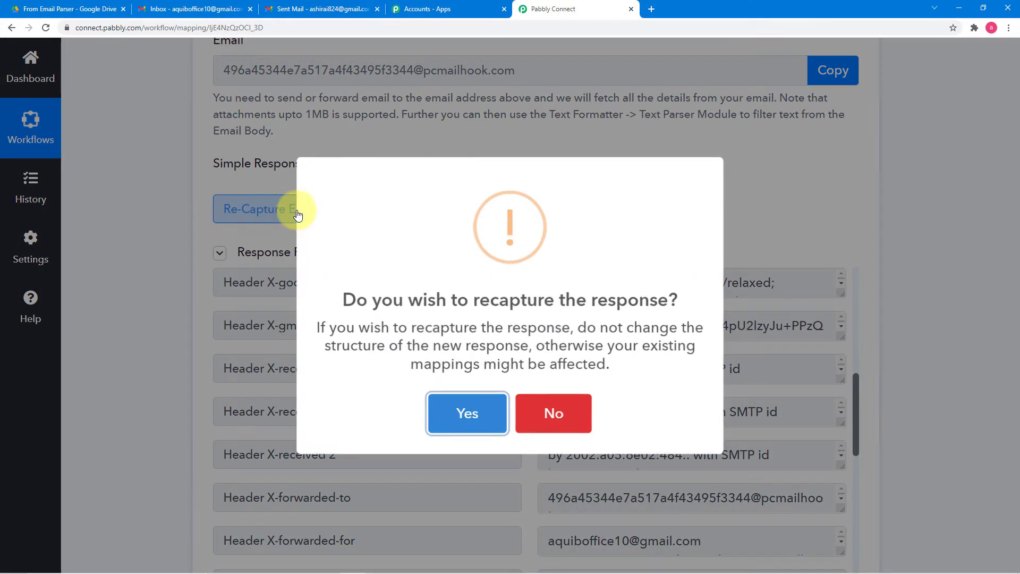
{"action": "left_click", "coordinate": [464, 409]}
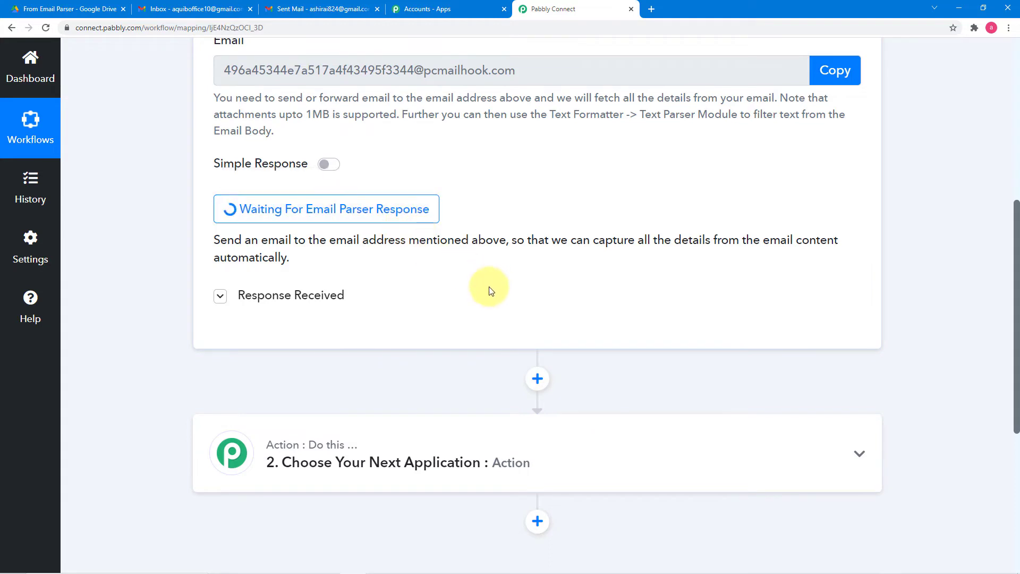
From the other Gmail account, send a "Weekly Reports" email with Weekly Report.pdf and customers-sample (1).csv attached, and refresh the recipient's inbox
{"action": "left_click", "coordinate": [311, 12]}
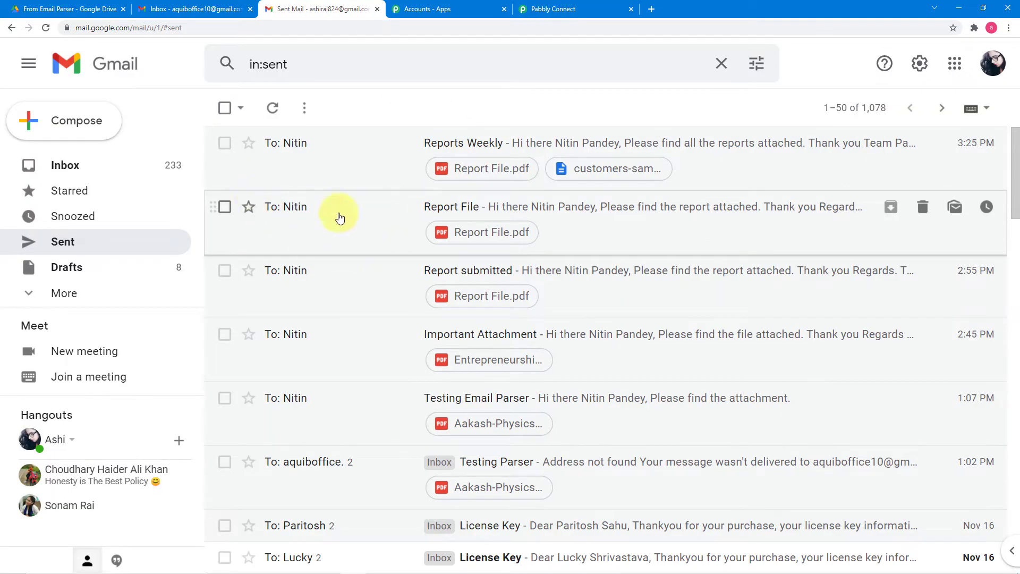
{"action": "left_click", "coordinate": [111, 125]}
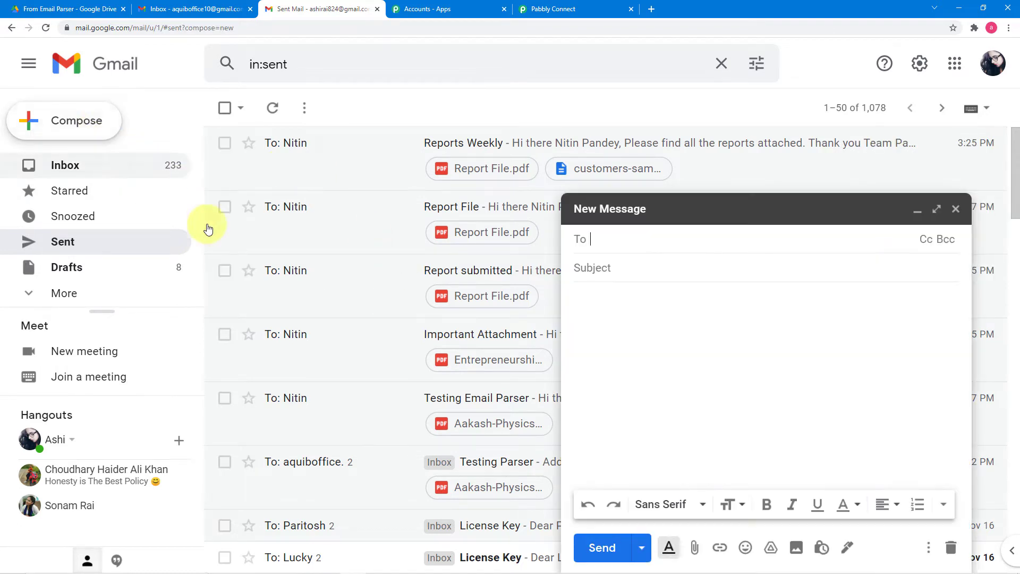
{"action": "type", "text": "n"}
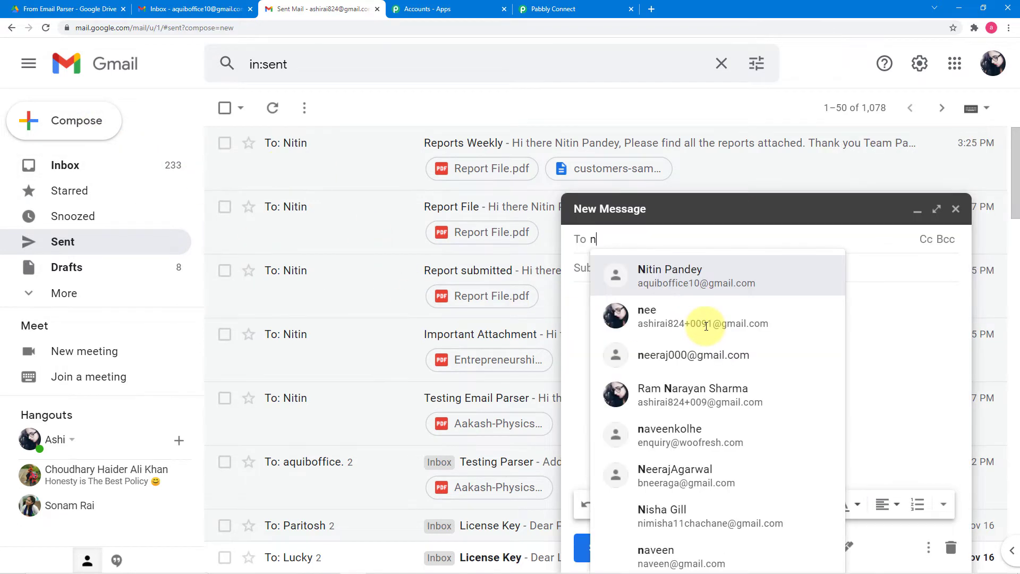
{"action": "left_click", "coordinate": [690, 279]}
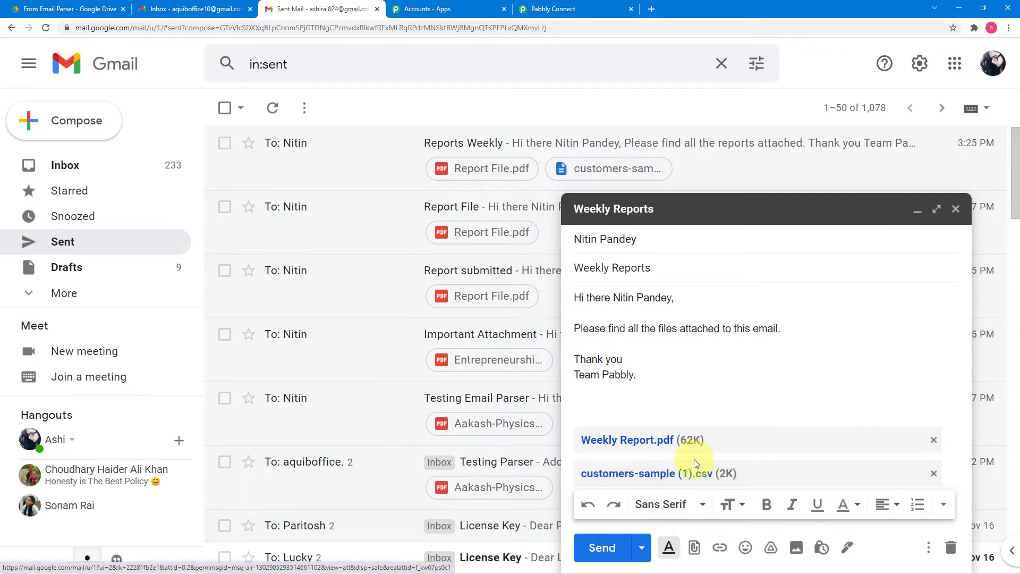
{"action": "left_click", "coordinate": [607, 558]}
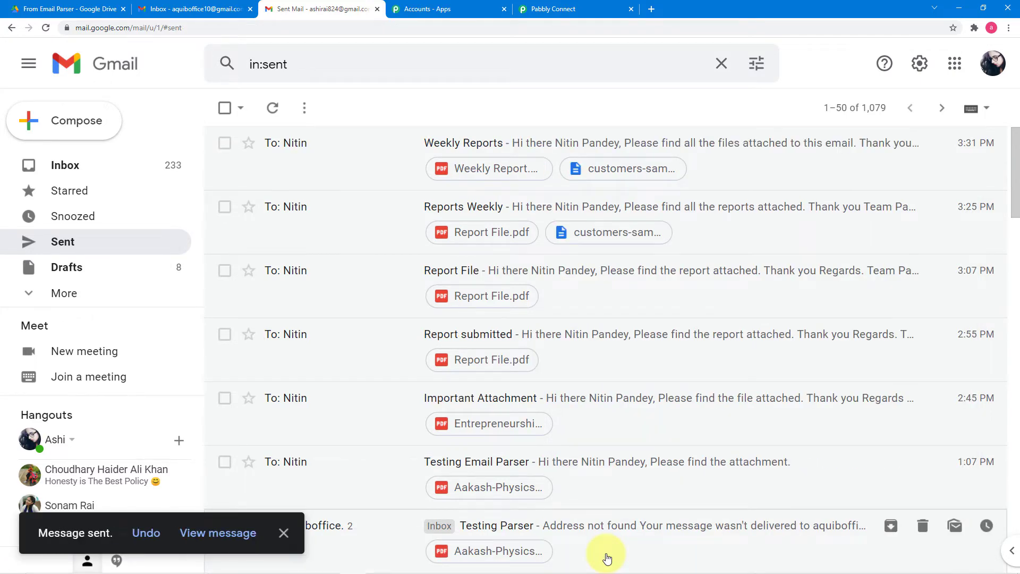
{"action": "left_click", "coordinate": [187, 13]}
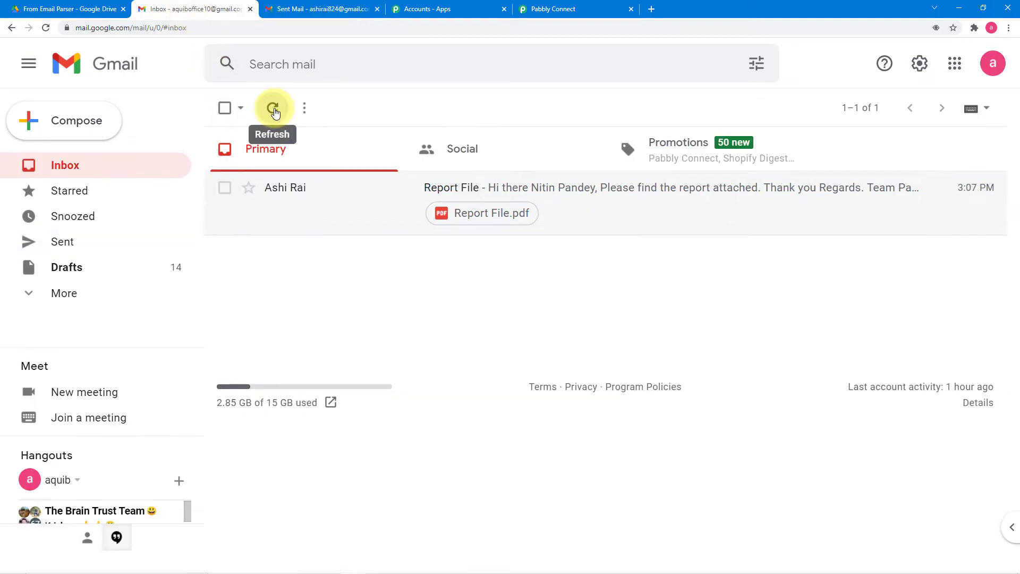
{"action": "left_click", "coordinate": [273, 108]}
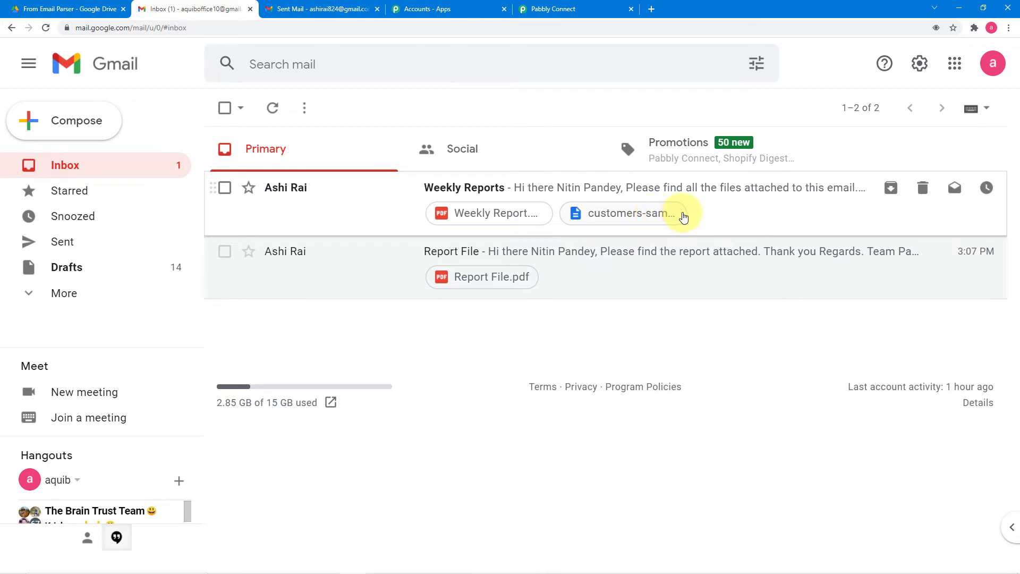
Examine the newly captured Email Parser response in Pabbly Connect, from the sender and subject down to the attachment links
{"action": "left_click", "coordinate": [597, 10]}
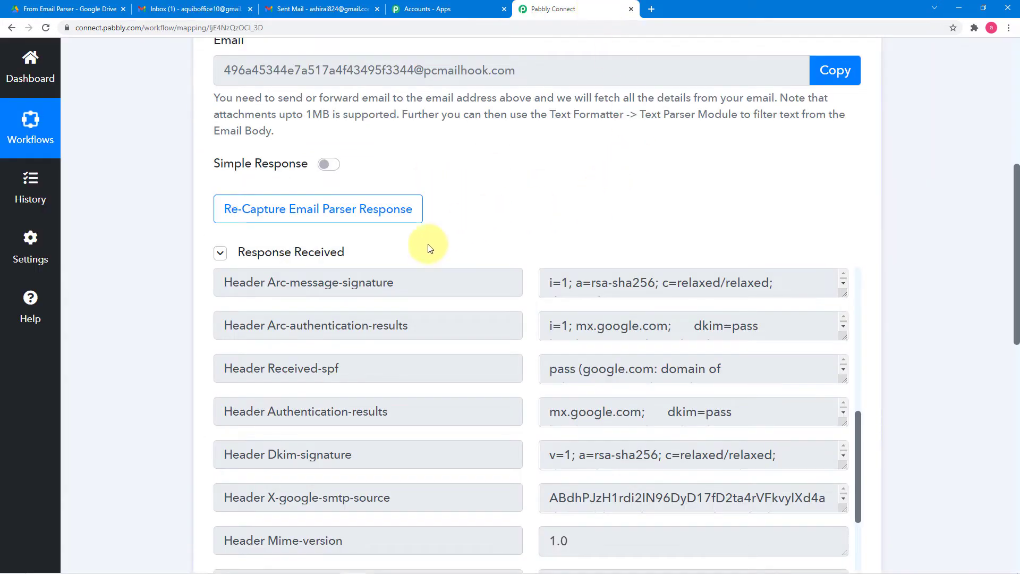
{"action": "scroll", "coordinate": [372, 346], "scroll_direction": "up", "scroll_amount": 8}
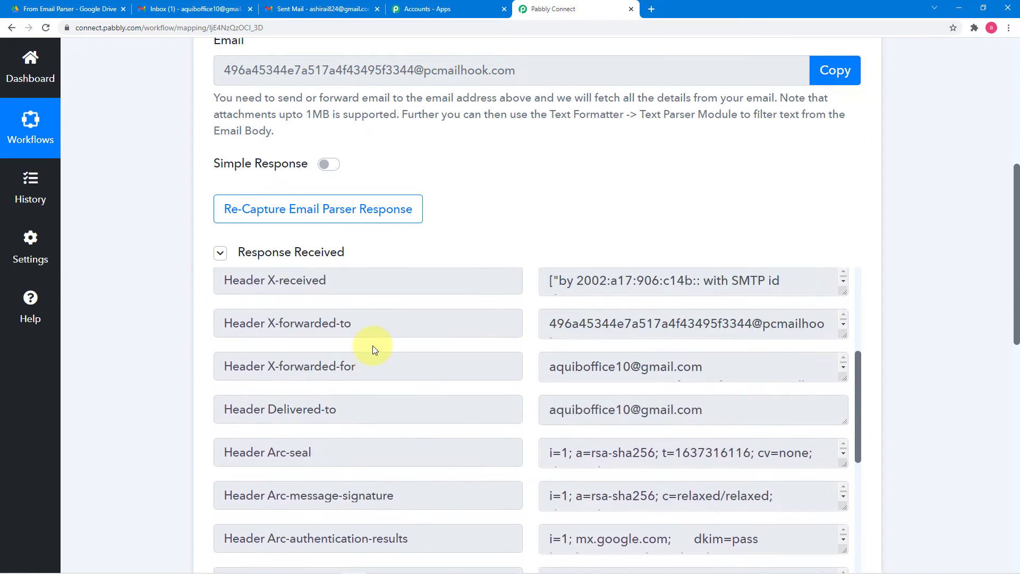
{"action": "scroll", "coordinate": [372, 348], "scroll_direction": "up", "scroll_amount": 2}
{"action": "scroll", "coordinate": [177, 325], "scroll_direction": "down", "scroll_amount": 3}
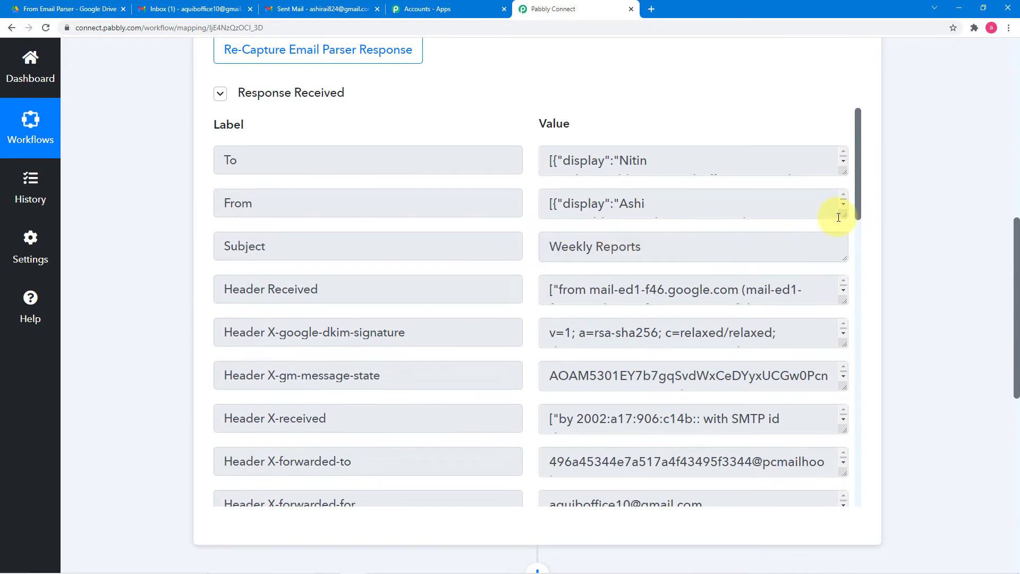
{"action": "left_click_drag", "start_coordinate": [844, 222], "coordinate": [843, 242]}
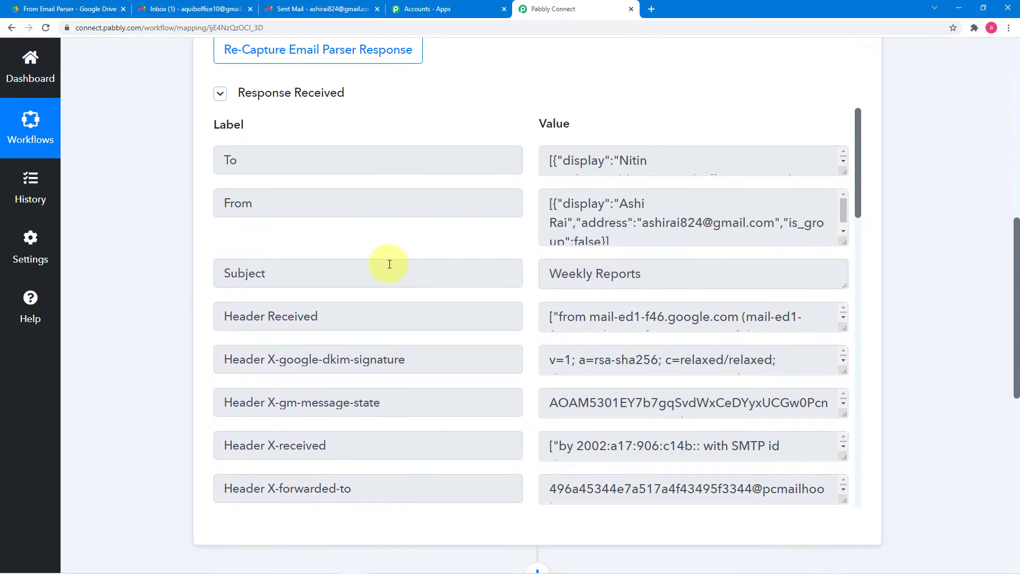
{"action": "scroll", "coordinate": [266, 255], "scroll_direction": "down", "scroll_amount": 8}
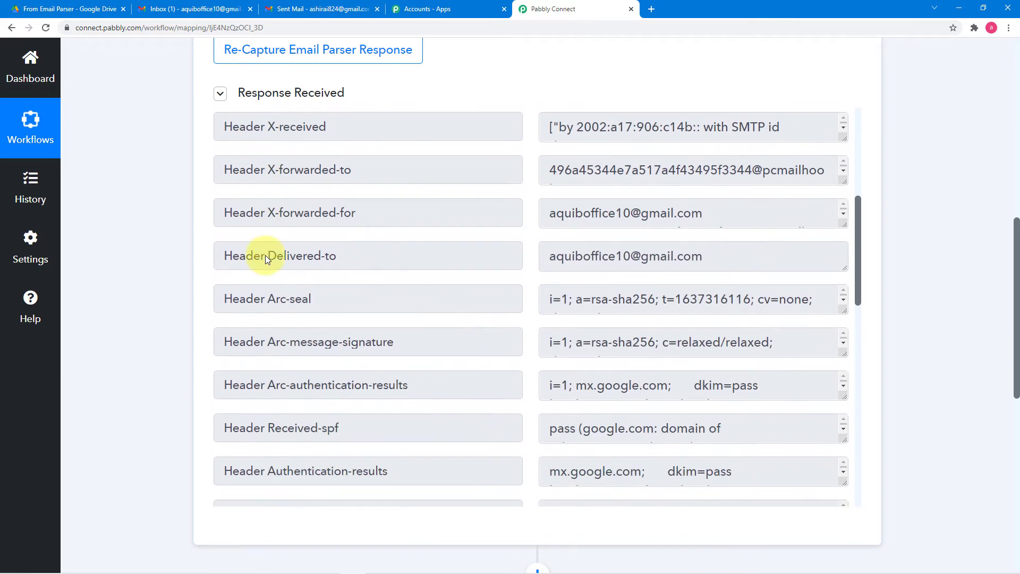
{"action": "scroll", "coordinate": [266, 259], "scroll_direction": "down", "scroll_amount": 6}
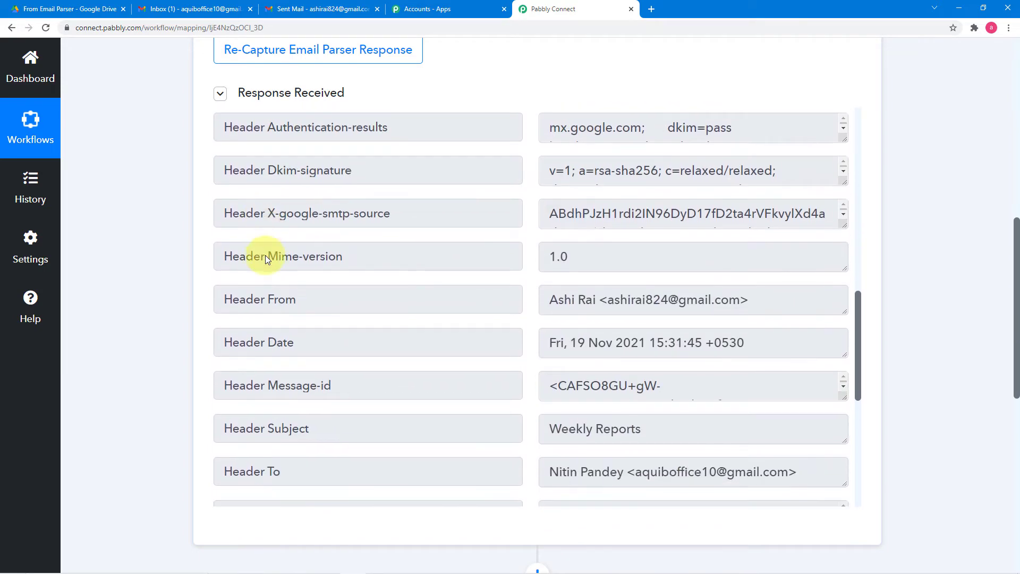
{"action": "scroll", "coordinate": [265, 258], "scroll_direction": "down", "scroll_amount": 6}
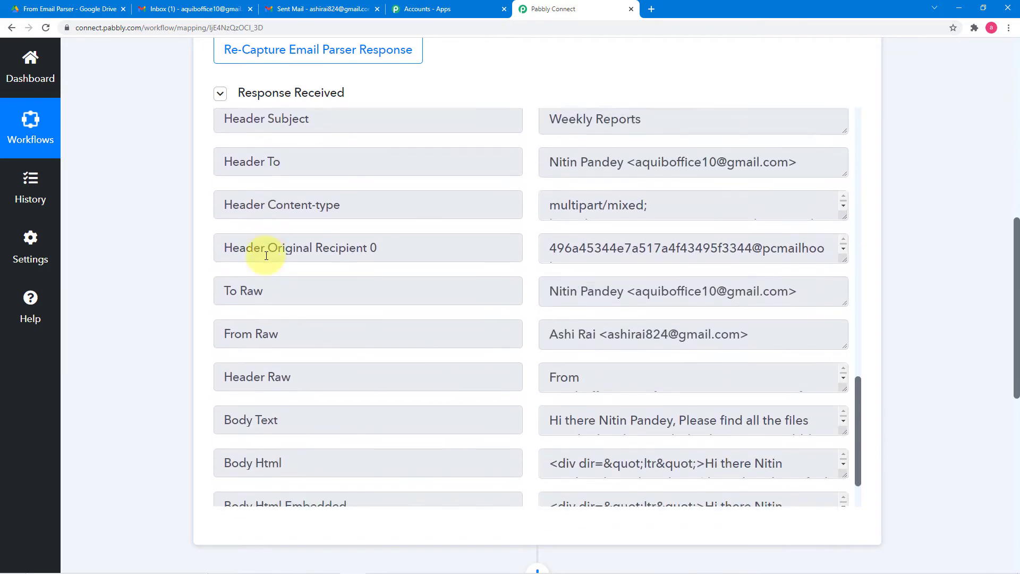
{"action": "scroll", "coordinate": [266, 256], "scroll_direction": "down", "scroll_amount": 3}
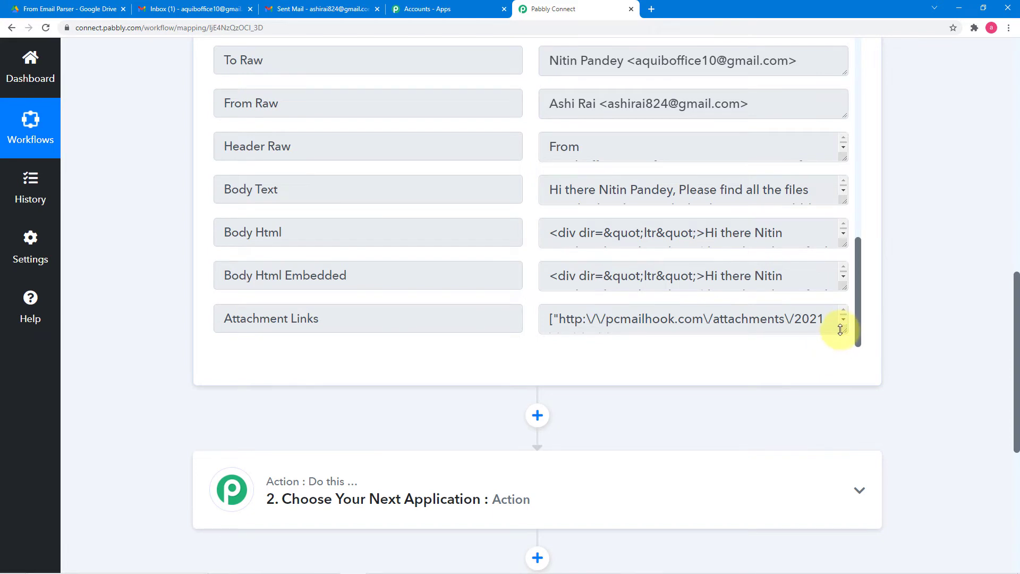
Enlarge the Attachment Links value of the captured response and read the links in full
{"action": "left_click_drag", "start_coordinate": [842, 329], "coordinate": [844, 376]}
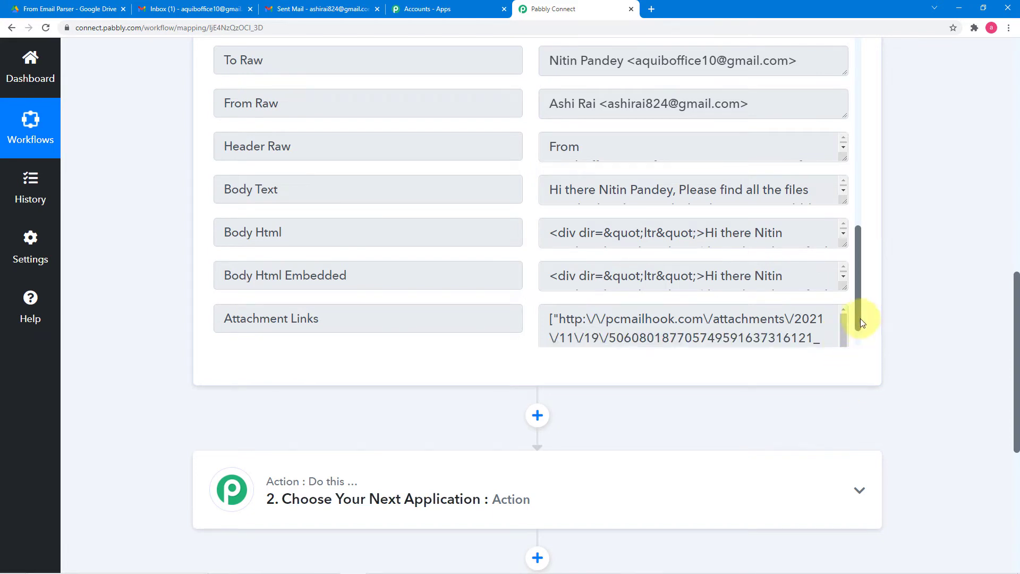
{"action": "left_click_drag", "start_coordinate": [859, 328], "coordinate": [842, 372]}
{"action": "scroll", "coordinate": [825, 307], "scroll_direction": "up", "scroll_amount": 2}
{"action": "scroll", "coordinate": [824, 305], "scroll_direction": "down", "scroll_amount": 3}
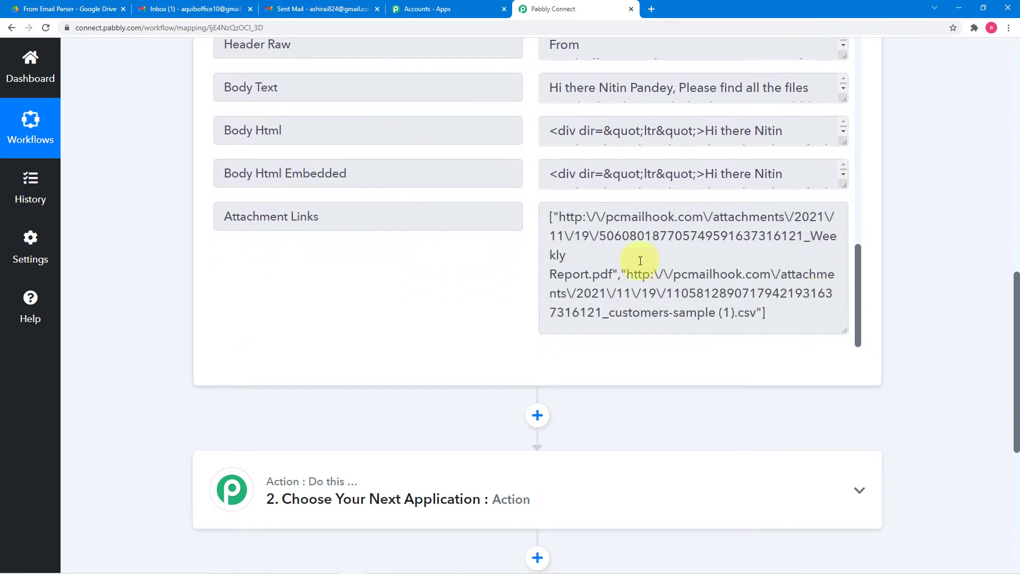
{"action": "scroll", "coordinate": [639, 266], "scroll_direction": "up", "scroll_amount": 2}
{"action": "scroll", "coordinate": [639, 266], "scroll_direction": "down", "scroll_amount": 2}
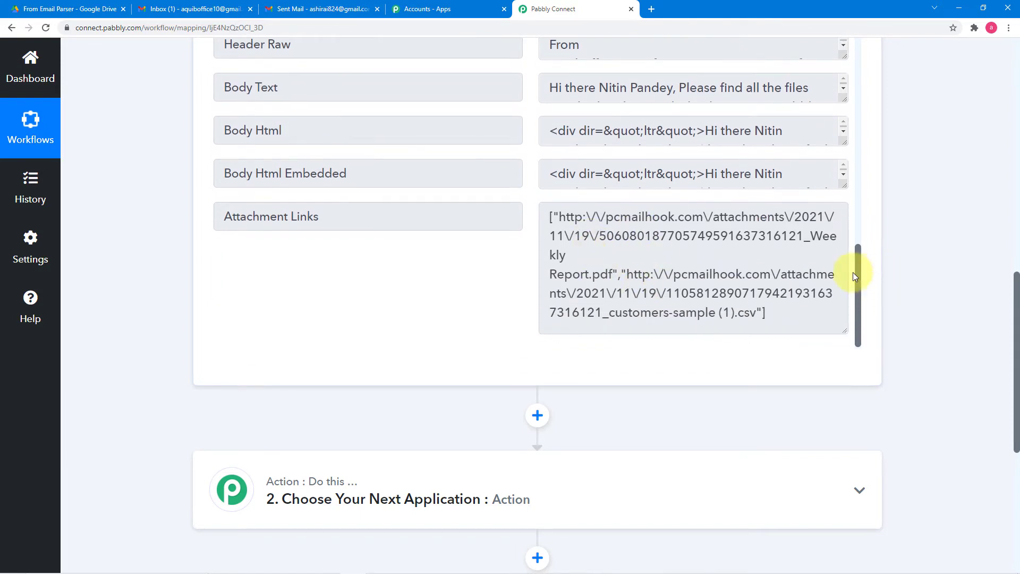
Choose Iterator by Pabbly as the application for the workflow's second step
{"action": "scroll", "coordinate": [811, 281], "scroll_direction": "up", "scroll_amount": 2}
{"action": "scroll", "coordinate": [810, 281], "scroll_direction": "down", "scroll_amount": 4}
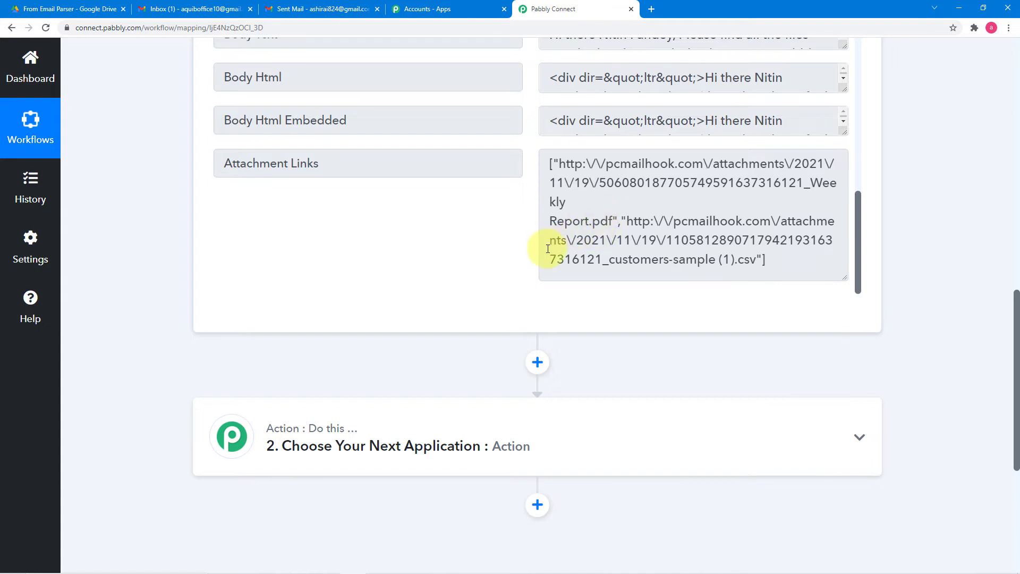
{"action": "scroll", "coordinate": [148, 221], "scroll_direction": "down", "scroll_amount": 2}
{"action": "scroll", "coordinate": [148, 218], "scroll_direction": "down", "scroll_amount": 2}
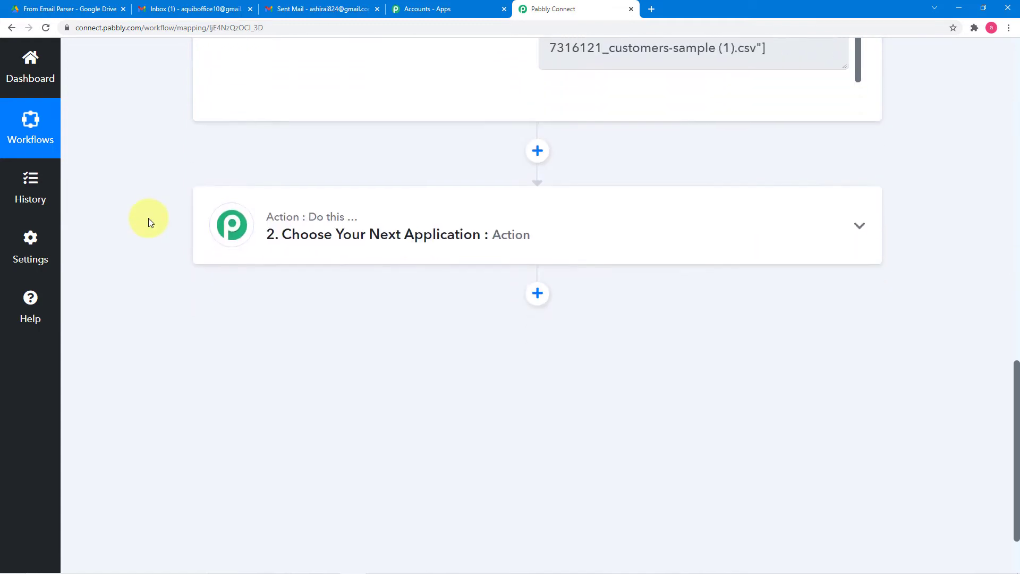
{"action": "left_click", "coordinate": [366, 245]}
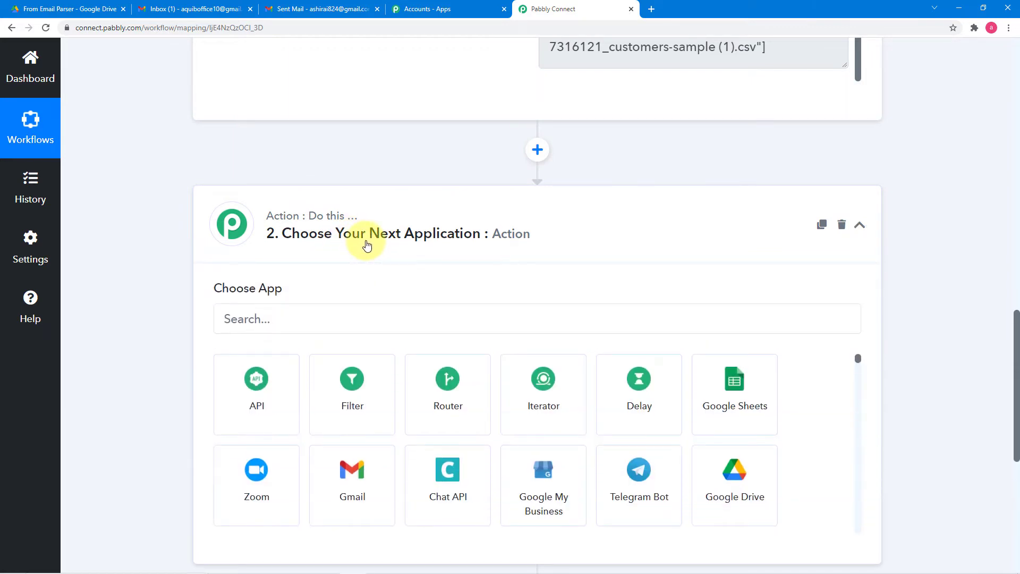
{"action": "left_click", "coordinate": [357, 321]}
{"action": "type", "text": "i"}
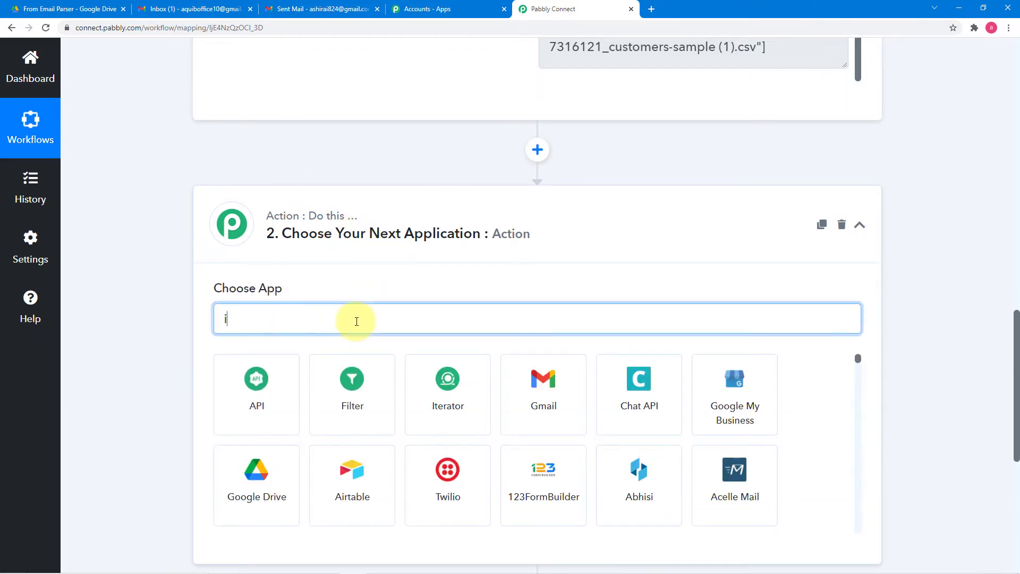
{"action": "type", "text": "t"}
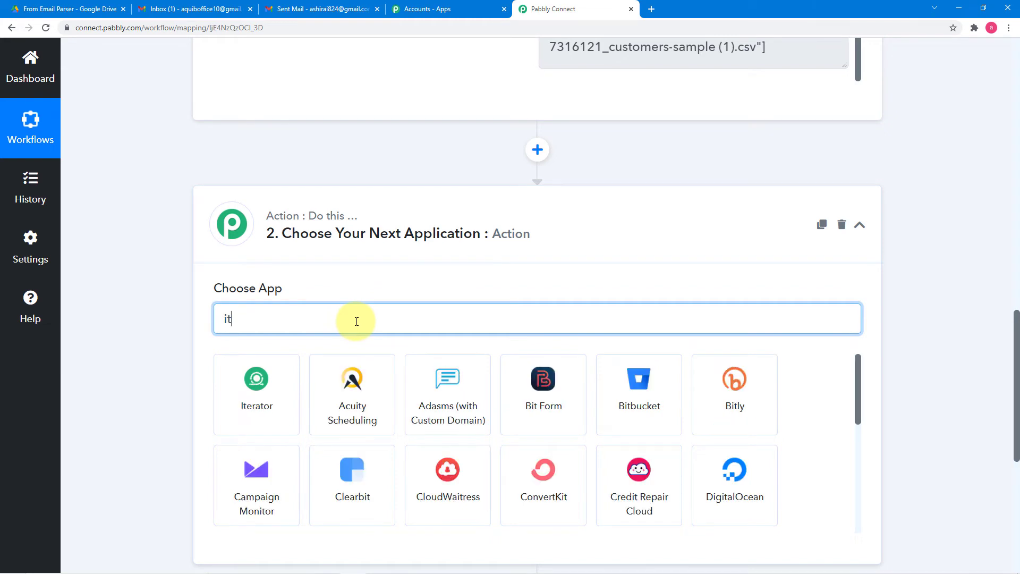
{"action": "left_click", "coordinate": [268, 413]}
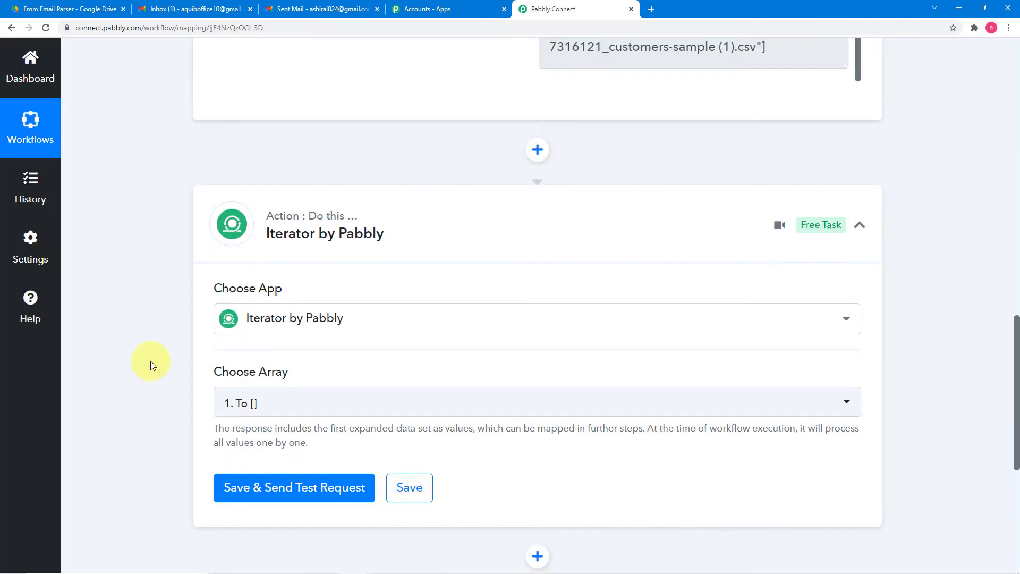
Set the Iterator's array to the Email Parser's "1. Attachment Links []"
{"action": "scroll", "coordinate": [151, 362], "scroll_direction": "down", "scroll_amount": 1}
{"action": "mouse_move", "coordinate": [253, 268]}
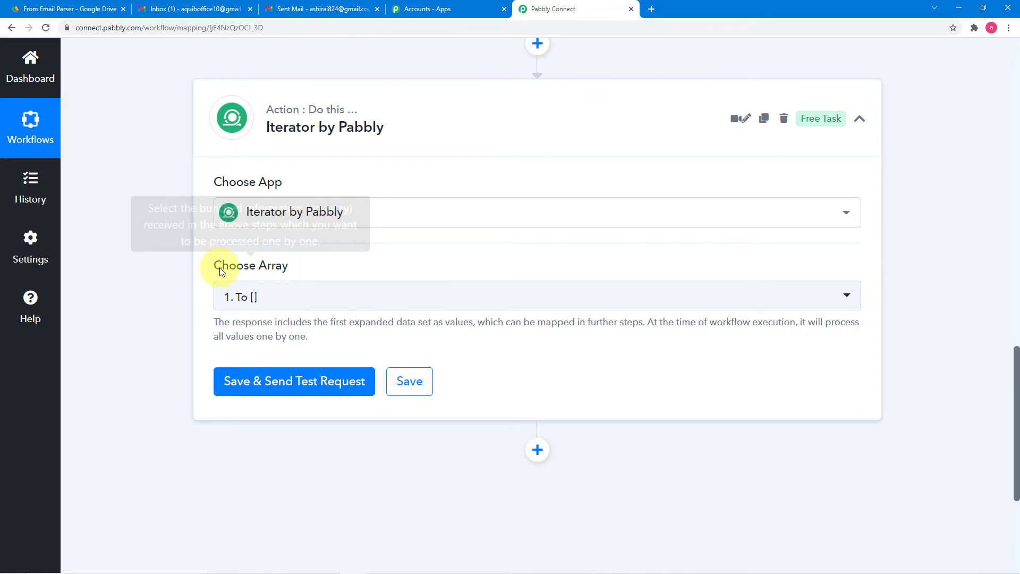
{"action": "scroll", "coordinate": [411, 322], "scroll_direction": "up", "scroll_amount": 8}
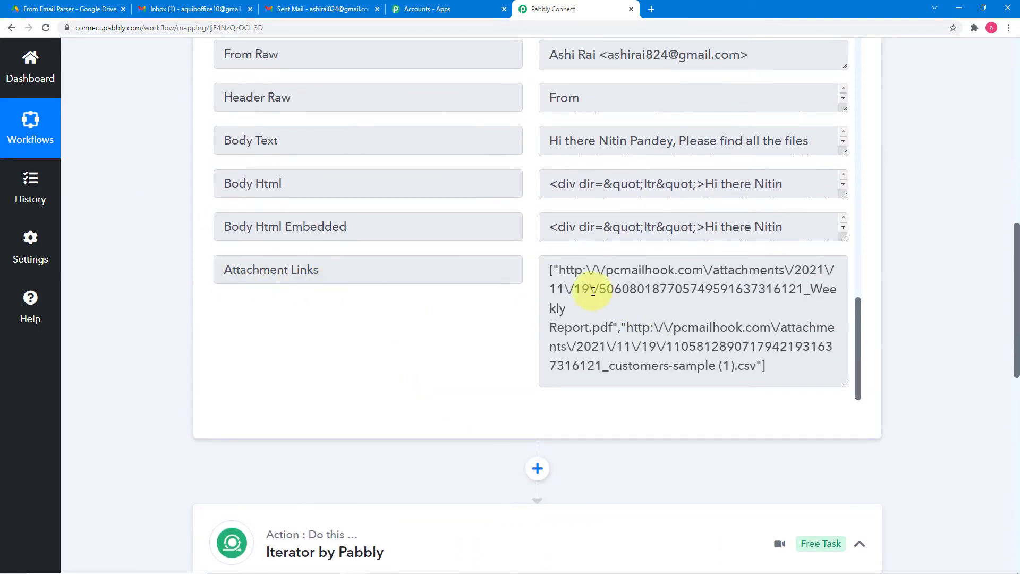
{"action": "scroll", "coordinate": [330, 358], "scroll_direction": "down", "scroll_amount": 8}
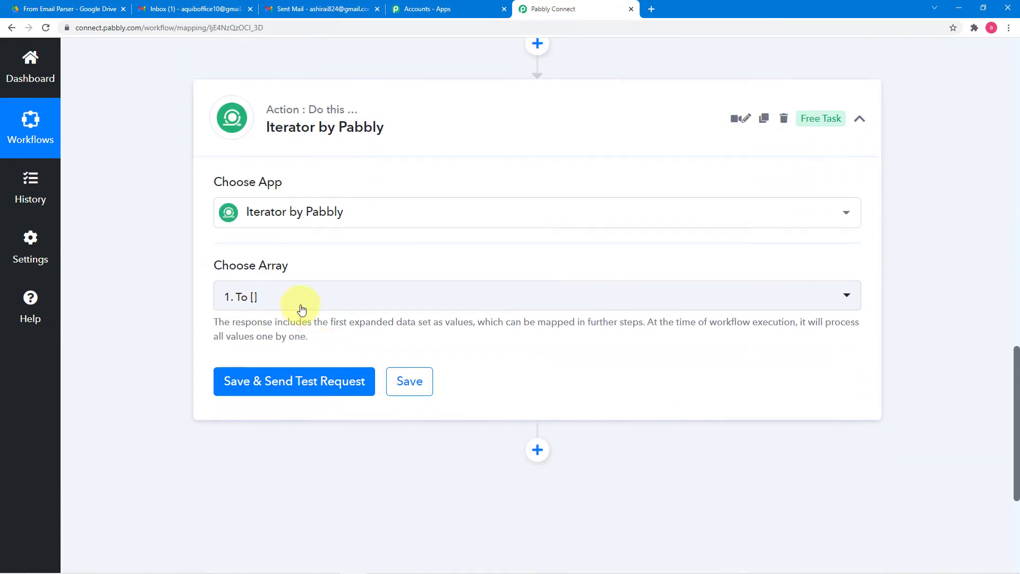
{"action": "left_click", "coordinate": [305, 305]}
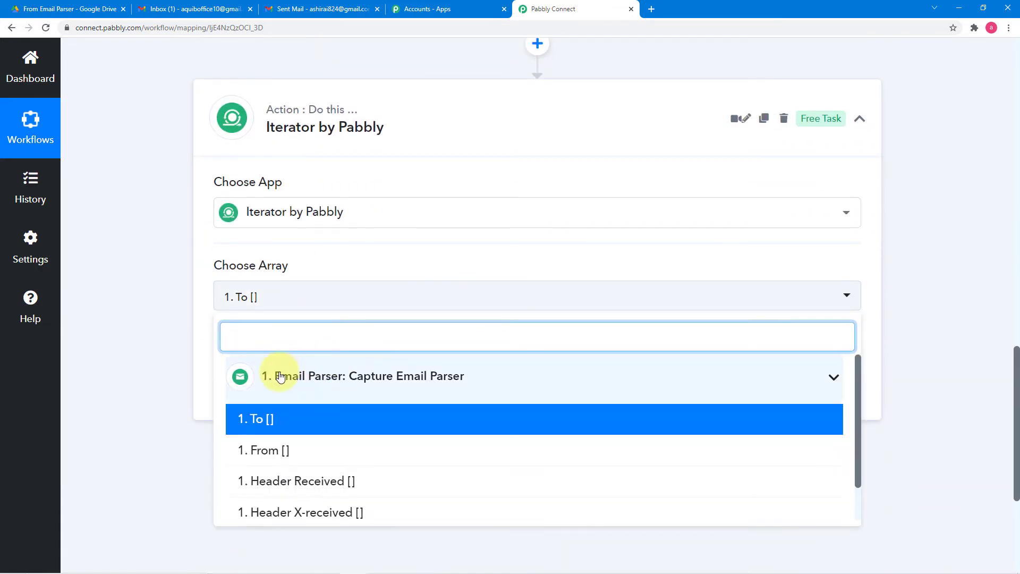
{"action": "left_click", "coordinate": [280, 376]}
{"action": "left_click", "coordinate": [319, 387]}
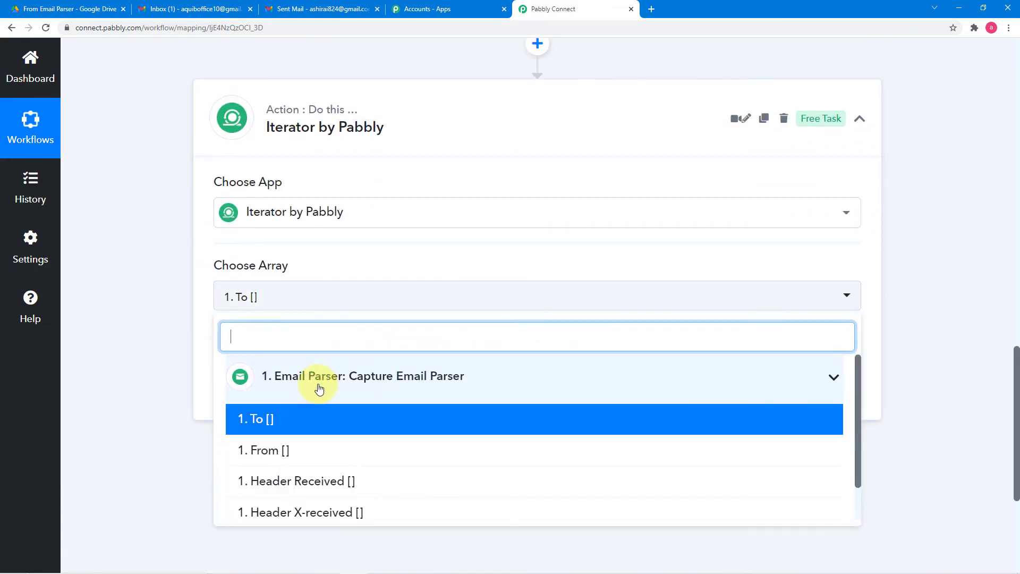
{"action": "scroll", "coordinate": [328, 465], "scroll_direction": "down", "scroll_amount": 1}
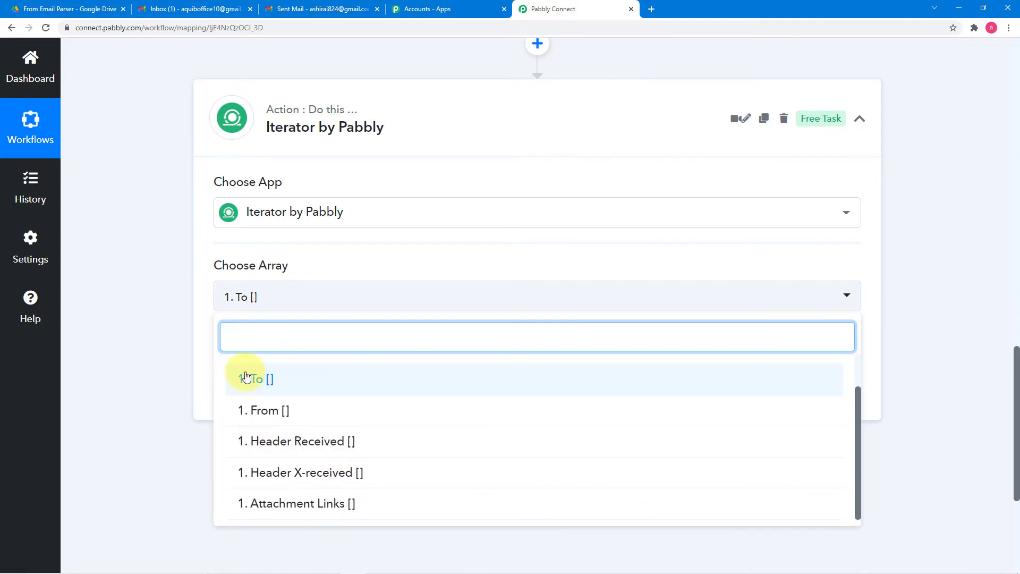
{"action": "scroll", "coordinate": [168, 308], "scroll_direction": "up", "scroll_amount": 6}
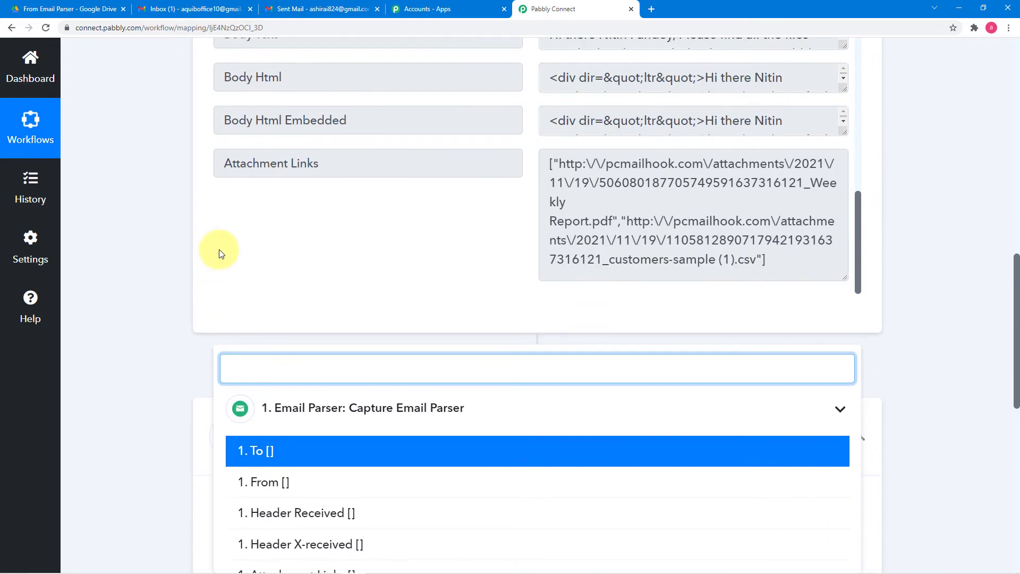
{"action": "scroll", "coordinate": [342, 216], "scroll_direction": "down", "scroll_amount": 3}
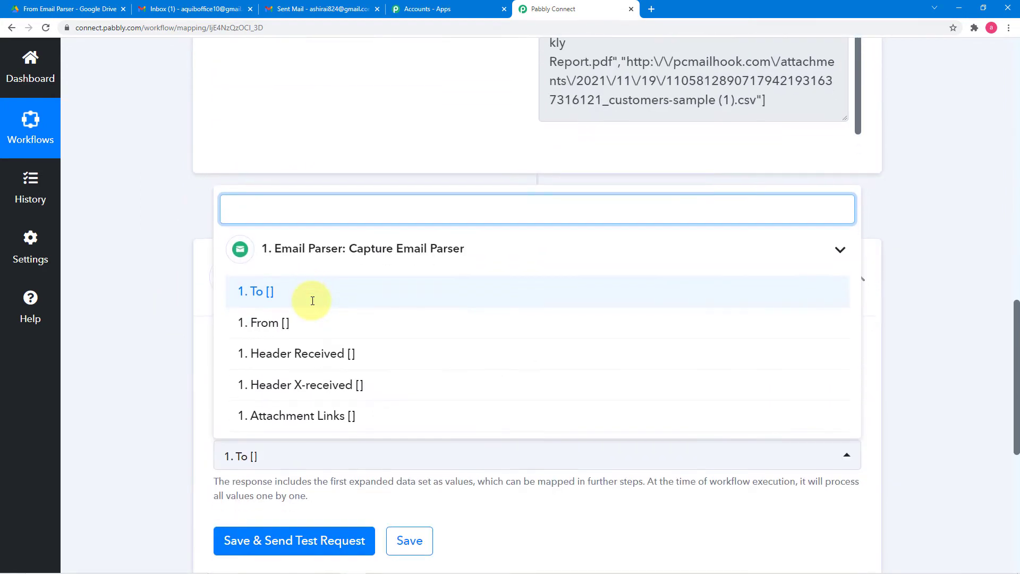
{"action": "left_click", "coordinate": [345, 419]}
{"action": "scroll", "coordinate": [191, 400], "scroll_direction": "down", "scroll_amount": 3}
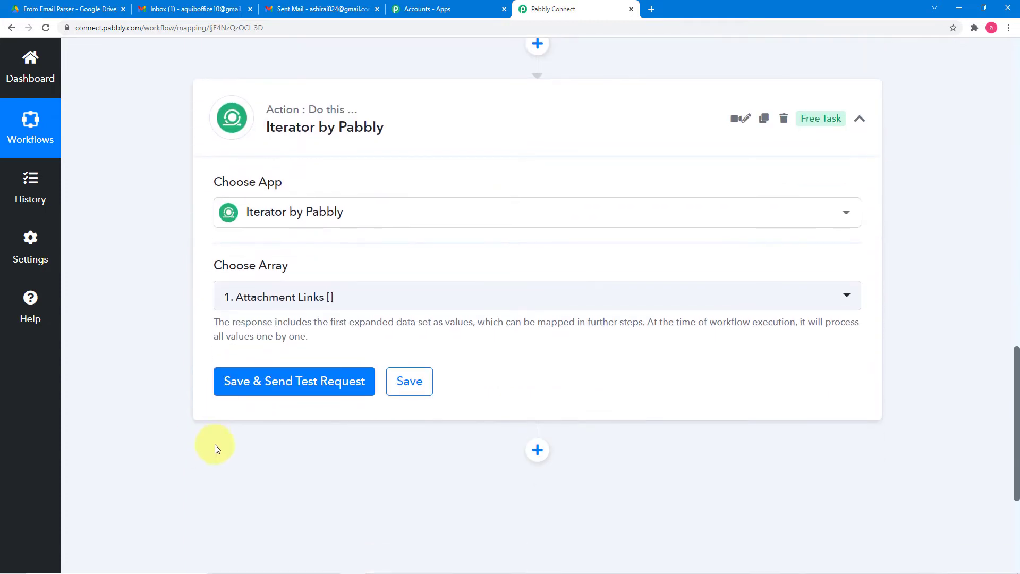
Save the Iterator step with a test request and enlarge its response value to read the full attachment link
{"action": "left_click", "coordinate": [236, 390]}
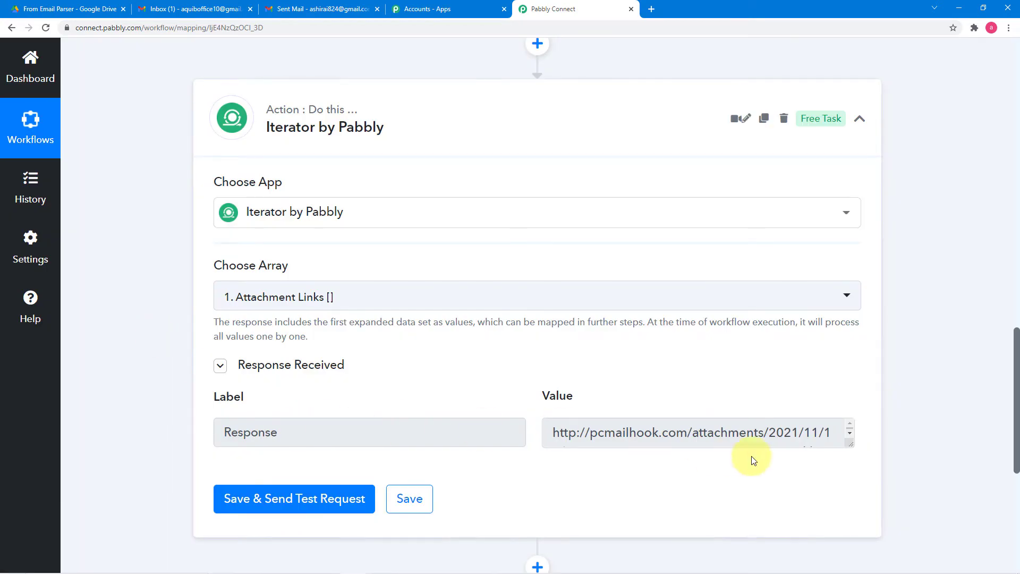
{"action": "left_click_drag", "start_coordinate": [847, 443], "coordinate": [864, 532]}
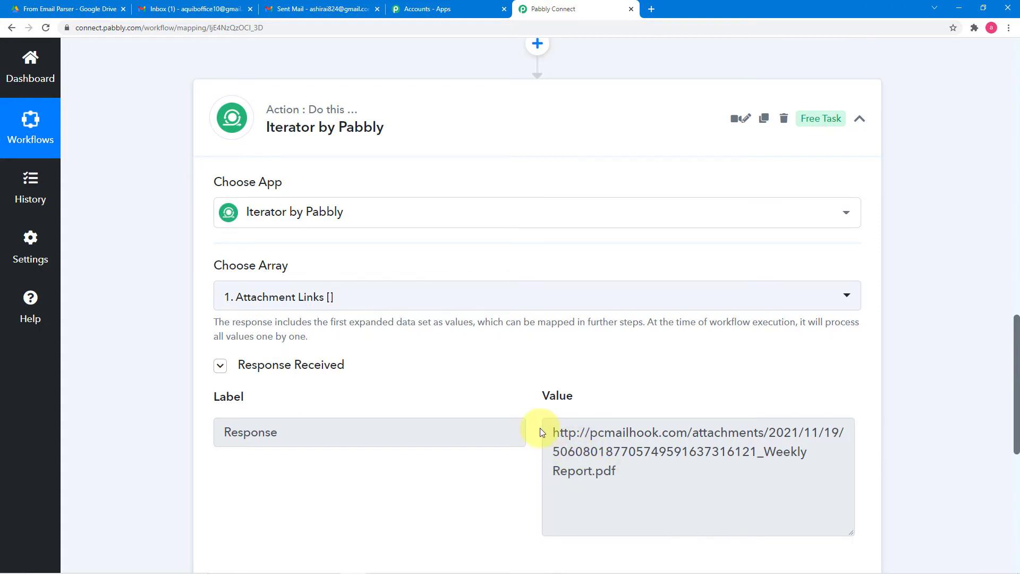
{"action": "scroll", "coordinate": [540, 432], "scroll_direction": "up", "scroll_amount": 1}
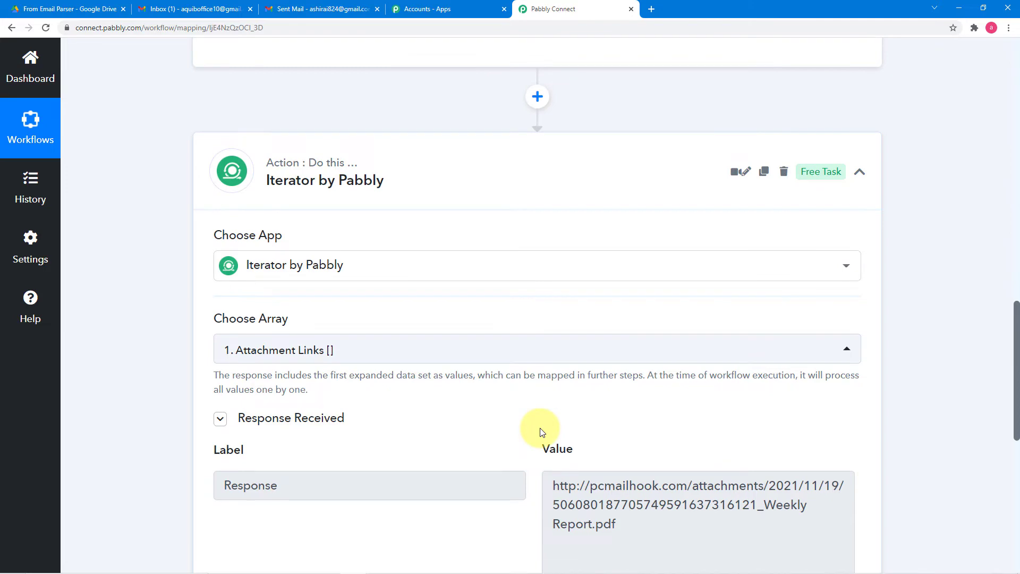
Compare the trigger's attachment links with the Iterator's response and add a new action step after the Iterator
{"action": "scroll", "coordinate": [540, 432], "scroll_direction": "up", "scroll_amount": 15}
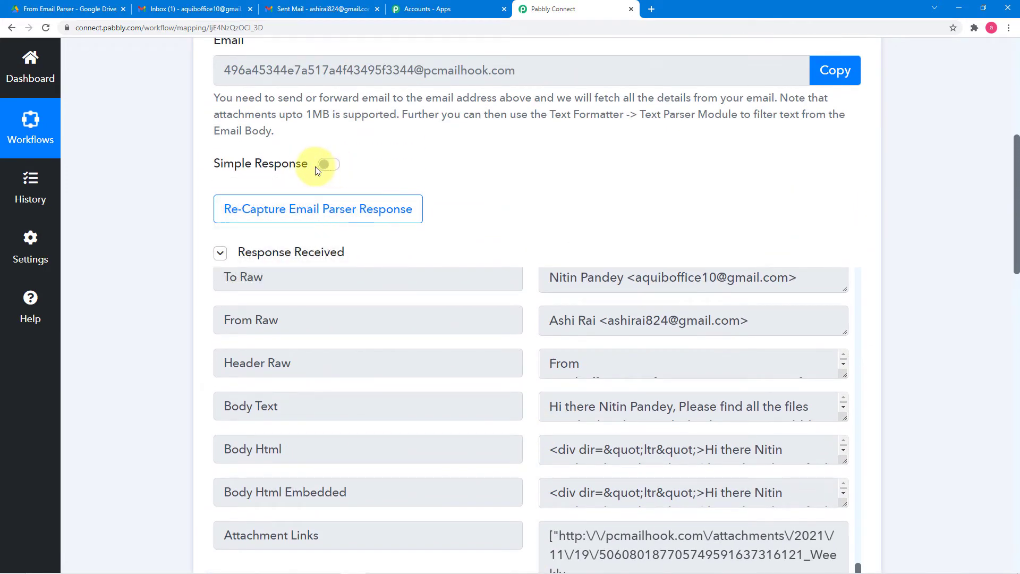
{"action": "scroll", "coordinate": [154, 265], "scroll_direction": "down", "scroll_amount": 4}
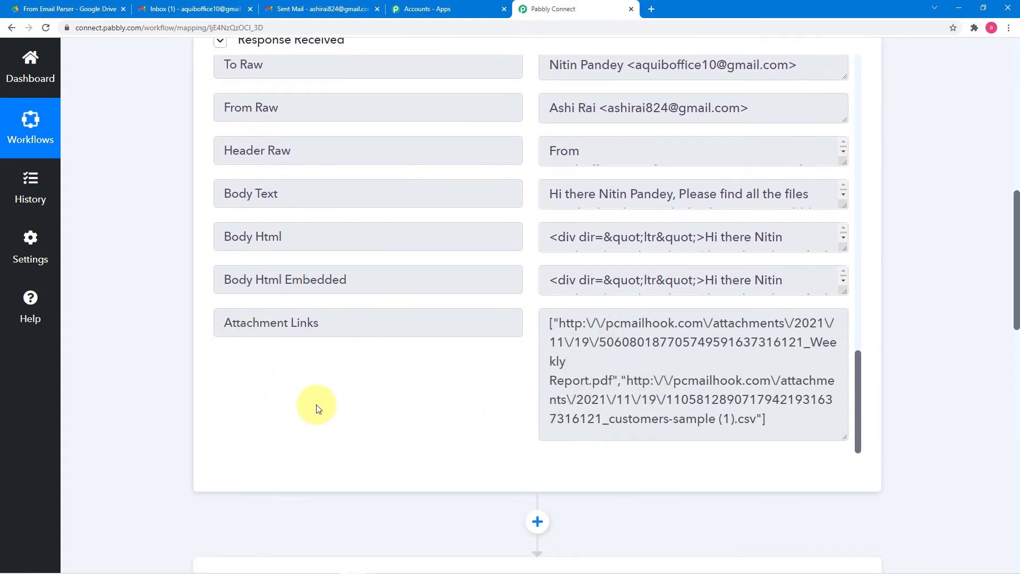
{"action": "scroll", "coordinate": [318, 407], "scroll_direction": "down", "scroll_amount": 8}
{"action": "scroll", "coordinate": [318, 408], "scroll_direction": "down", "scroll_amount": 2}
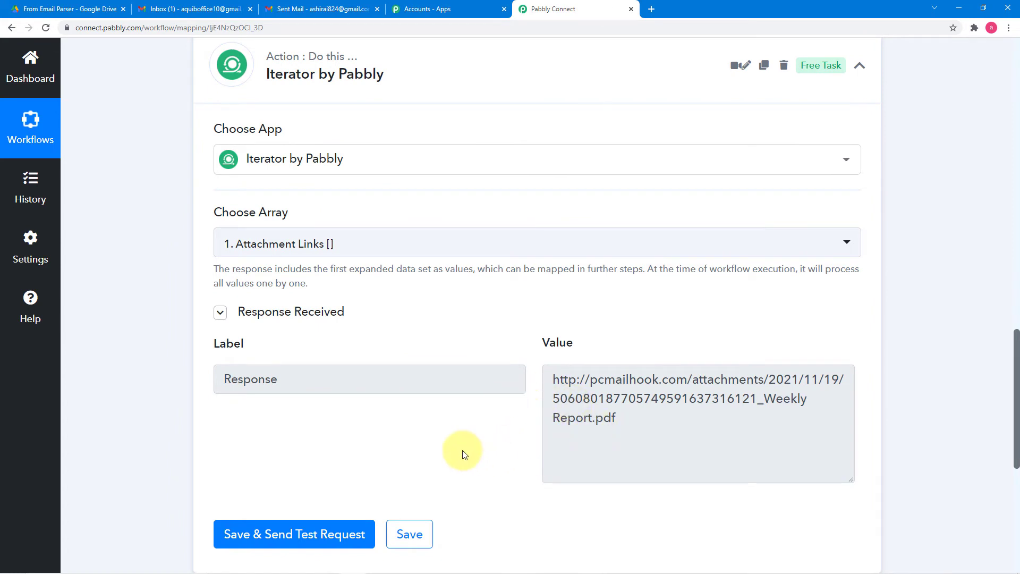
{"action": "scroll", "coordinate": [178, 391], "scroll_direction": "down", "scroll_amount": 6}
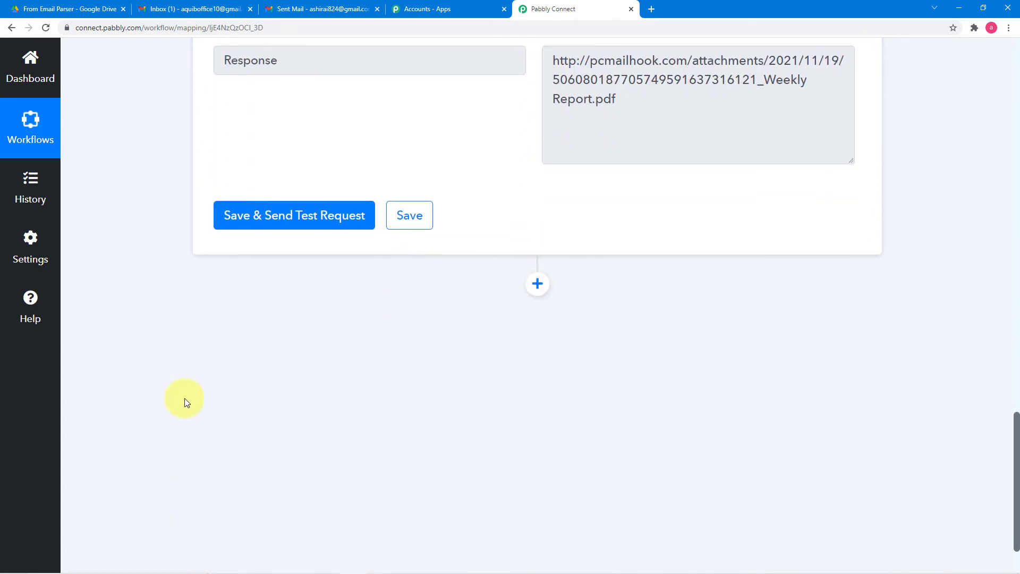
{"action": "left_click", "coordinate": [537, 283]}
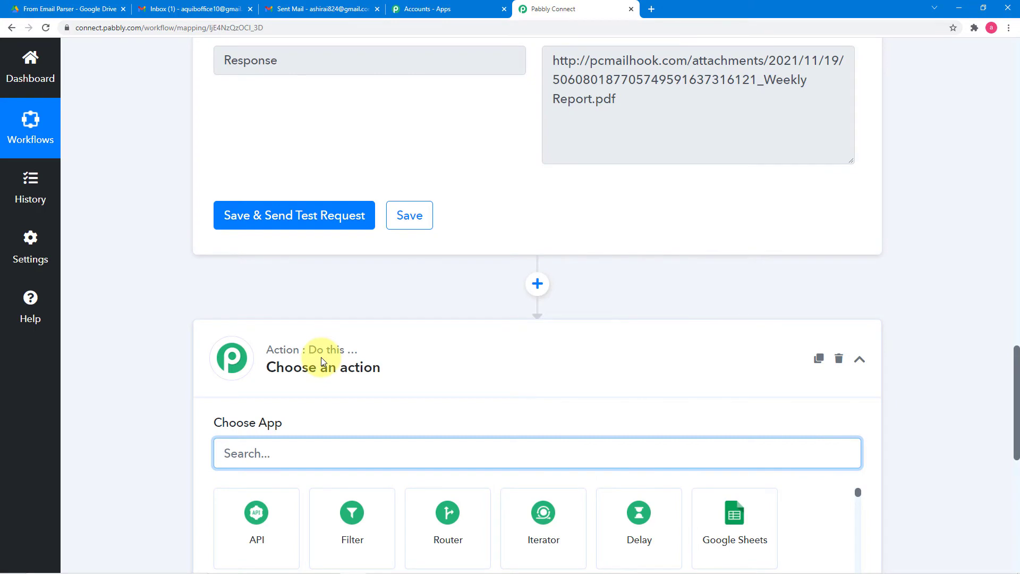
Review the sent and received "Weekly Reports" emails in Gmail, then the Iterator setup and the trigger's attachment links in Pabbly Connect
{"action": "scroll", "coordinate": [321, 357], "scroll_direction": "up", "scroll_amount": 1}
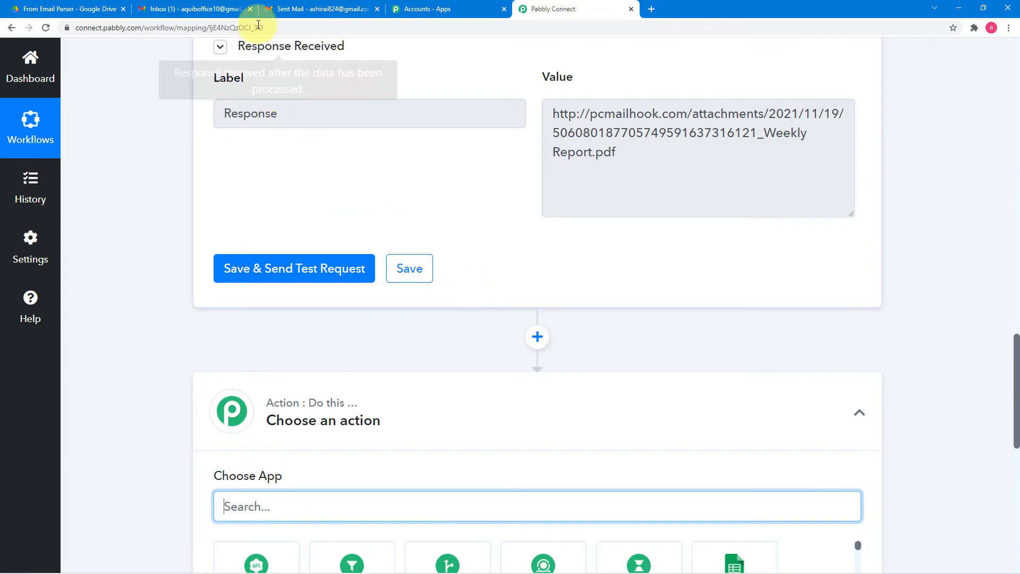
{"action": "left_click", "coordinate": [311, 11]}
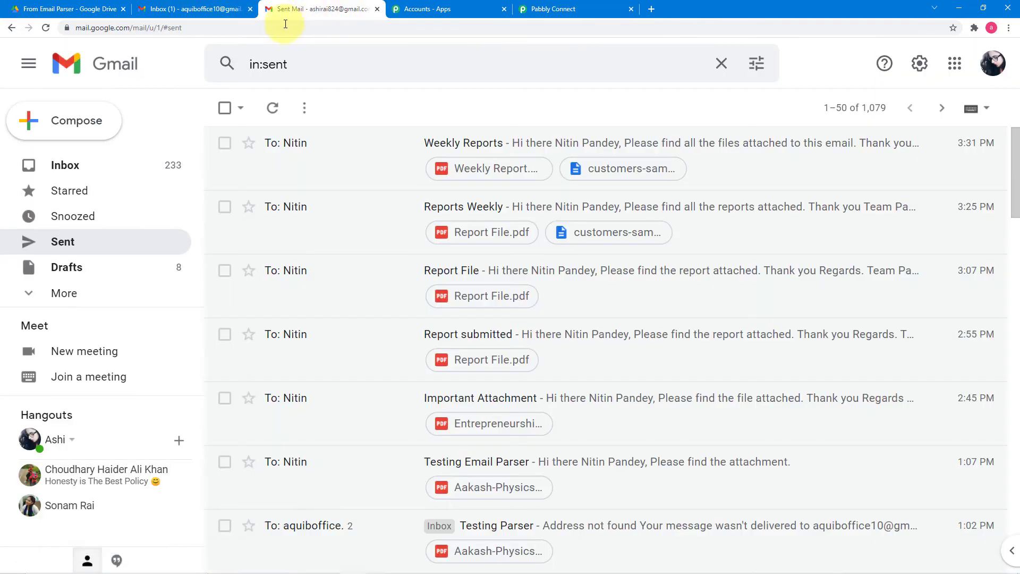
{"action": "left_click", "coordinate": [223, 9]}
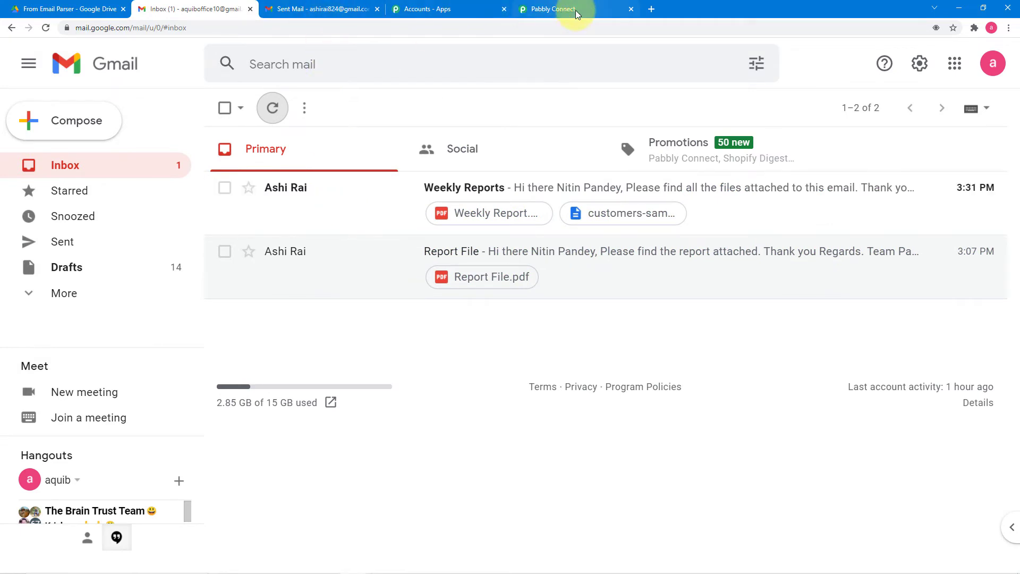
{"action": "left_click", "coordinate": [557, 12]}
{"action": "scroll", "coordinate": [504, 213], "scroll_direction": "up", "scroll_amount": 5}
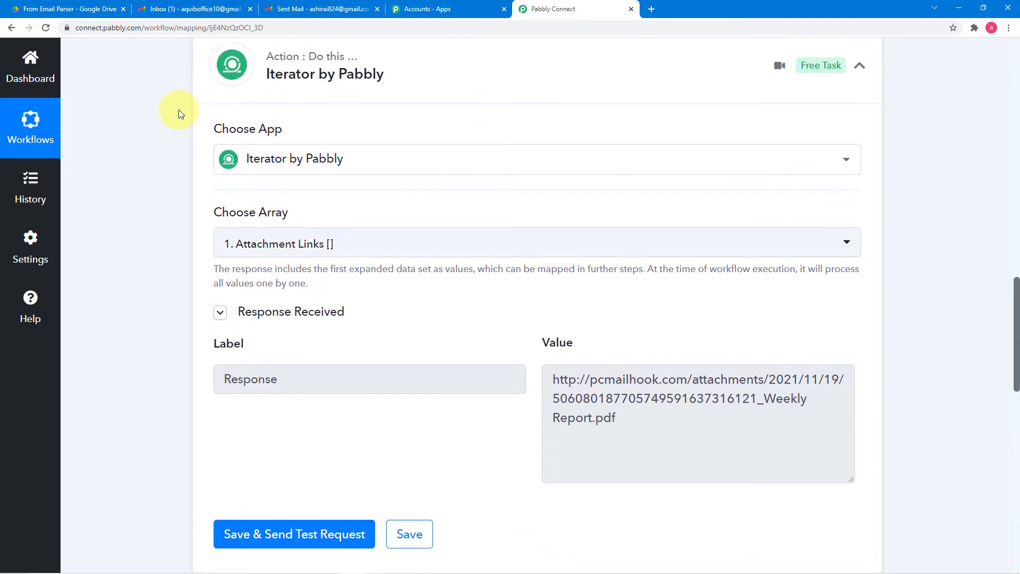
{"action": "scroll", "coordinate": [179, 110], "scroll_direction": "up", "scroll_amount": 1}
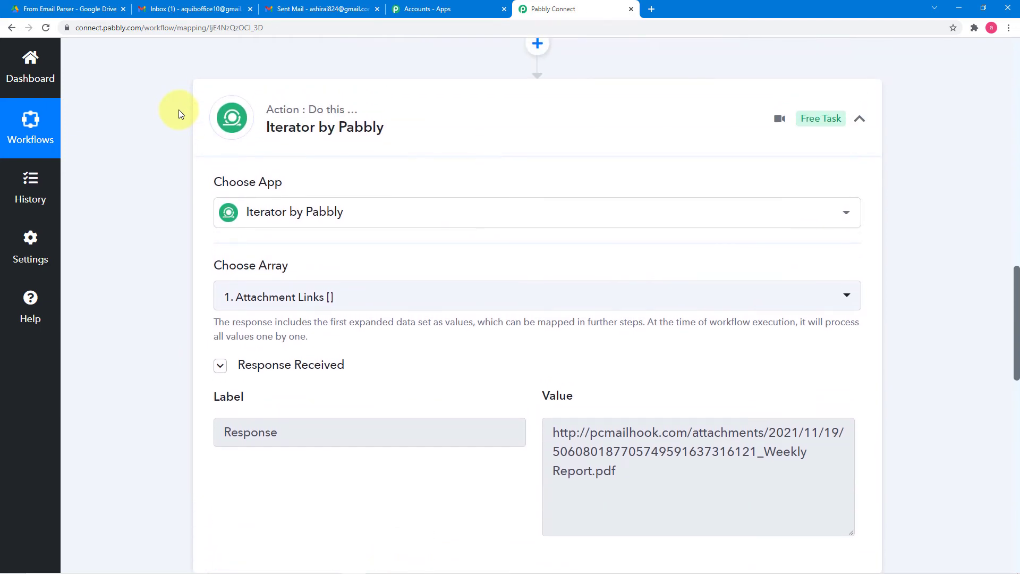
{"action": "scroll", "coordinate": [179, 110], "scroll_direction": "up", "scroll_amount": 2}
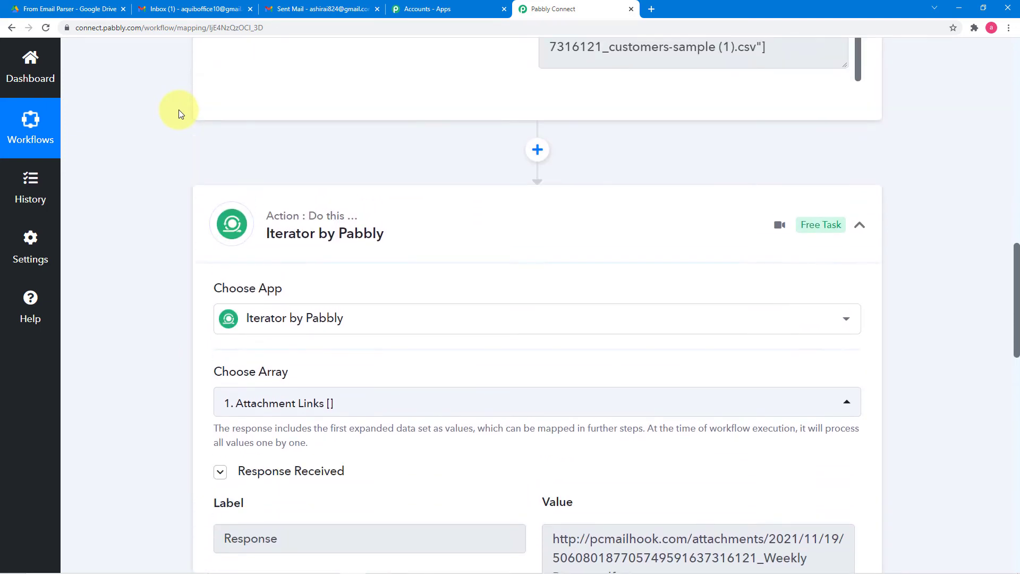
{"action": "scroll", "coordinate": [178, 110], "scroll_direction": "up", "scroll_amount": 3}
{"action": "scroll", "coordinate": [179, 109], "scroll_direction": "up", "scroll_amount": 6}
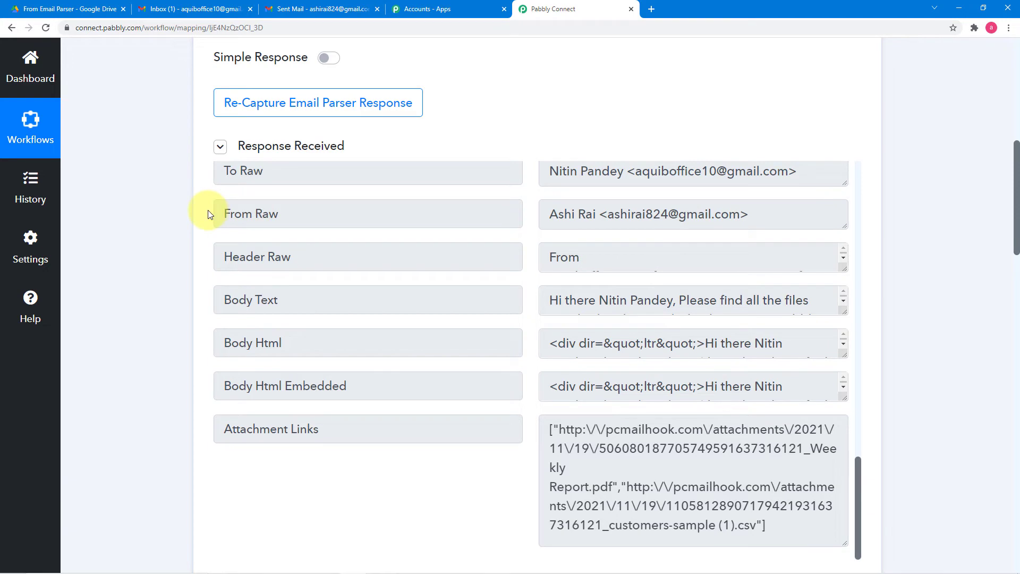
{"action": "scroll", "coordinate": [161, 223], "scroll_direction": "down", "scroll_amount": 8}
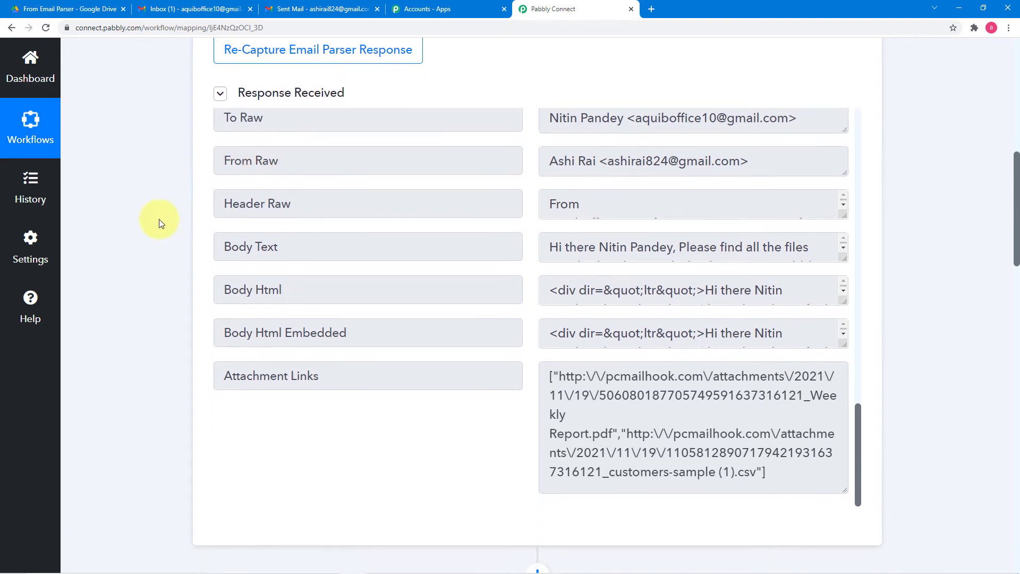
Set the new action to Text Formatter by Pabbly with the Text (Basic Formatting) event and connect it
{"action": "scroll", "coordinate": [159, 219], "scroll_direction": "down", "scroll_amount": 15}
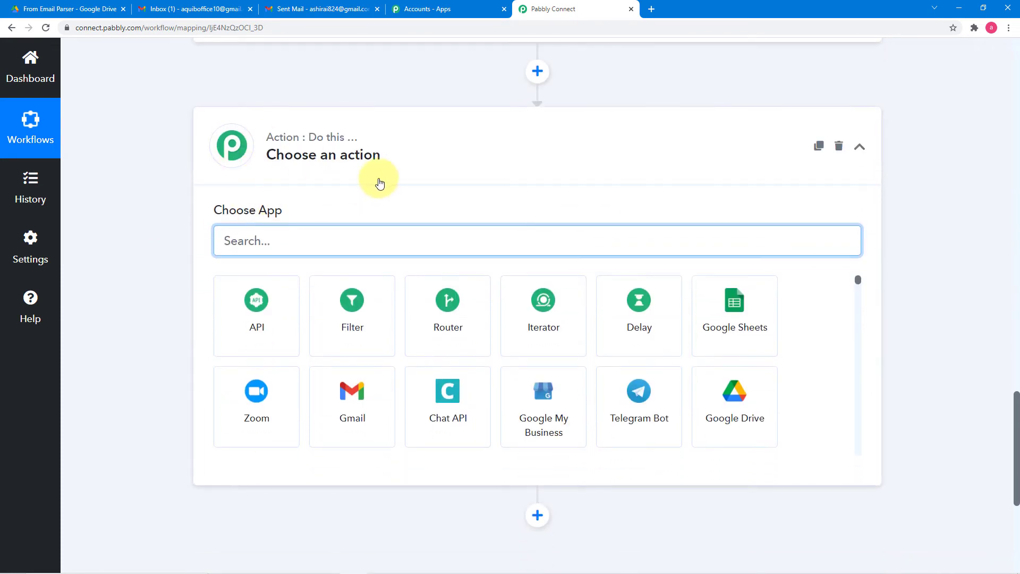
{"action": "scroll", "coordinate": [382, 182], "scroll_direction": "down", "scroll_amount": 2}
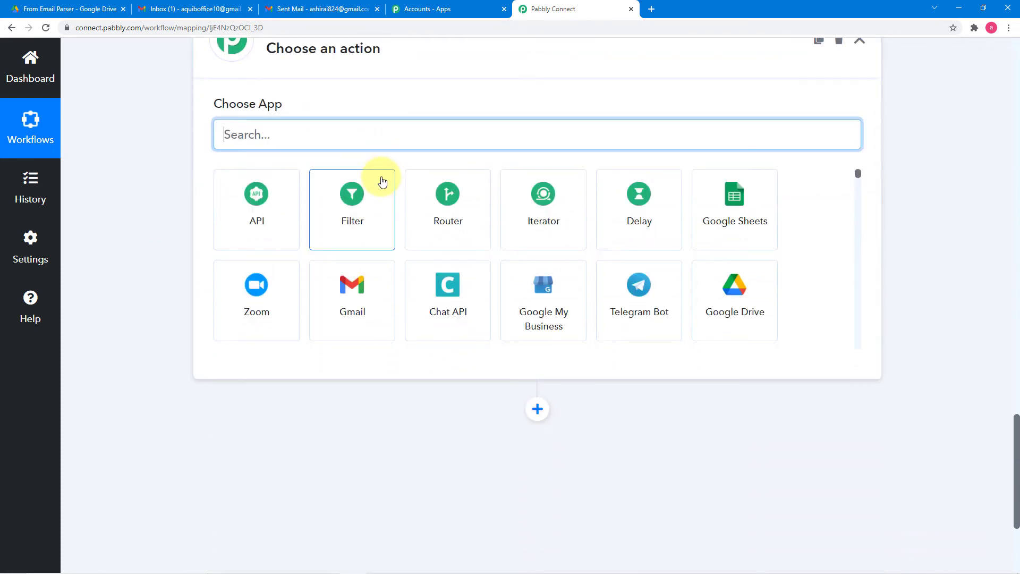
{"action": "type", "text": "tr"}
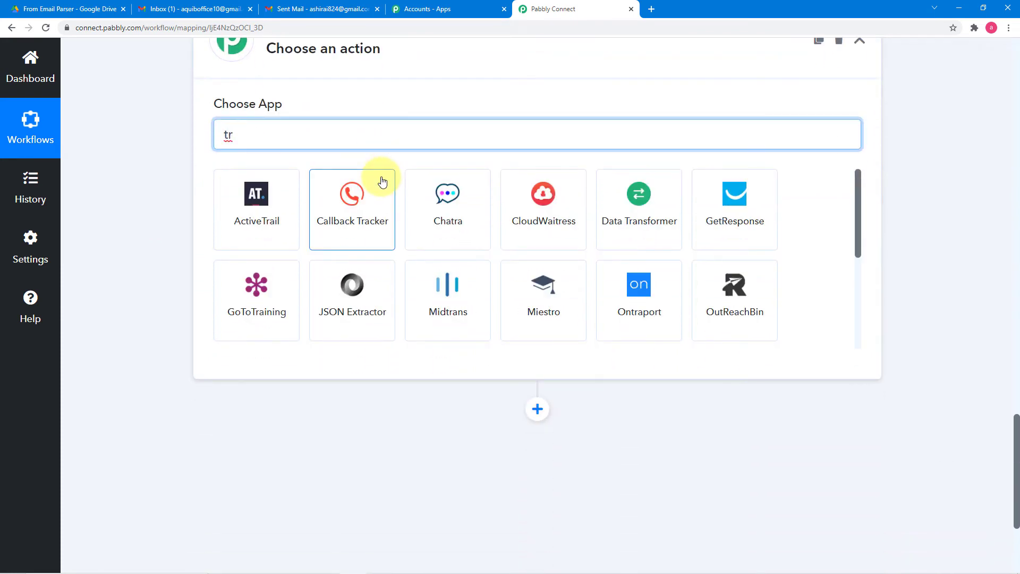
{"action": "key", "text": "BackSpace"}
{"action": "type", "text": "ex"}
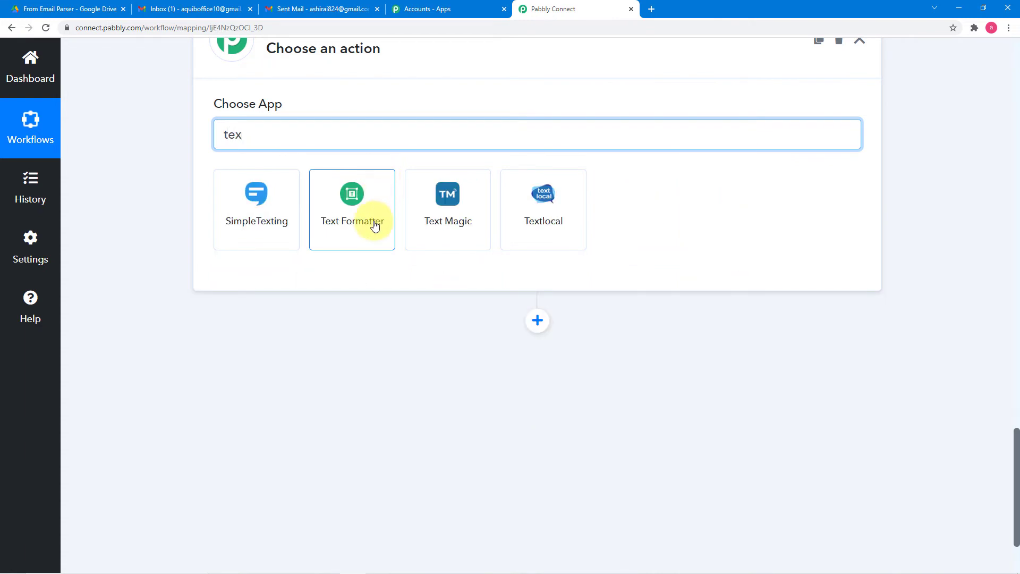
{"action": "left_click", "coordinate": [370, 220]}
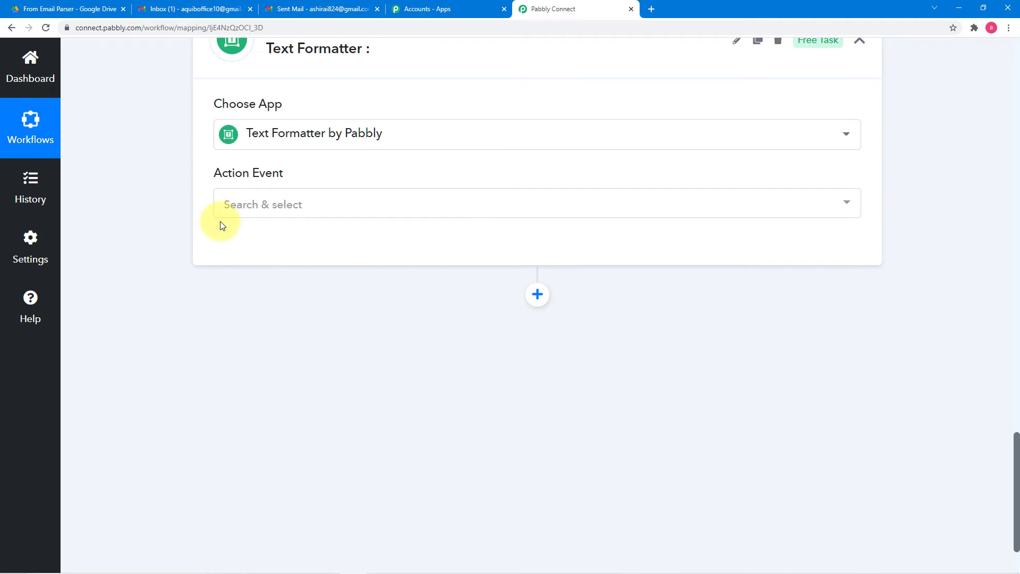
{"action": "left_click", "coordinate": [286, 207]}
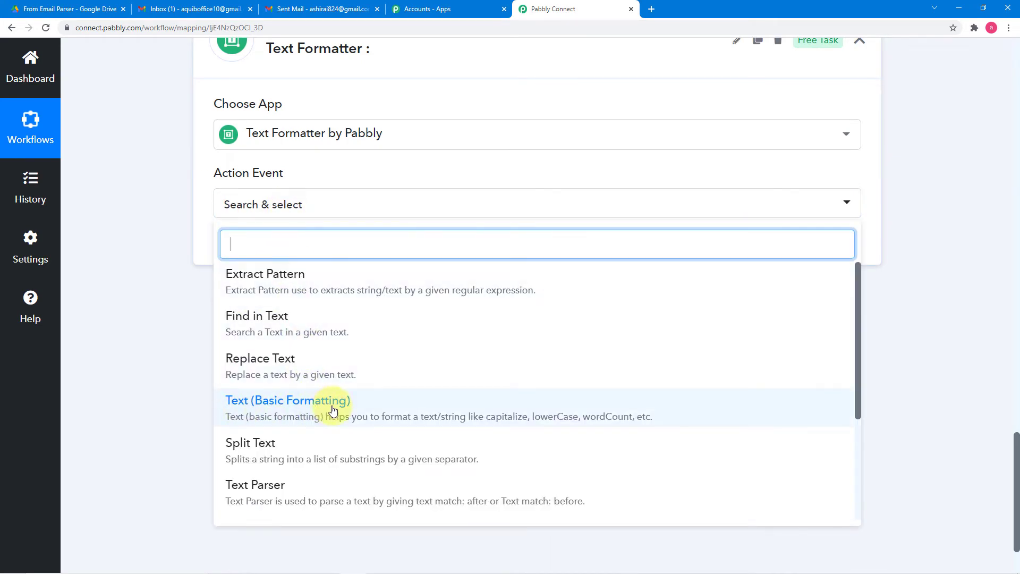
{"action": "left_click", "coordinate": [310, 410]}
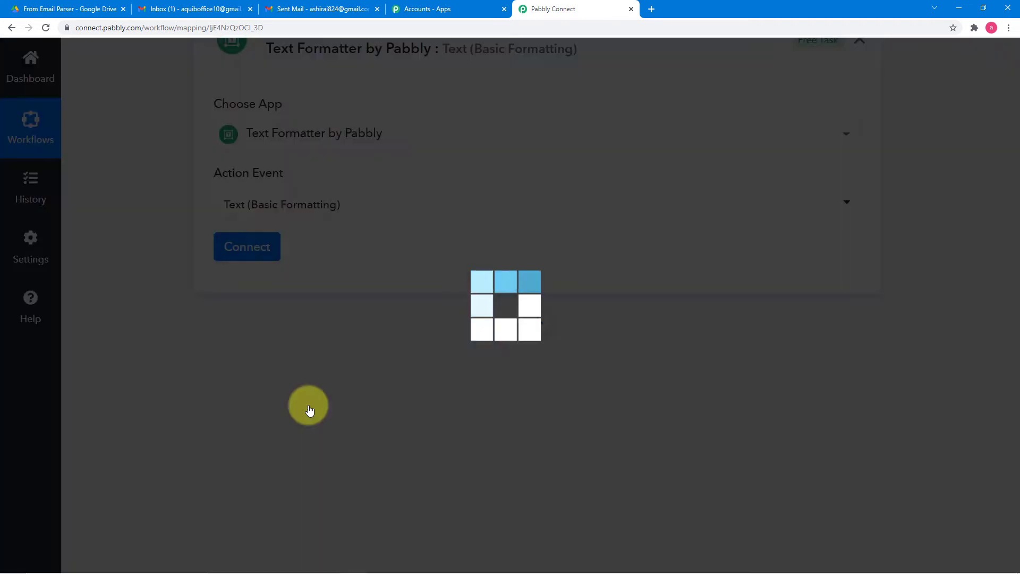
{"action": "left_click", "coordinate": [240, 256]}
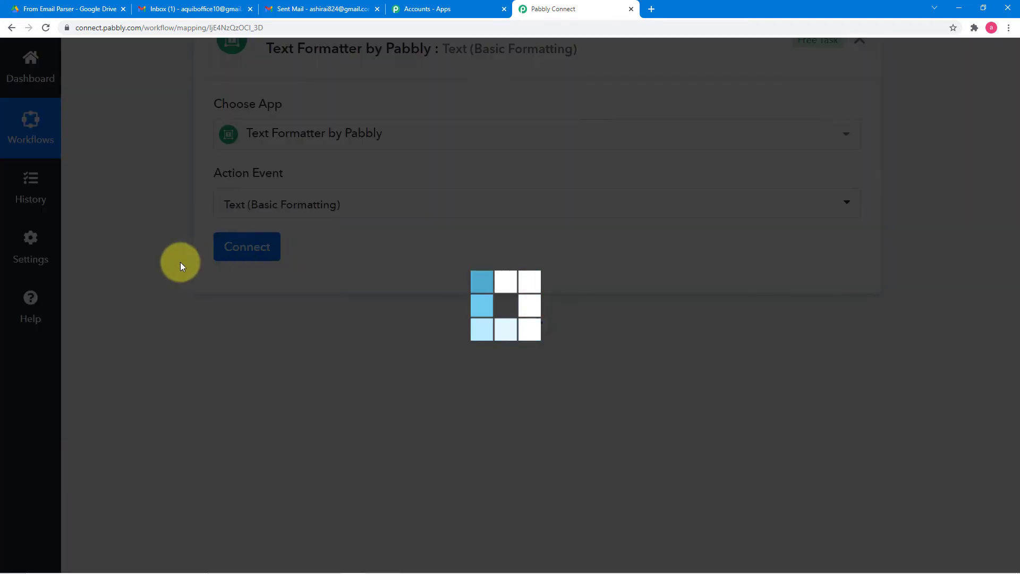
Review the Text Formatter's required fields and the sender details in the Email Parser trigger's received response
{"action": "scroll", "coordinate": [181, 263], "scroll_direction": "down", "scroll_amount": 1}
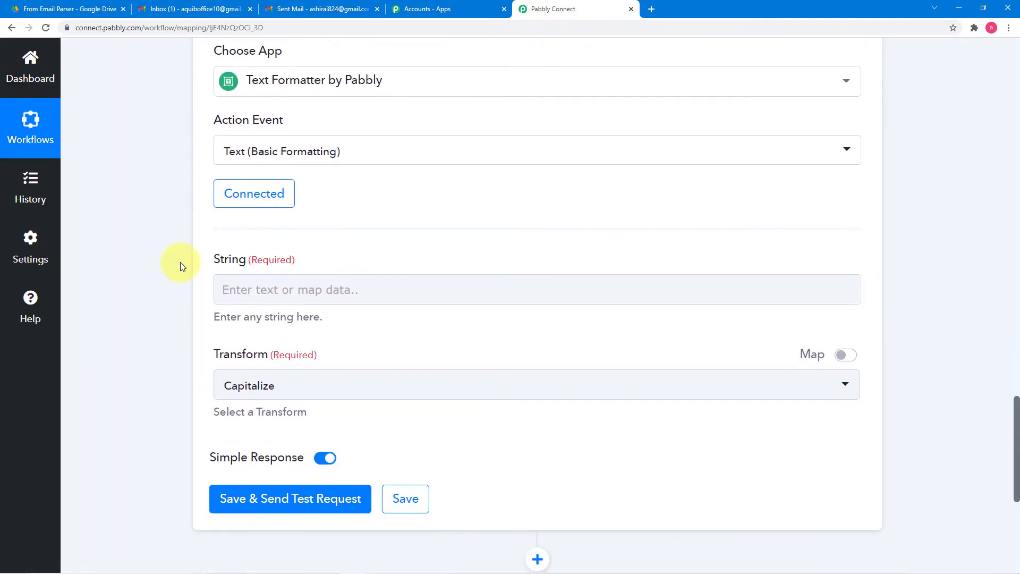
{"action": "scroll", "coordinate": [181, 262], "scroll_direction": "down", "scroll_amount": 2}
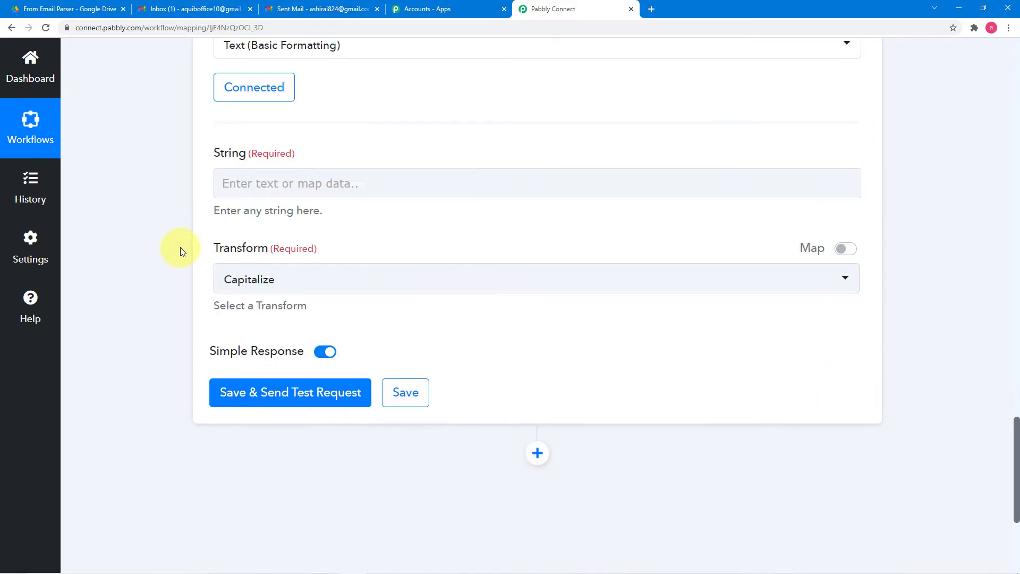
{"action": "scroll", "coordinate": [340, 224], "scroll_direction": "up", "scroll_amount": 10}
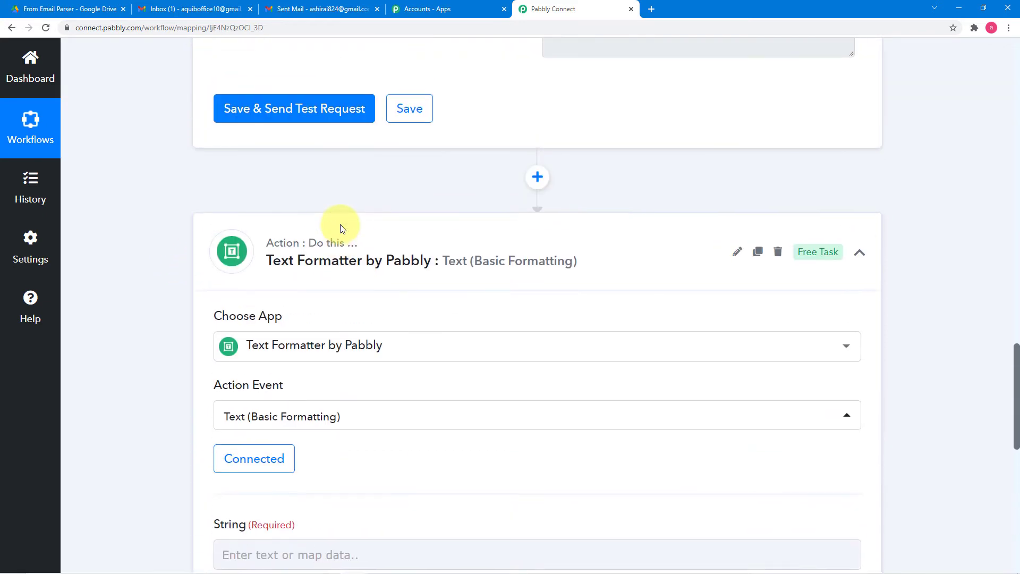
{"action": "scroll", "coordinate": [417, 254], "scroll_direction": "up", "scroll_amount": 10}
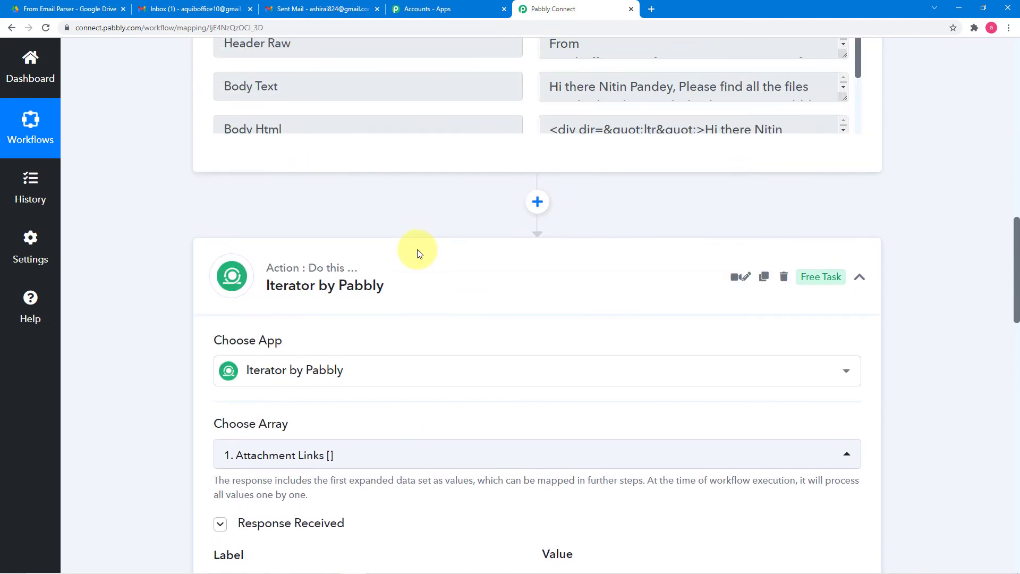
{"action": "scroll", "coordinate": [404, 258], "scroll_direction": "up", "scroll_amount": 2}
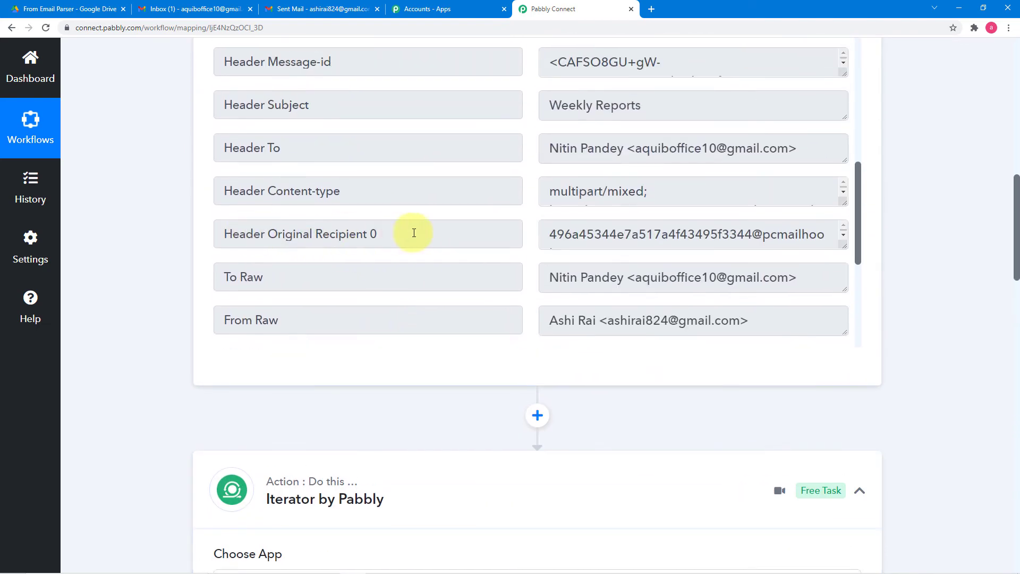
{"action": "scroll", "coordinate": [172, 205], "scroll_direction": "up", "scroll_amount": 3}
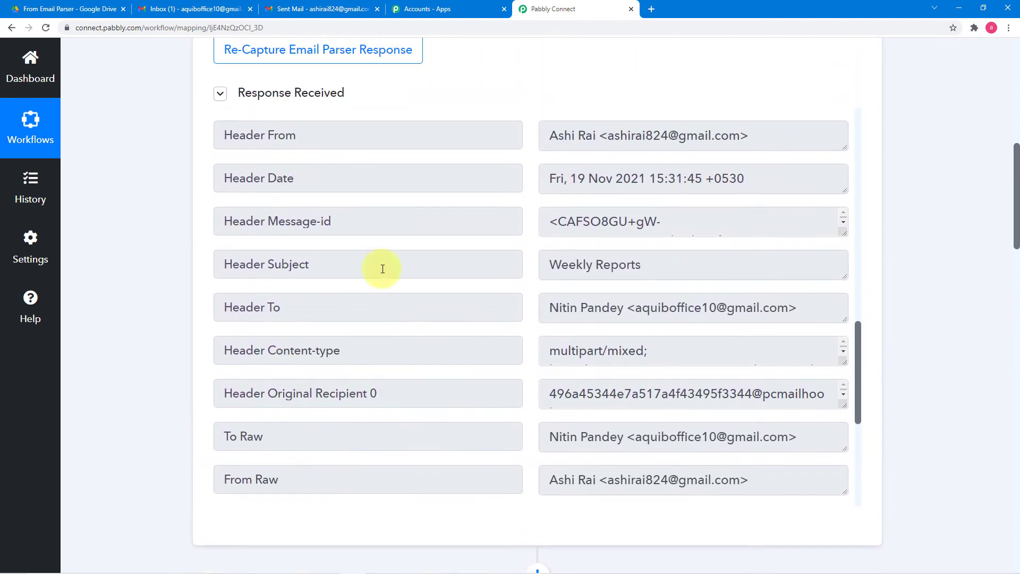
{"action": "scroll", "coordinate": [420, 269], "scroll_direction": "up", "scroll_amount": 1}
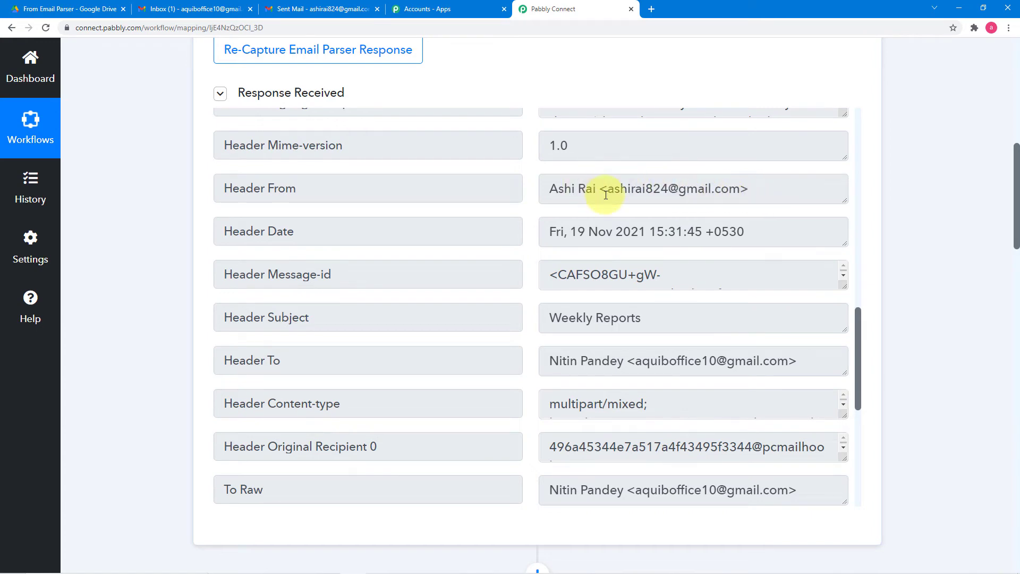
{"action": "scroll", "coordinate": [141, 213], "scroll_direction": "down", "scroll_amount": 9}
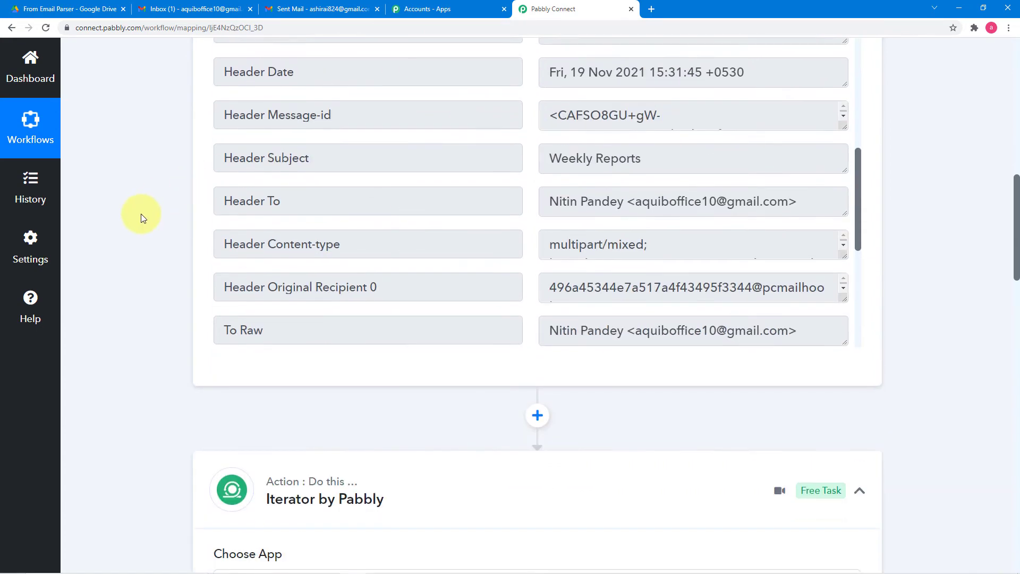
{"action": "scroll", "coordinate": [142, 213], "scroll_direction": "down", "scroll_amount": 16}
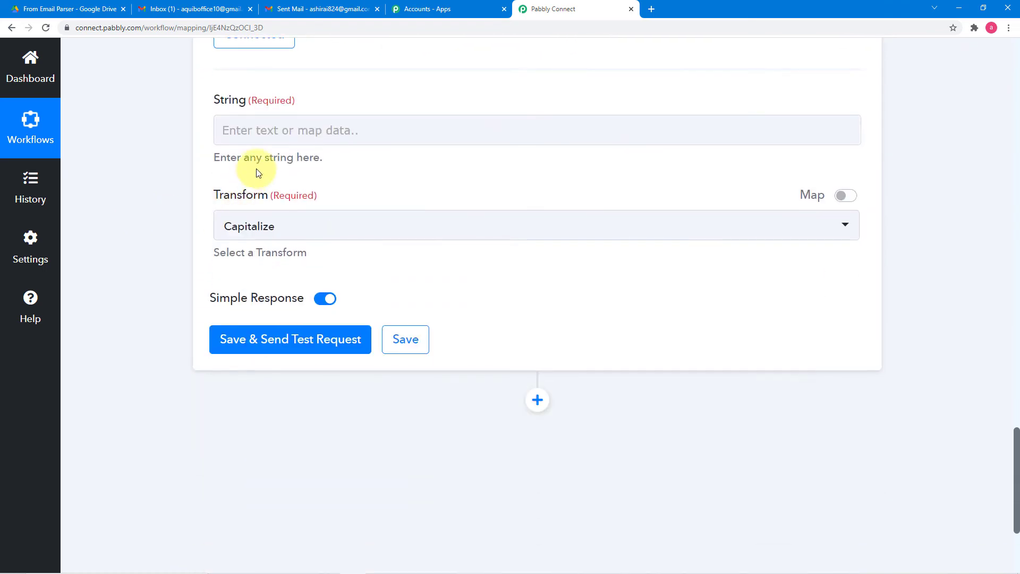
Map the Email Parser's "1. From Raw" value into the Text Formatter's String field
{"action": "left_click", "coordinate": [270, 136]}
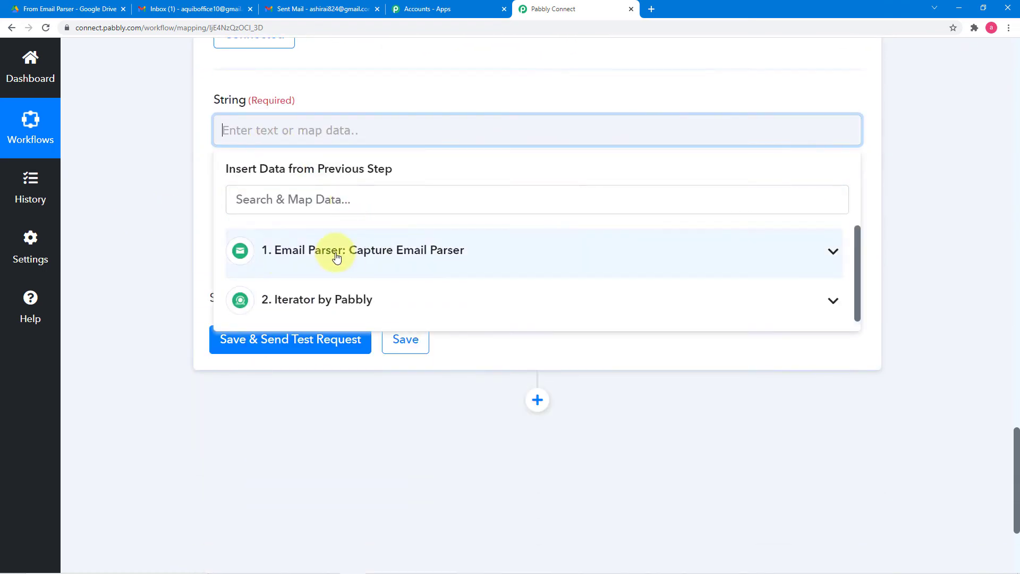
{"action": "left_click", "coordinate": [386, 259]}
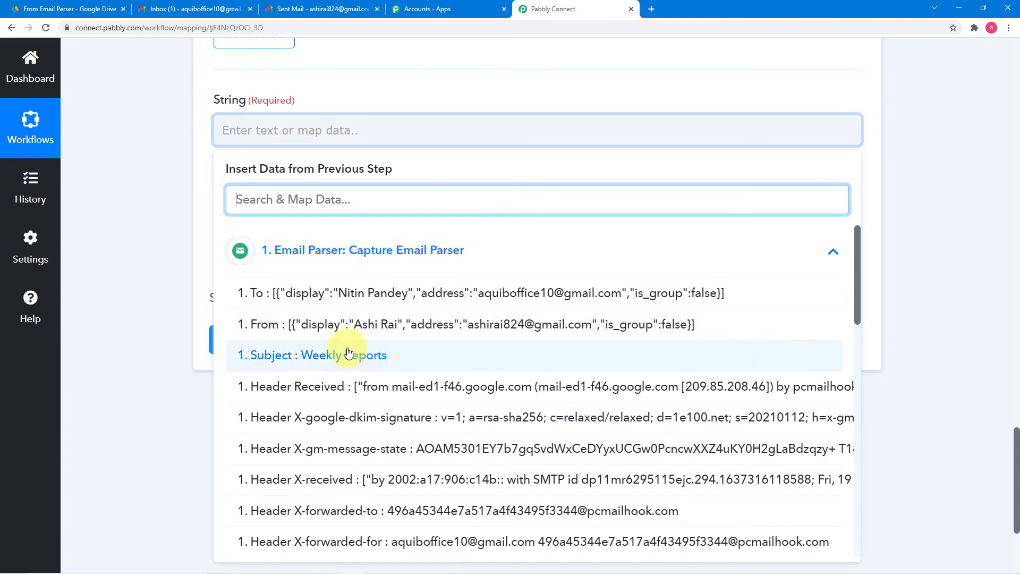
{"action": "scroll", "coordinate": [330, 378], "scroll_direction": "down", "scroll_amount": 4}
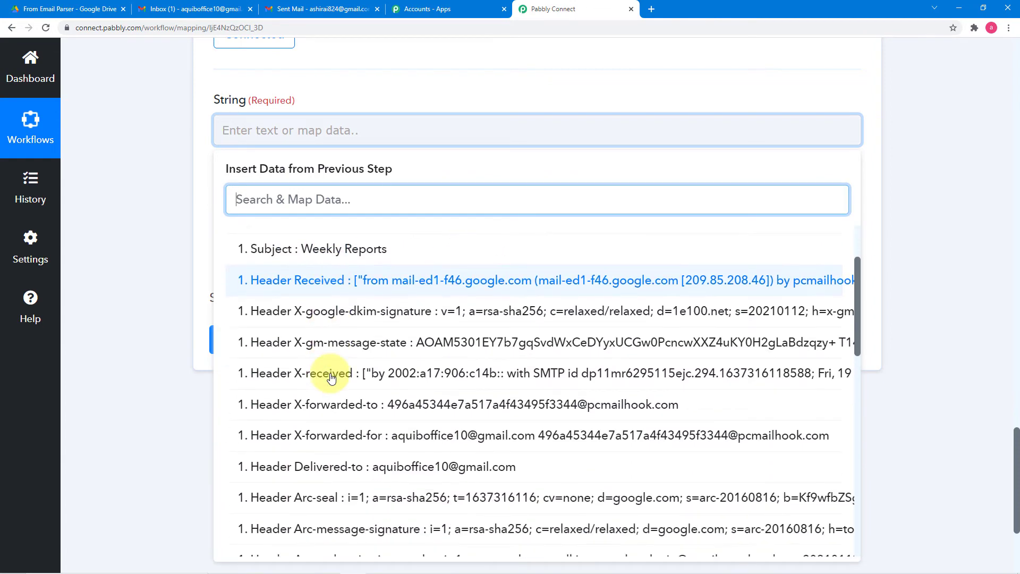
{"action": "scroll", "coordinate": [331, 379], "scroll_direction": "down", "scroll_amount": 6}
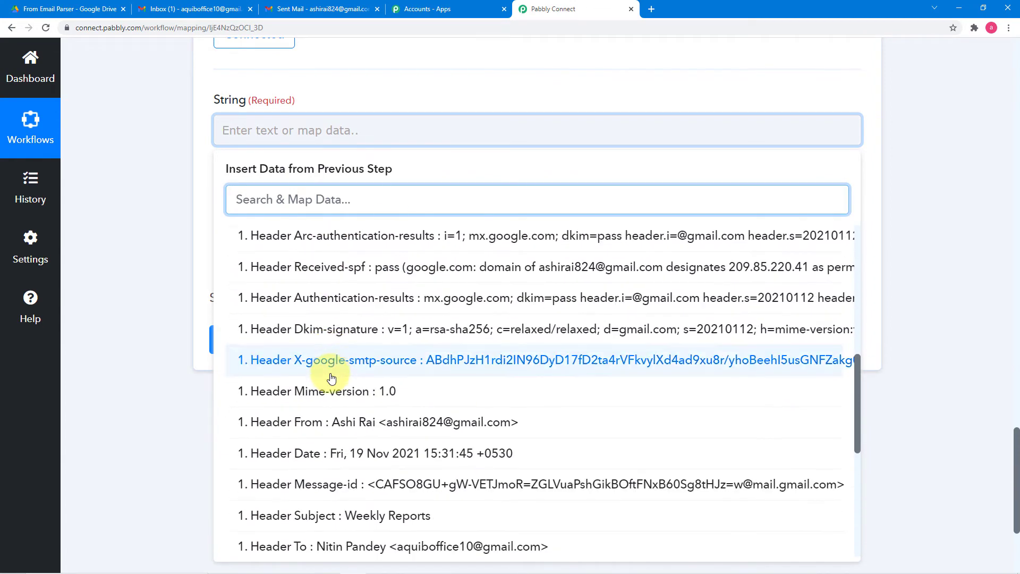
{"action": "scroll", "coordinate": [330, 379], "scroll_direction": "down", "scroll_amount": 4}
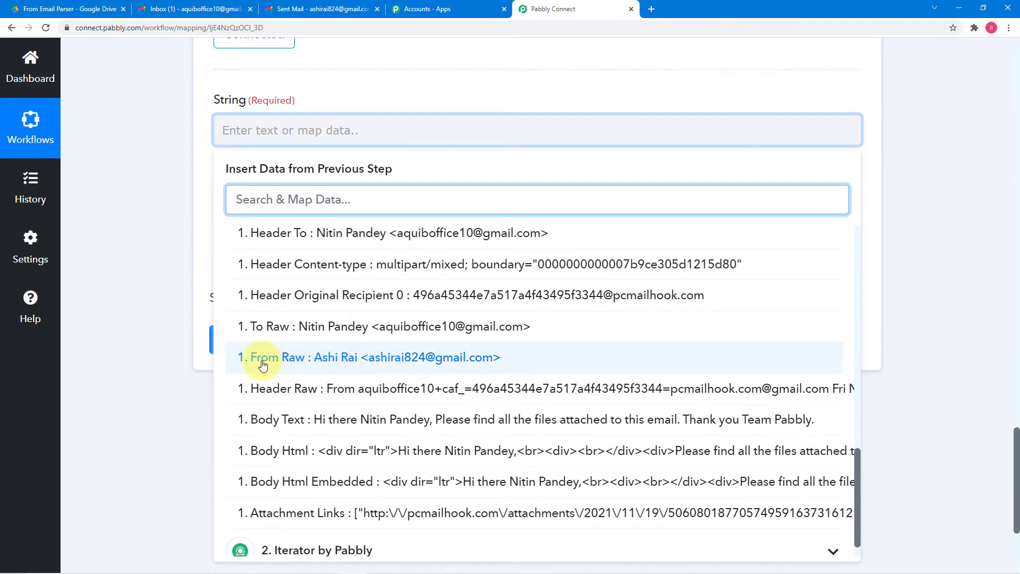
{"action": "left_click", "coordinate": [334, 360]}
{"action": "left_click", "coordinate": [177, 235]}
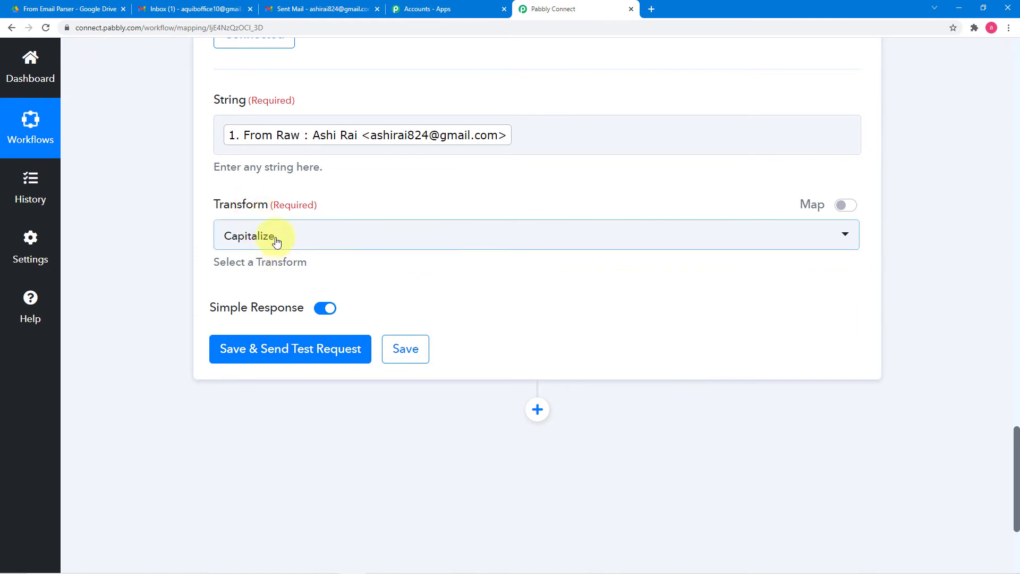
Set the Text Formatter's transform to Extract Email Address and save the step with a test request
{"action": "left_click", "coordinate": [304, 245]}
{"action": "scroll", "coordinate": [312, 359], "scroll_direction": "down", "scroll_amount": 3}
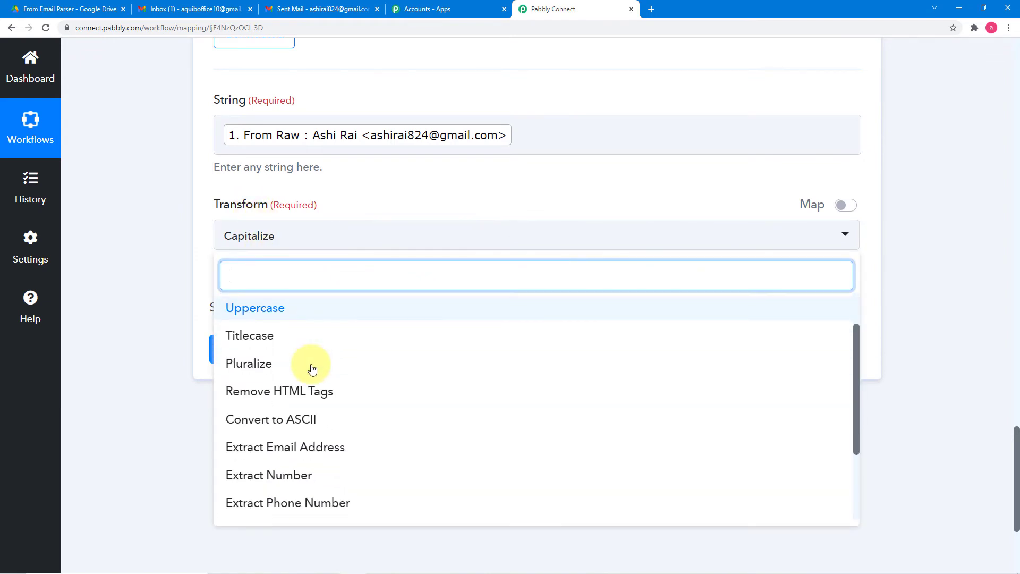
{"action": "scroll", "coordinate": [312, 382], "scroll_direction": "down", "scroll_amount": 4}
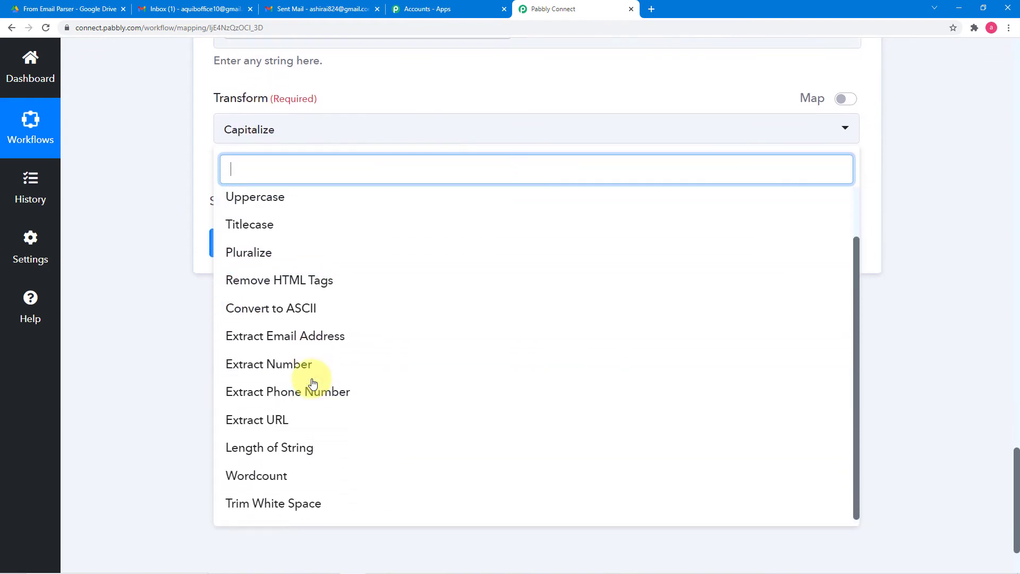
{"action": "left_click", "coordinate": [316, 340]}
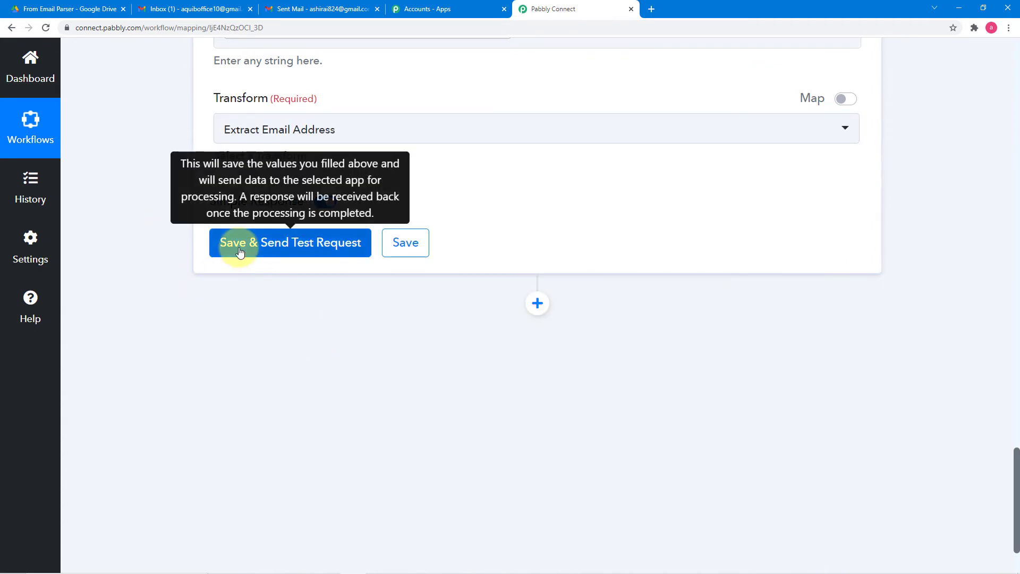
{"action": "left_click", "coordinate": [238, 244]}
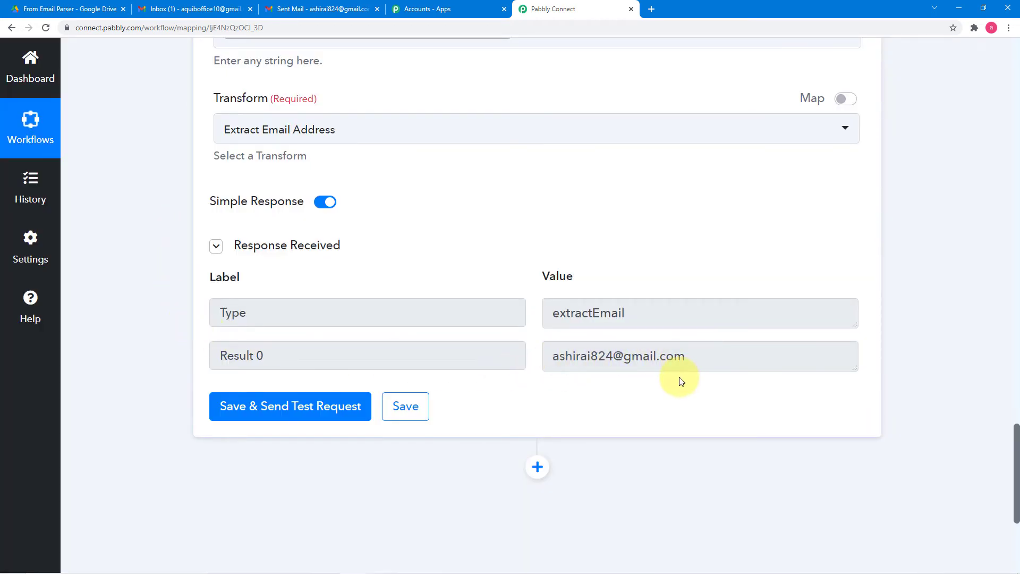
Add a Filter by Pabbly action step after the Text Formatter
{"action": "scroll", "coordinate": [679, 380], "scroll_direction": "down", "scroll_amount": 4}
{"action": "left_click", "coordinate": [537, 253]}
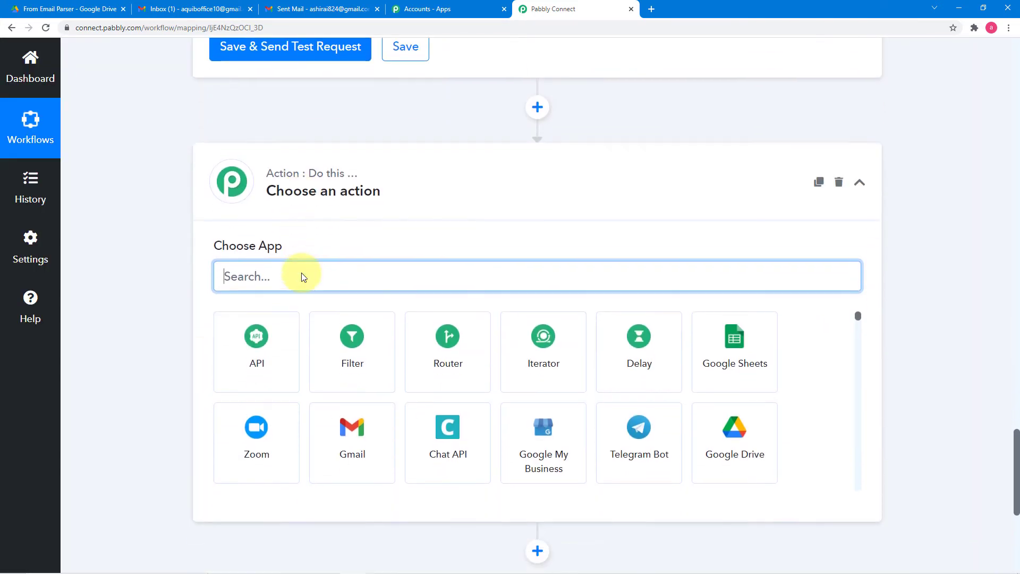
{"action": "type", "text": "fil"}
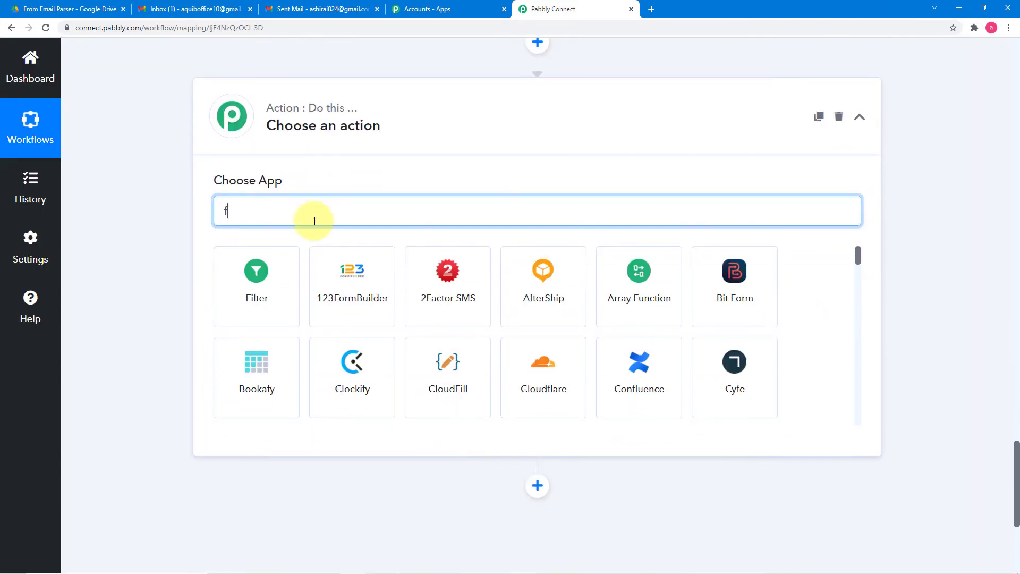
{"action": "left_click", "coordinate": [278, 292]}
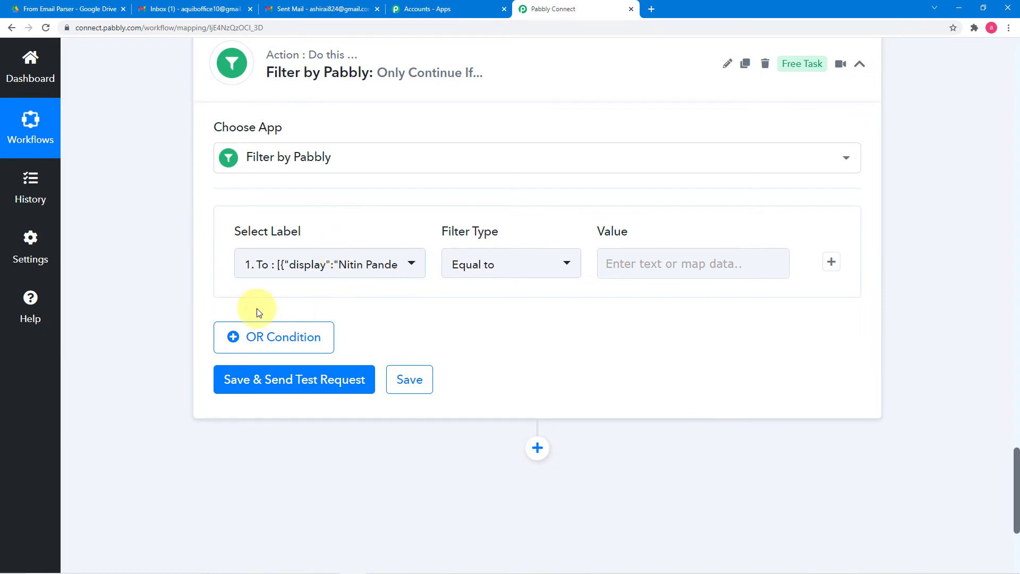
Set the filter condition's label to the Text Formatter's "3. Result 0" value
{"action": "scroll", "coordinate": [154, 273], "scroll_direction": "up", "scroll_amount": 7}
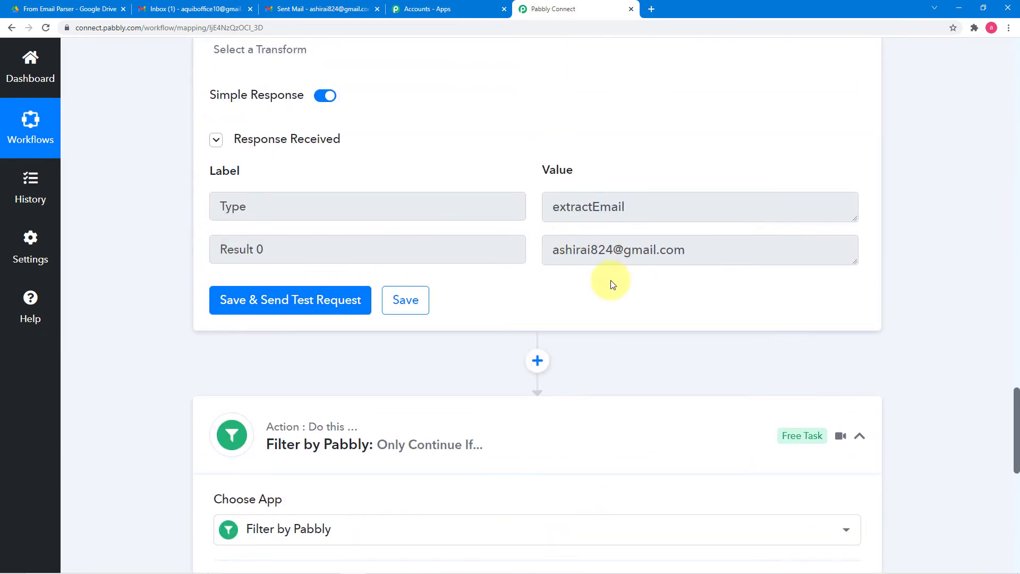
{"action": "scroll", "coordinate": [612, 285], "scroll_direction": "down", "scroll_amount": 8}
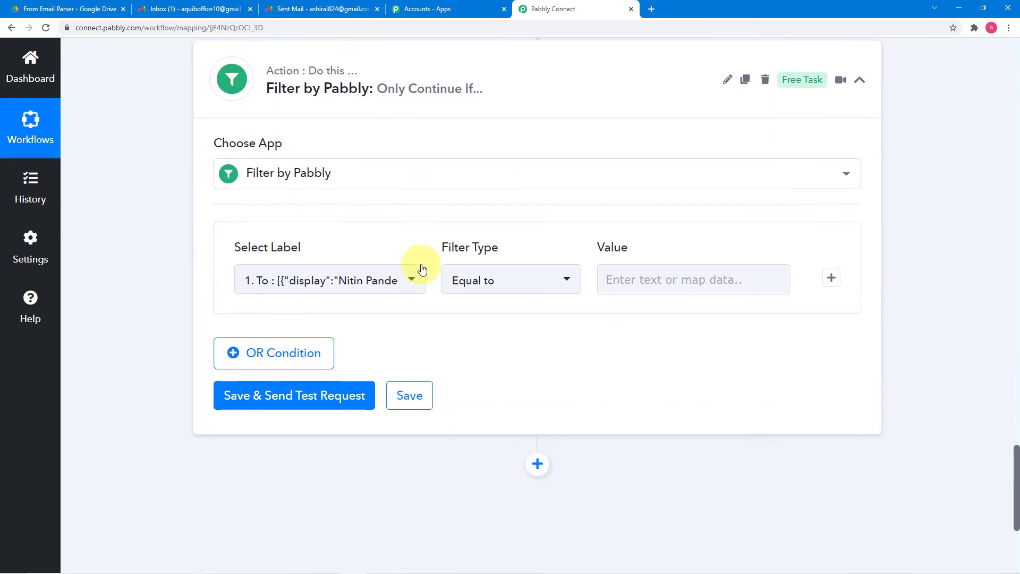
{"action": "left_click", "coordinate": [391, 226]}
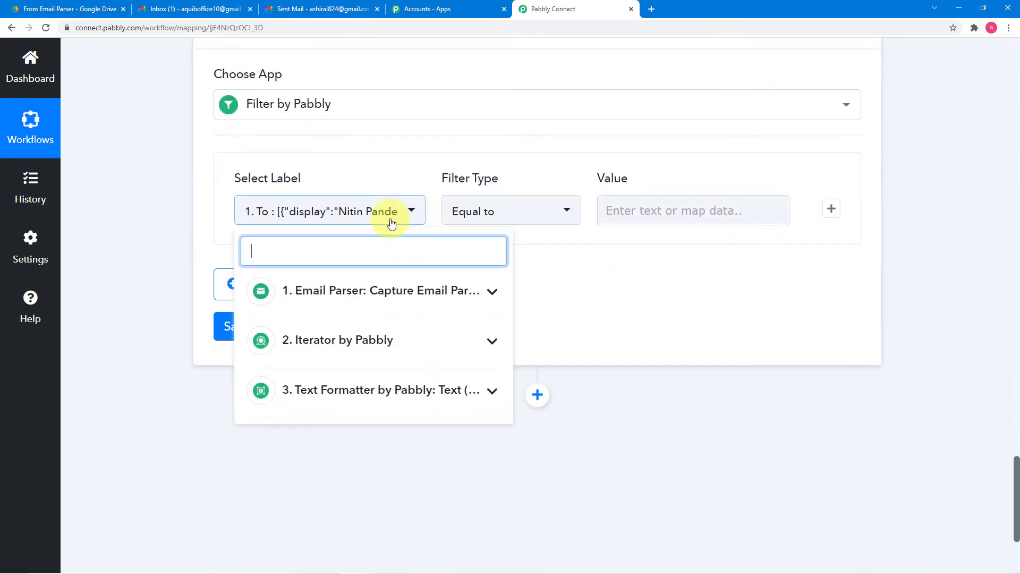
{"action": "left_click", "coordinate": [428, 391]}
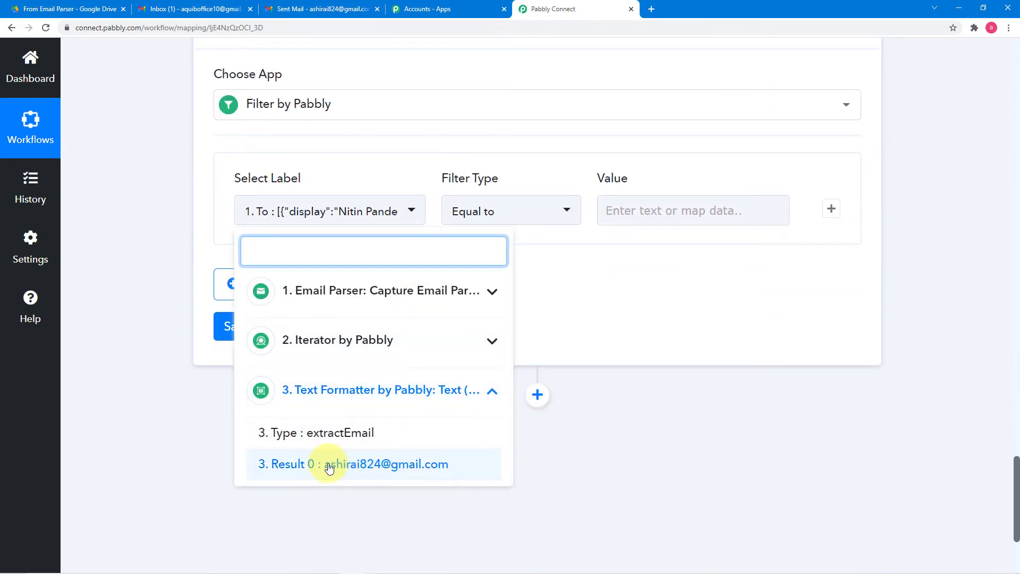
{"action": "left_click", "coordinate": [355, 465]}
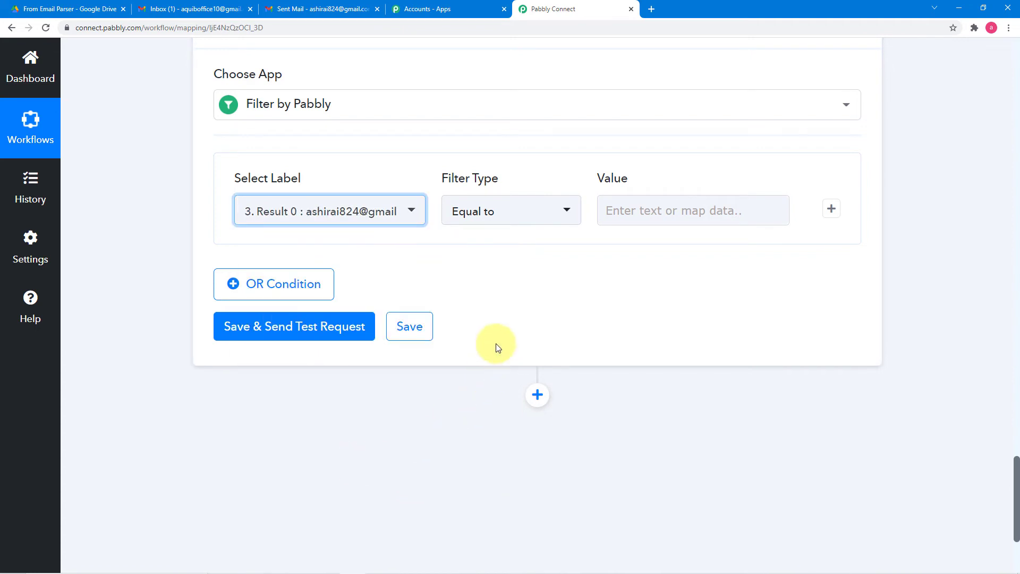
Set the filter type to Equal to and copy the extracted email address from the Text Formatter's Result 0
{"action": "left_click", "coordinate": [481, 220]}
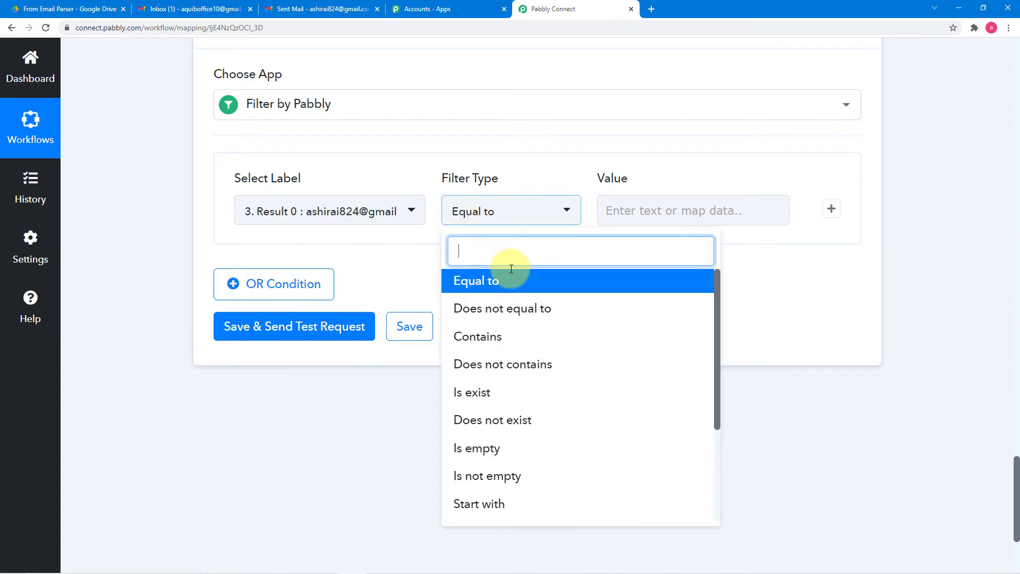
{"action": "left_click", "coordinate": [492, 292]}
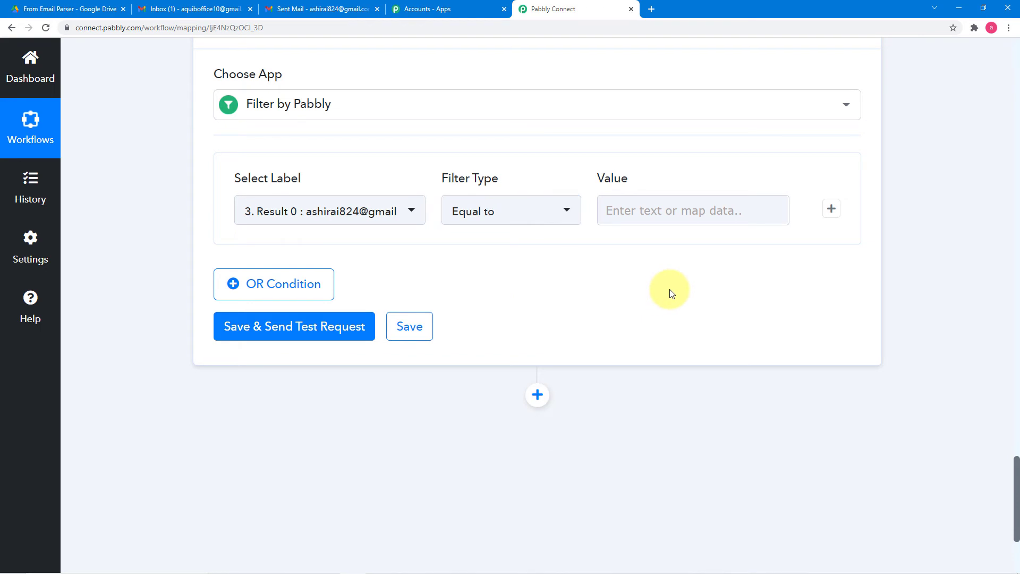
{"action": "scroll", "coordinate": [655, 275], "scroll_direction": "up", "scroll_amount": 7}
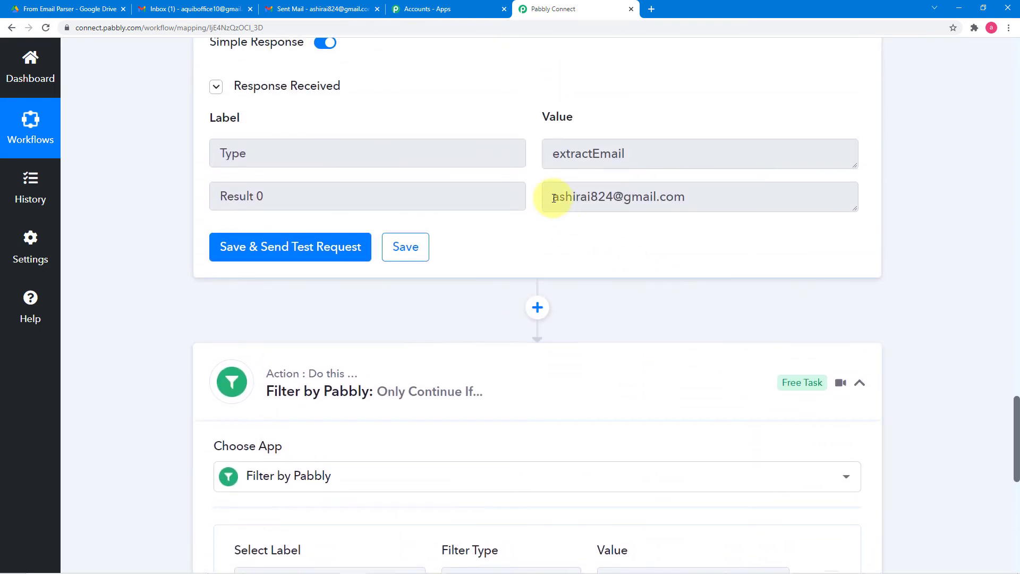
{"action": "left_click_drag", "start_coordinate": [553, 198], "coordinate": [676, 199]}
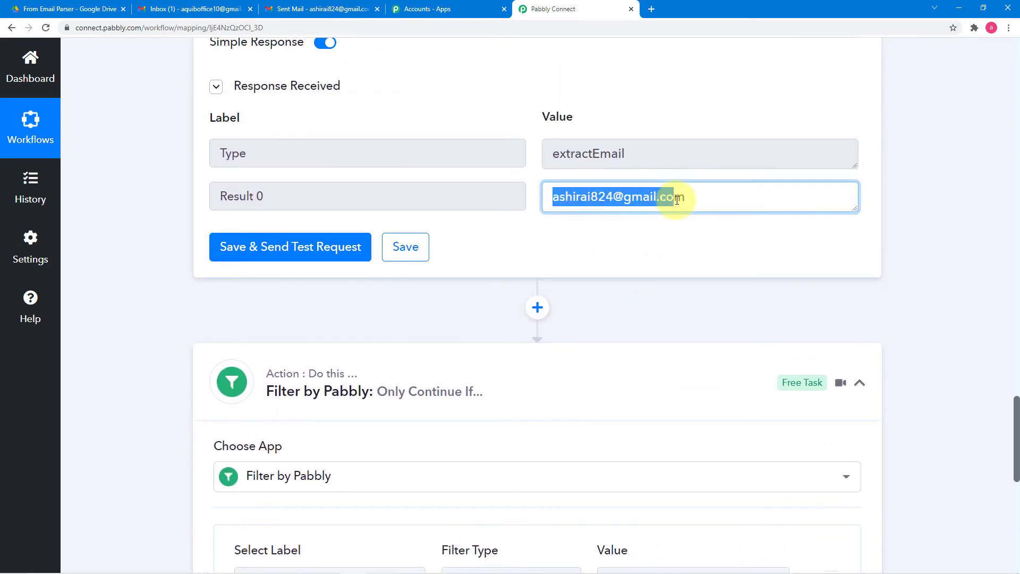
{"action": "right_click", "coordinate": [681, 200]}
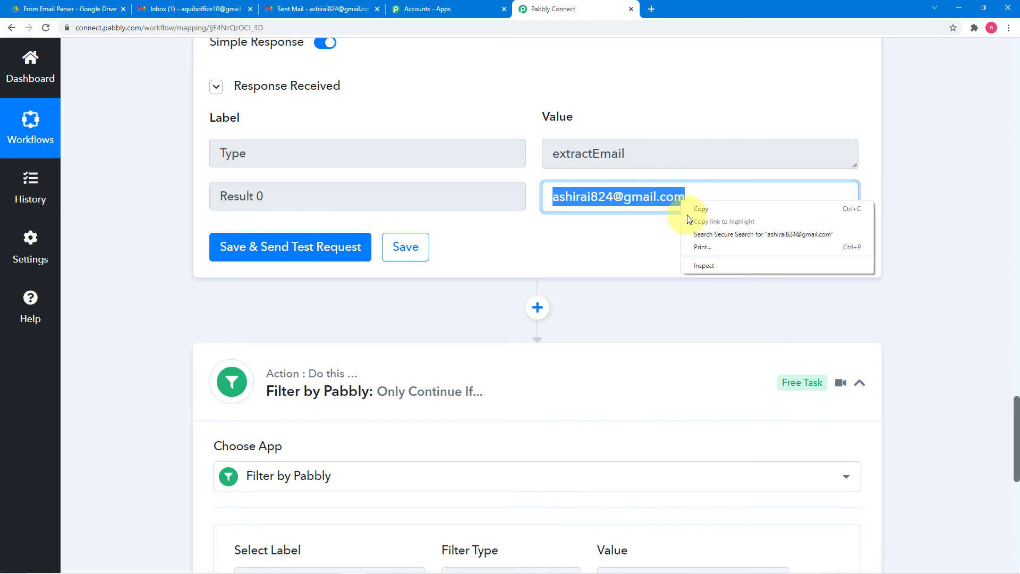
{"action": "left_click", "coordinate": [691, 206]}
Paste the copied sender email address as the filter condition's value and save the step with a test request
{"action": "scroll", "coordinate": [587, 317], "scroll_direction": "down", "scroll_amount": 2}
{"action": "scroll", "coordinate": [587, 317], "scroll_direction": "down", "scroll_amount": 4}
{"action": "right_click", "coordinate": [611, 263]}
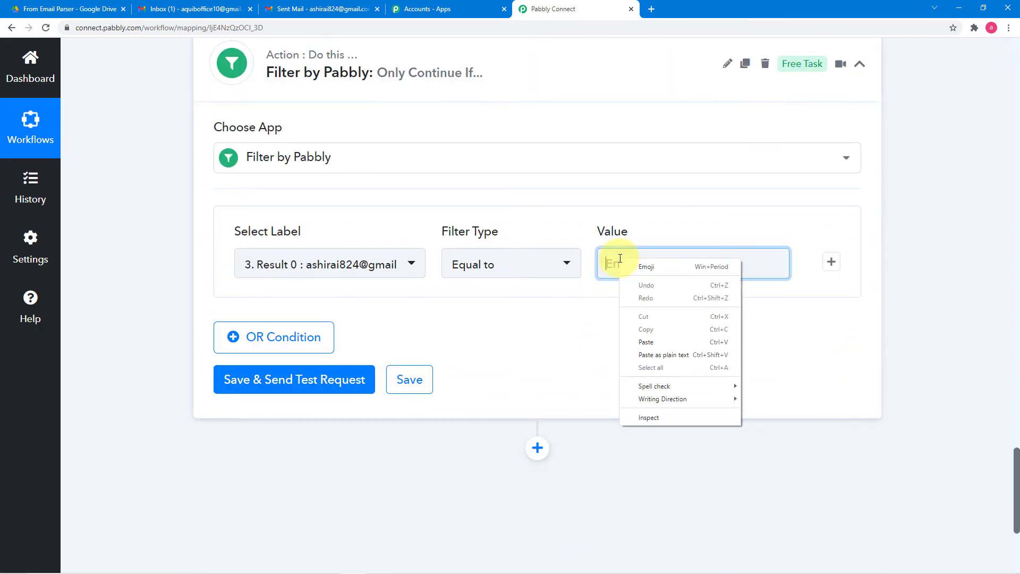
{"action": "left_click", "coordinate": [646, 342]}
{"action": "left_click", "coordinate": [588, 340]}
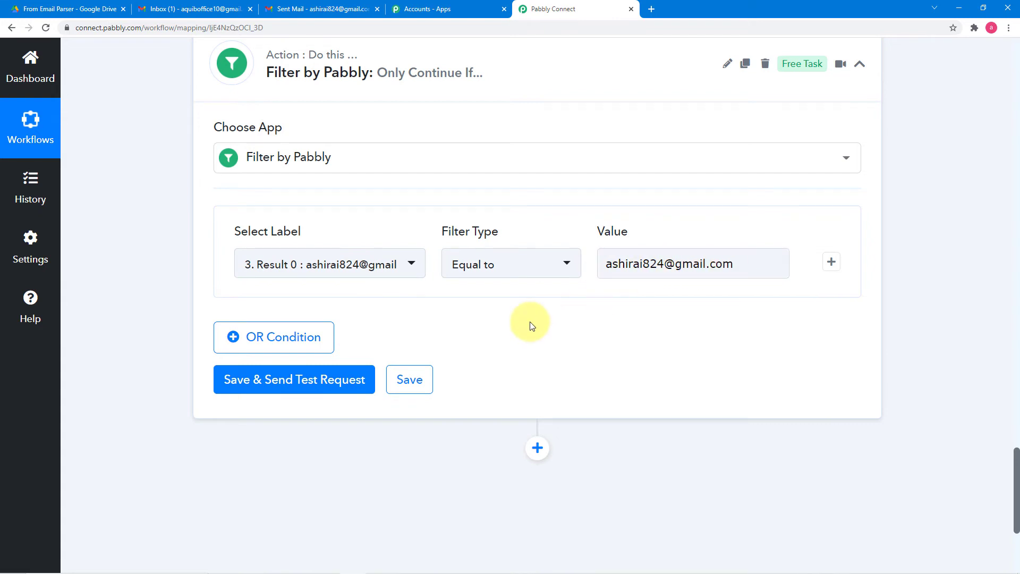
{"action": "left_click", "coordinate": [269, 383]}
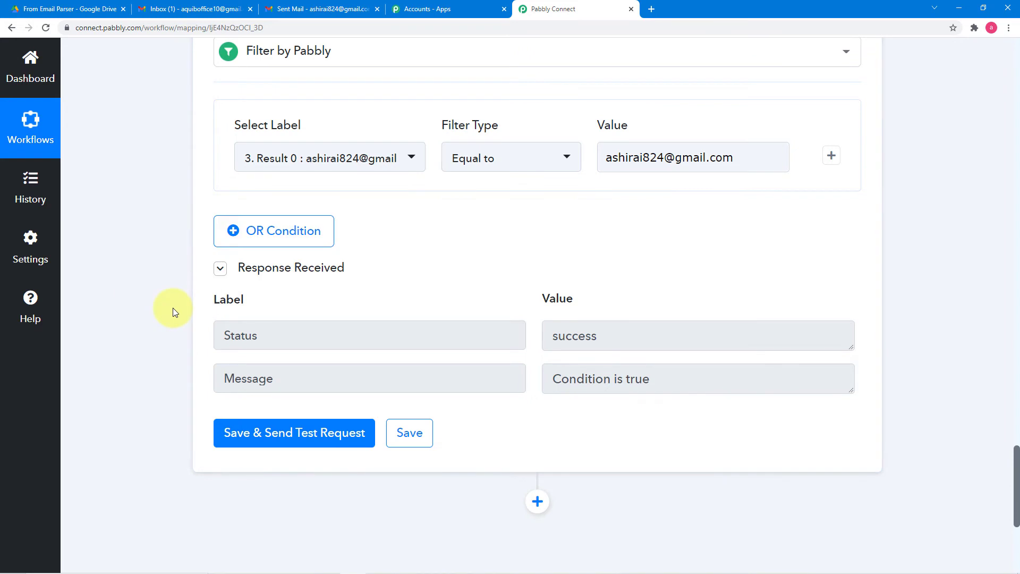
Add a Google Drive action step after the Filter by Pabbly step
{"action": "scroll", "coordinate": [173, 309], "scroll_direction": "down", "scroll_amount": 4}
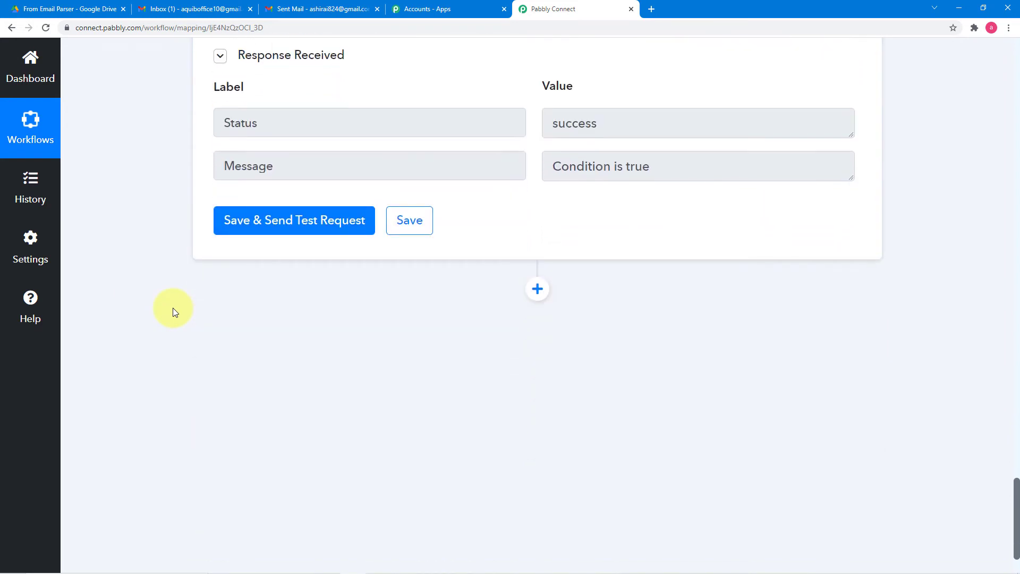
{"action": "scroll", "coordinate": [173, 309], "scroll_direction": "down", "scroll_amount": 2}
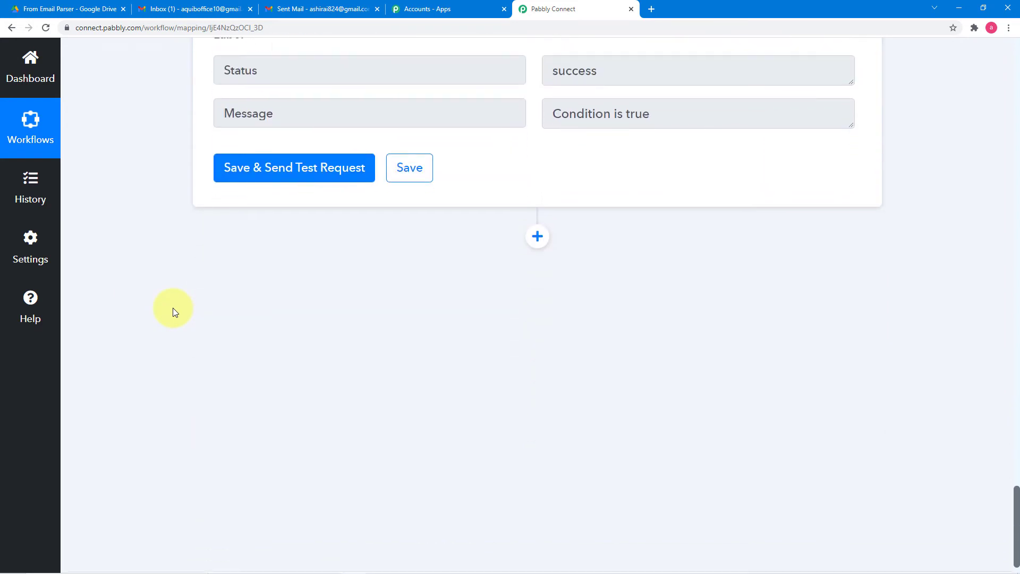
{"action": "left_click", "coordinate": [537, 204]}
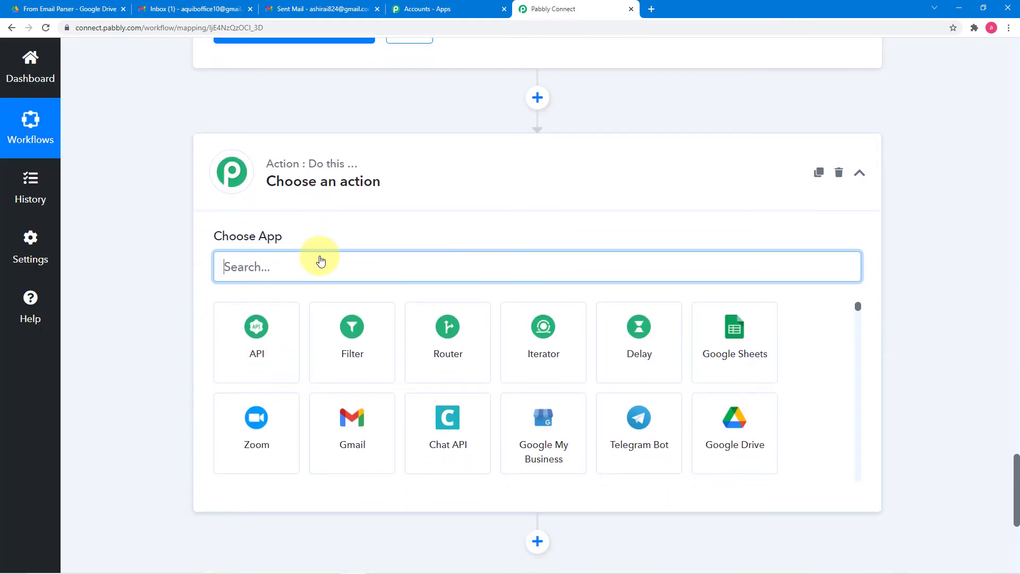
{"action": "type", "text": "go"}
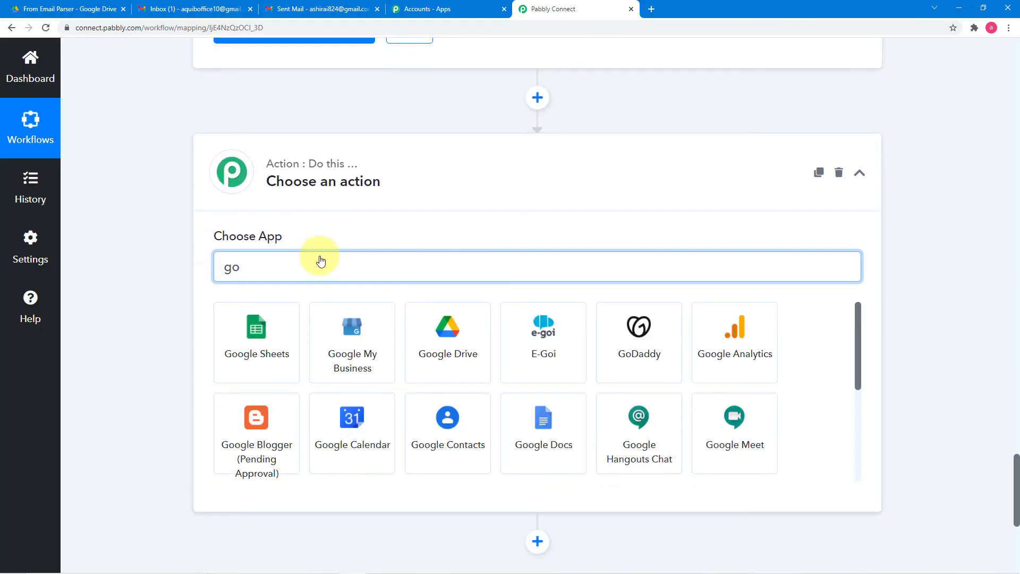
{"action": "type", "text": "o"}
{"action": "left_click", "coordinate": [446, 321]}
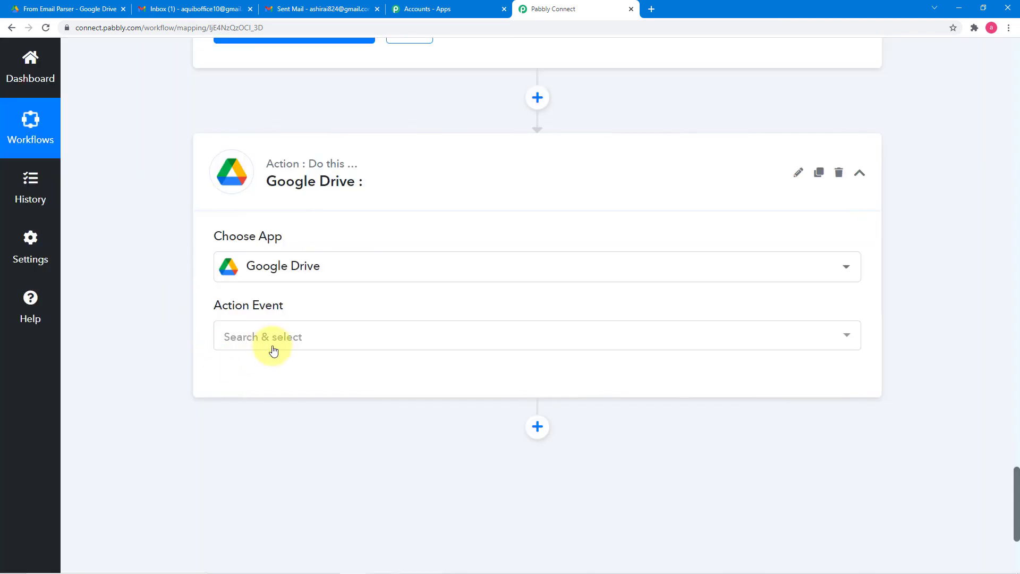
Set the Google Drive step's action event to Upload a File
{"action": "left_click", "coordinate": [276, 344]}
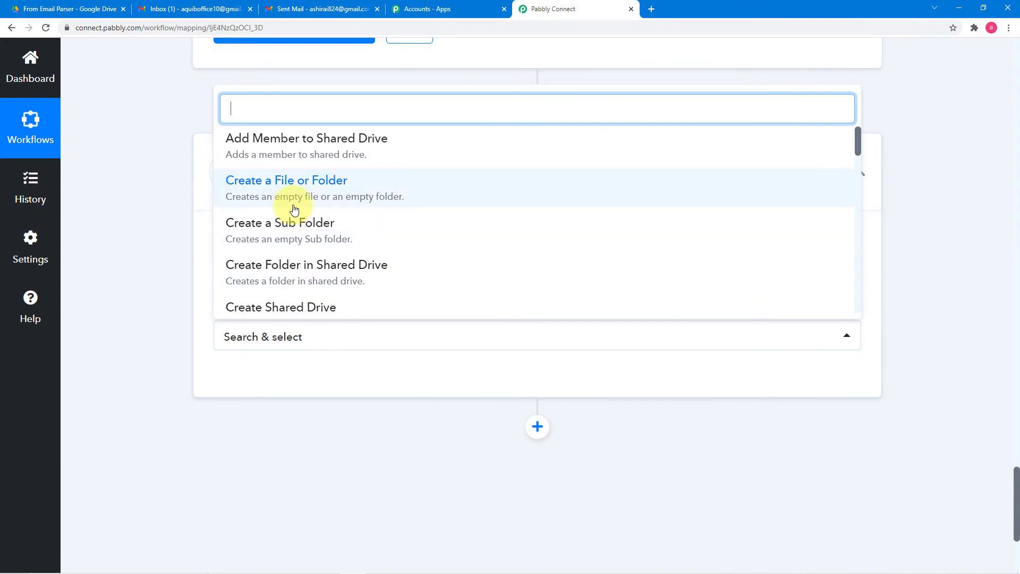
{"action": "scroll", "coordinate": [291, 206], "scroll_direction": "down", "scroll_amount": 2}
{"action": "scroll", "coordinate": [294, 209], "scroll_direction": "down", "scroll_amount": 6}
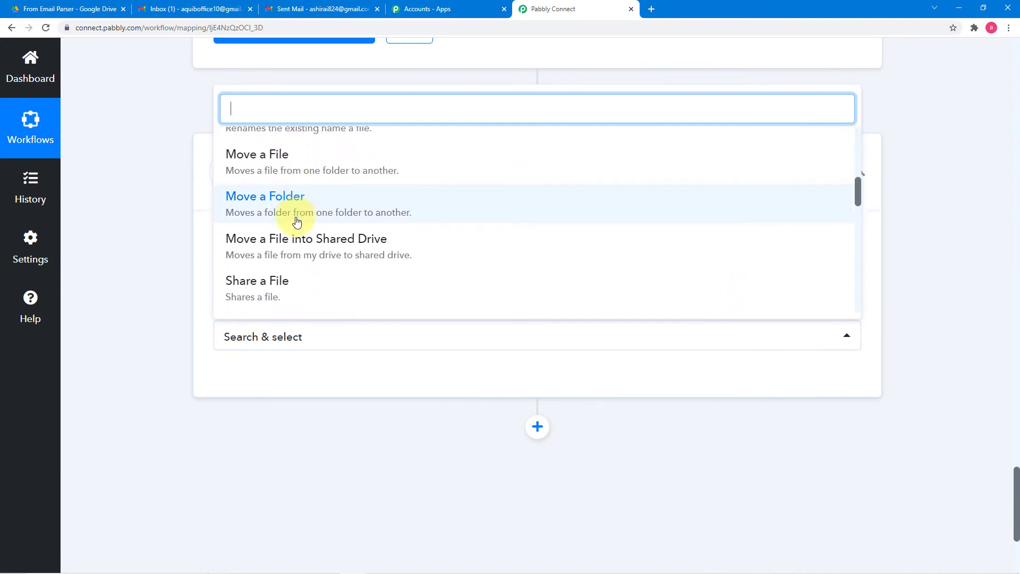
{"action": "scroll", "coordinate": [296, 222], "scroll_direction": "down", "scroll_amount": 2}
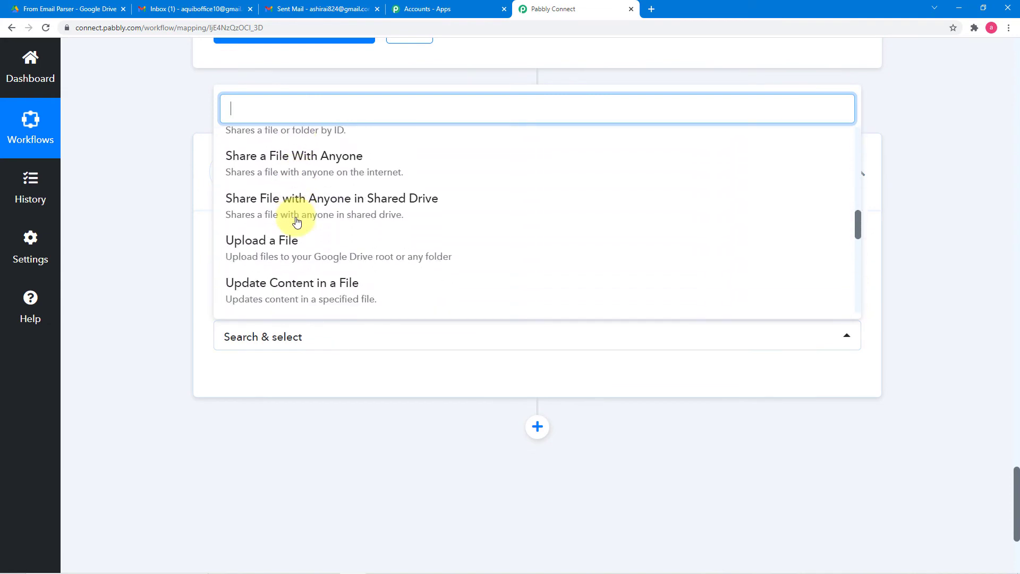
{"action": "left_click", "coordinate": [248, 256]}
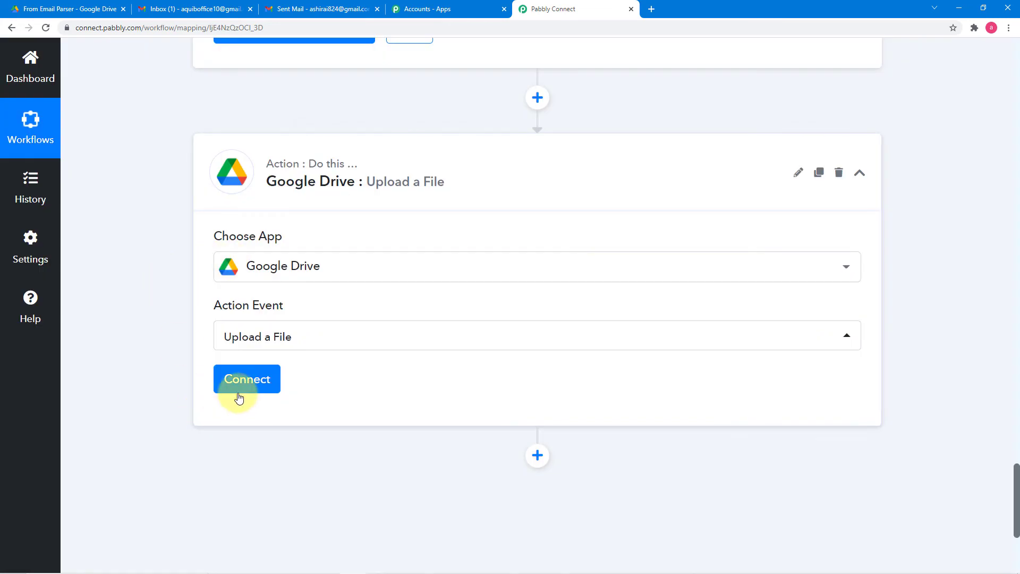
Add a new Google Drive connection and authorize Pabbly Connect Drive's access with the office Google account
{"action": "left_click", "coordinate": [240, 391]}
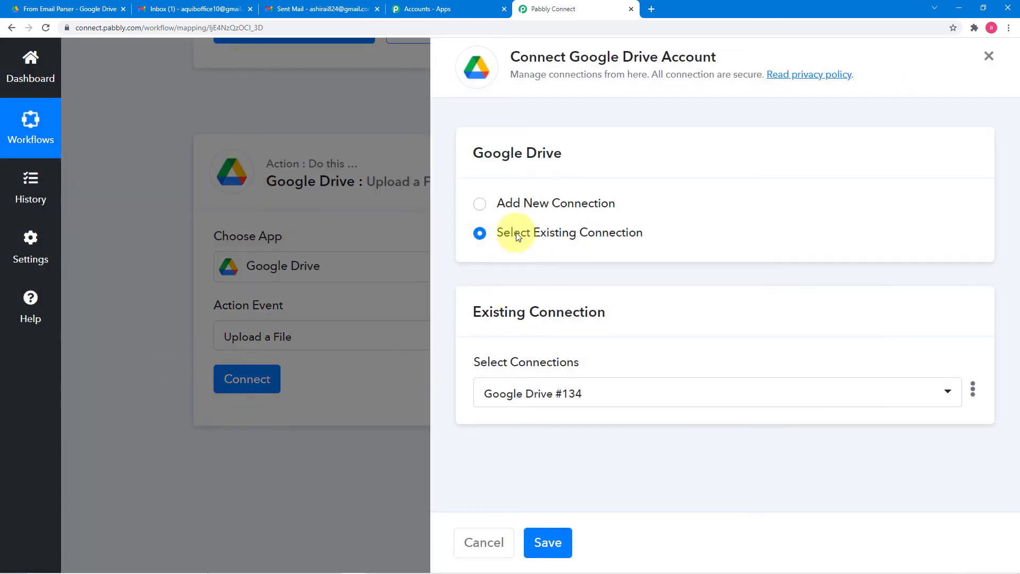
{"action": "left_click", "coordinate": [479, 207]}
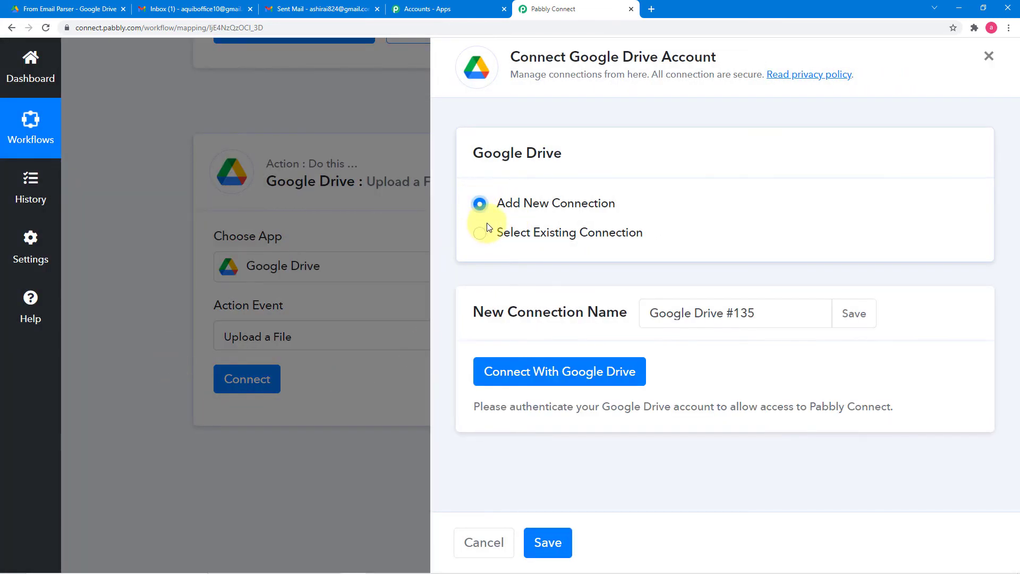
{"action": "left_click", "coordinate": [518, 379]}
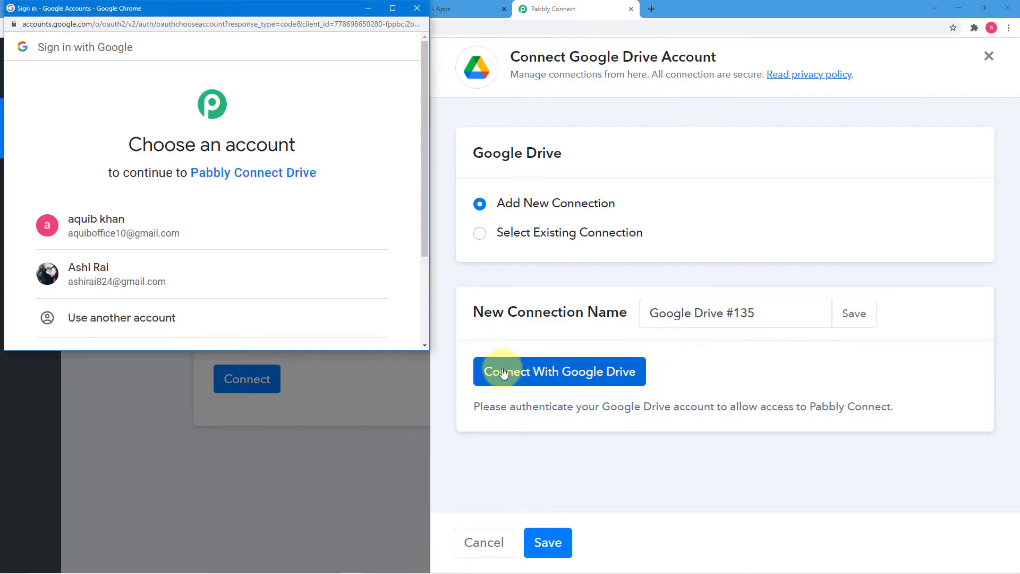
{"action": "left_click", "coordinate": [268, 237]}
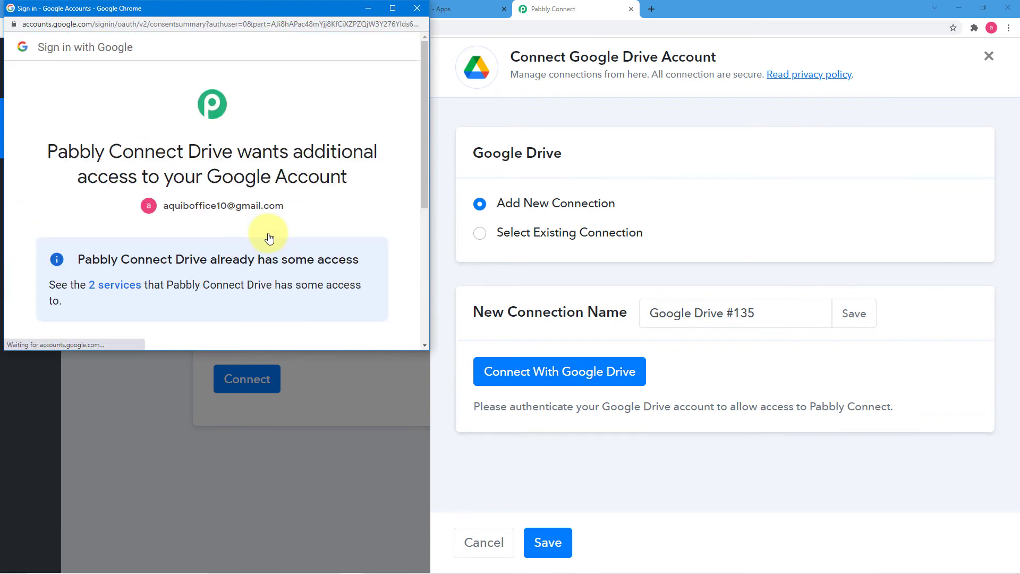
{"action": "scroll", "coordinate": [269, 237], "scroll_direction": "down", "scroll_amount": 5}
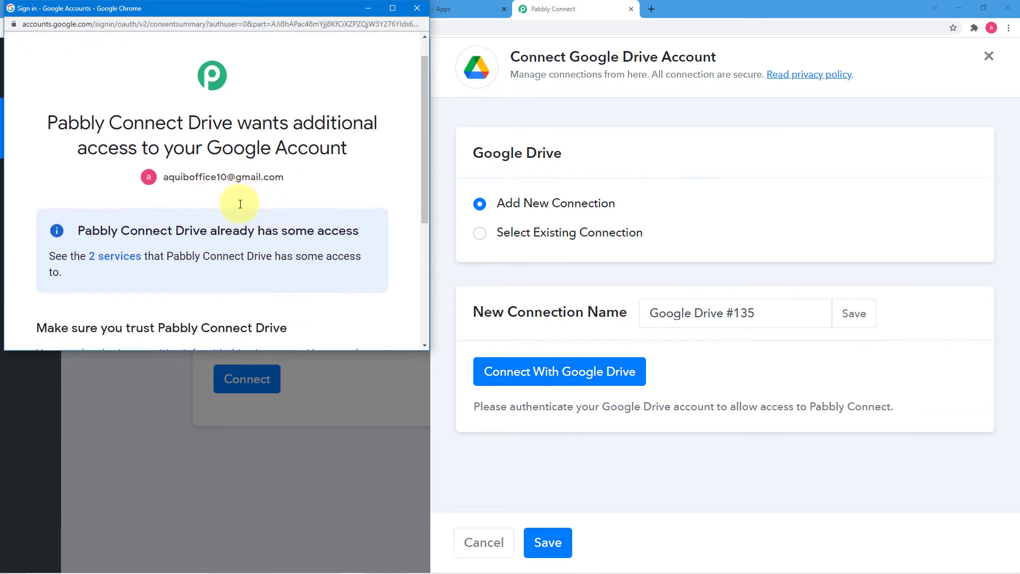
{"action": "left_click", "coordinate": [313, 258]}
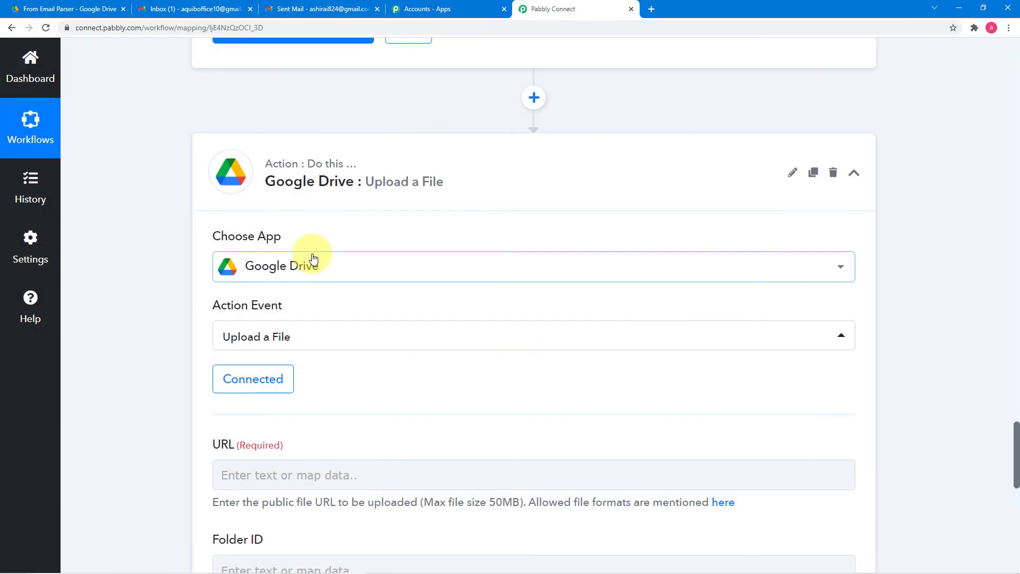
Examine the Google Drive step's URL, Folder ID and File Name fields and the attachment link in the Iterator's response
{"action": "scroll", "coordinate": [172, 282], "scroll_direction": "down", "scroll_amount": 4}
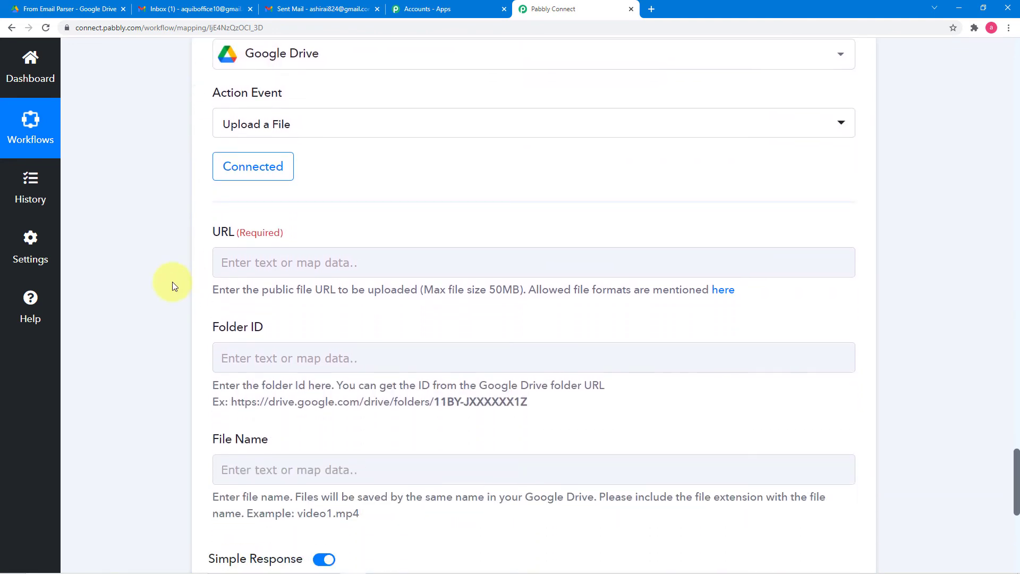
{"action": "scroll", "coordinate": [172, 285], "scroll_direction": "down", "scroll_amount": 1}
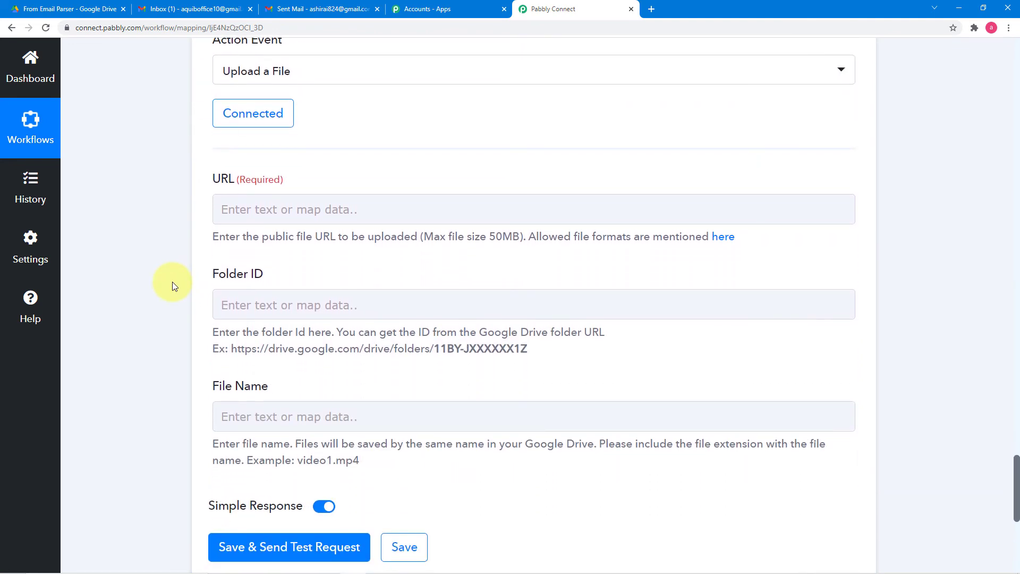
{"action": "scroll", "coordinate": [359, 269], "scroll_direction": "up", "scroll_amount": 4}
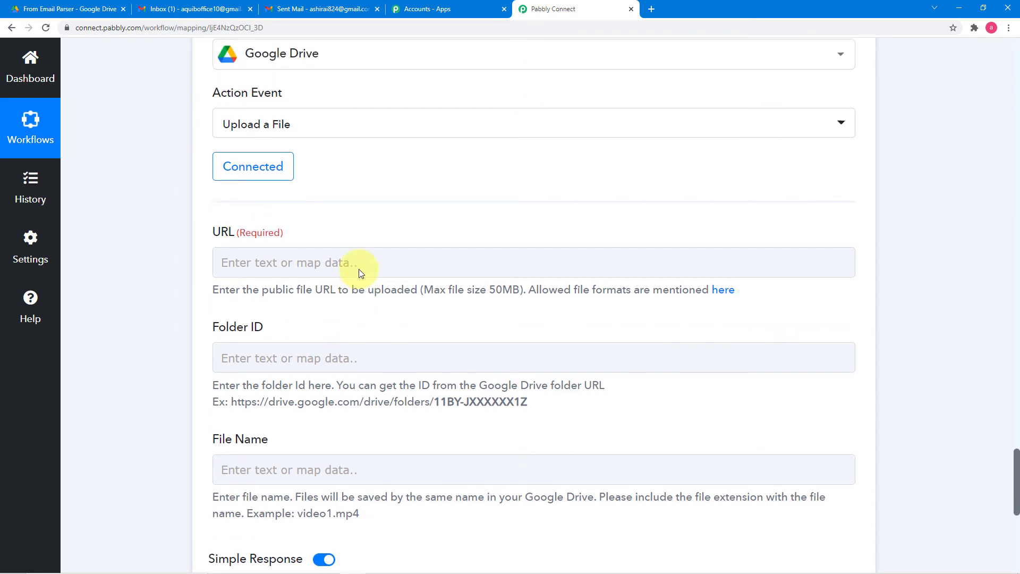
{"action": "scroll", "coordinate": [358, 269], "scroll_direction": "up", "scroll_amount": 7}
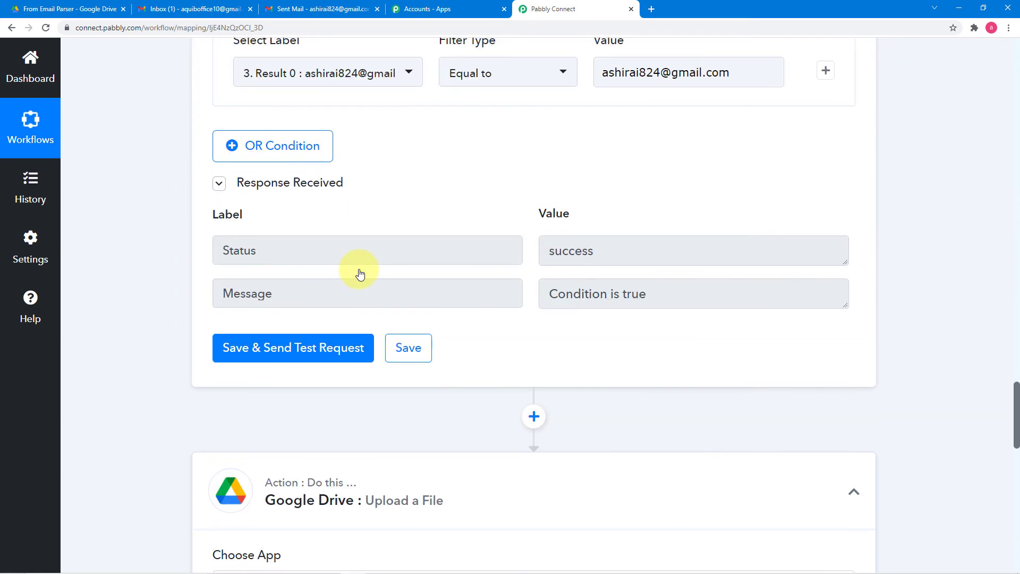
{"action": "scroll", "coordinate": [359, 268], "scroll_direction": "up", "scroll_amount": 4}
{"action": "scroll", "coordinate": [358, 269], "scroll_direction": "up", "scroll_amount": 20}
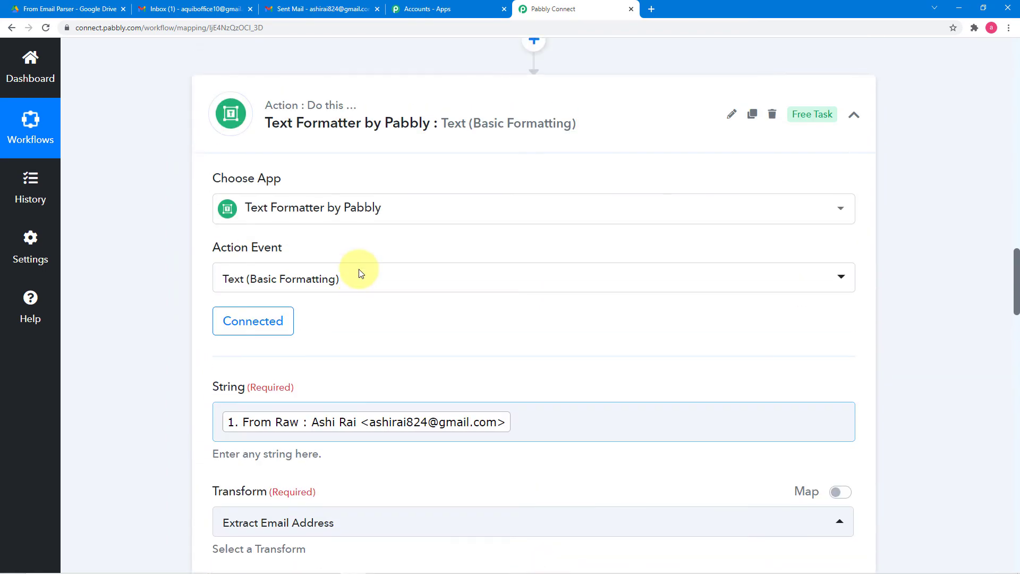
{"action": "scroll", "coordinate": [360, 269], "scroll_direction": "up", "scroll_amount": 9}
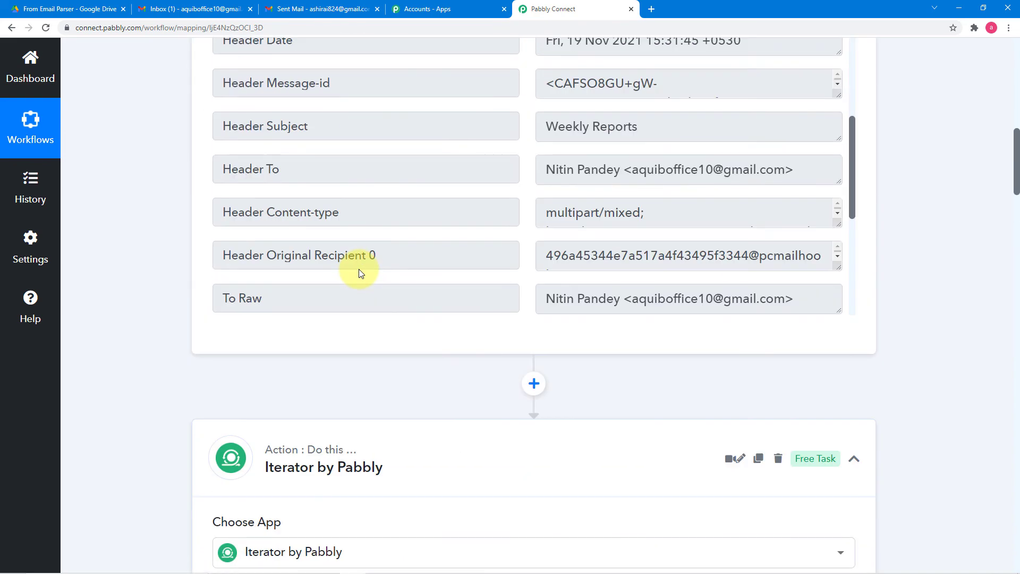
{"action": "scroll", "coordinate": [360, 269], "scroll_direction": "down", "scroll_amount": 2}
{"action": "scroll", "coordinate": [360, 270], "scroll_direction": "down", "scroll_amount": 2}
{"action": "scroll", "coordinate": [168, 286], "scroll_direction": "down", "scroll_amount": 6}
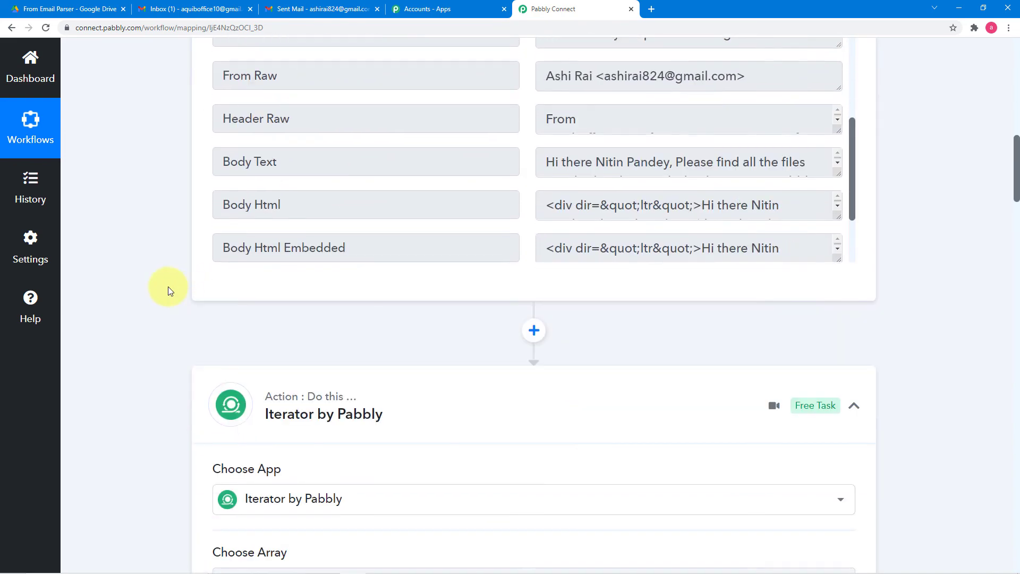
{"action": "scroll", "coordinate": [400, 178], "scroll_direction": "down", "scroll_amount": 3}
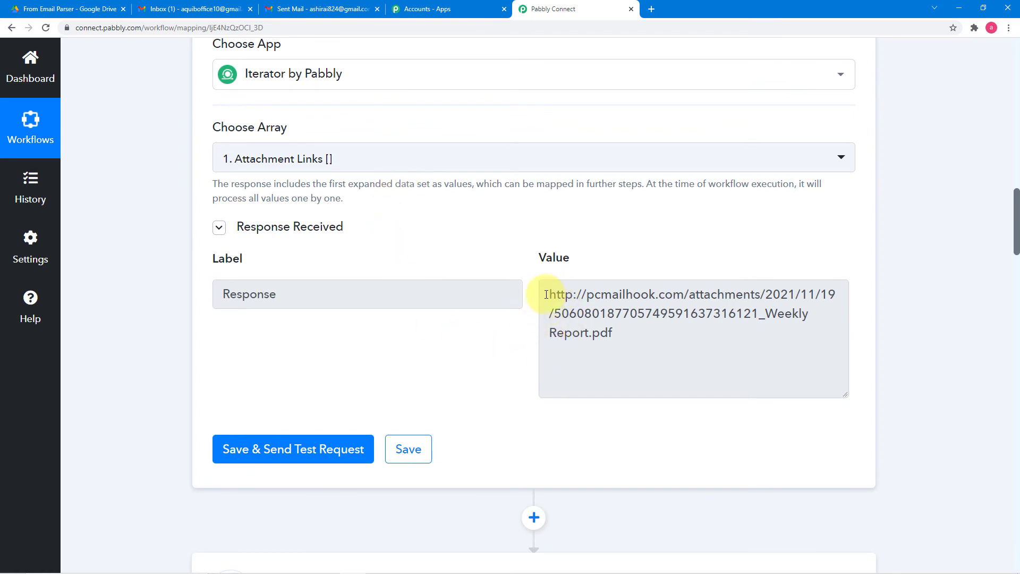
{"action": "left_click_drag", "start_coordinate": [548, 296], "coordinate": [614, 333]}
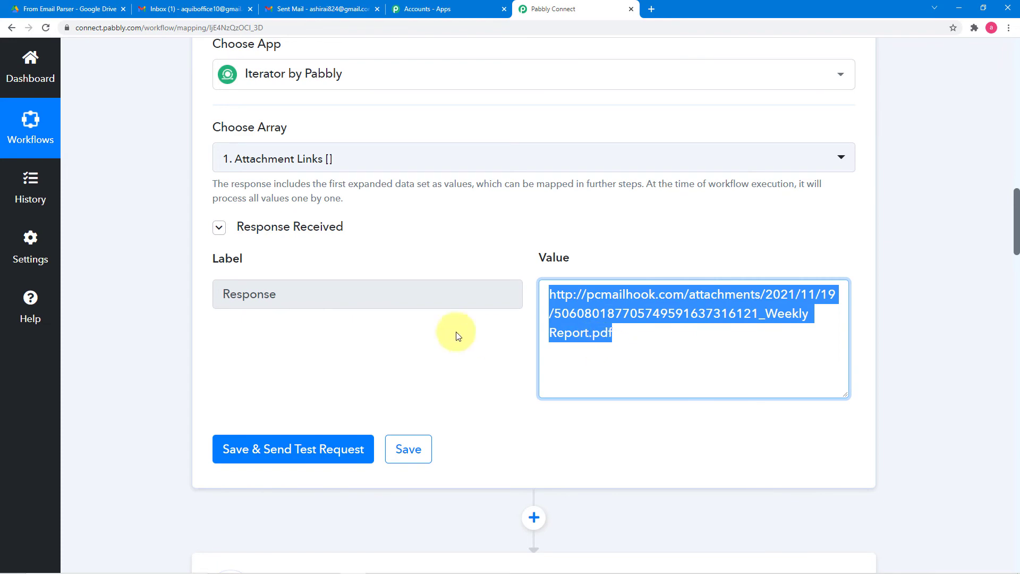
{"action": "scroll", "coordinate": [167, 311], "scroll_direction": "down", "scroll_amount": 15}
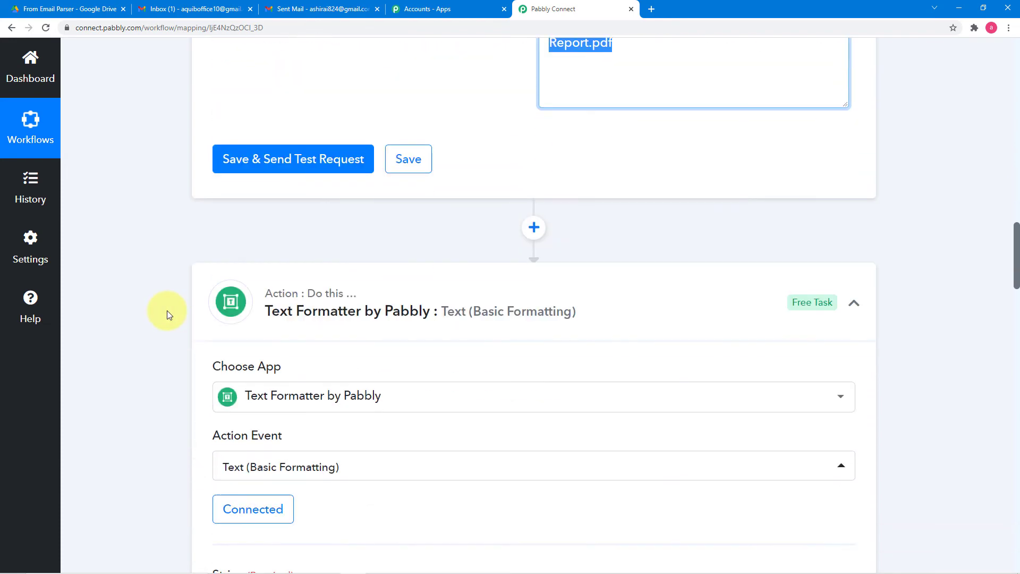
{"action": "scroll", "coordinate": [167, 311], "scroll_direction": "down", "scroll_amount": 15}
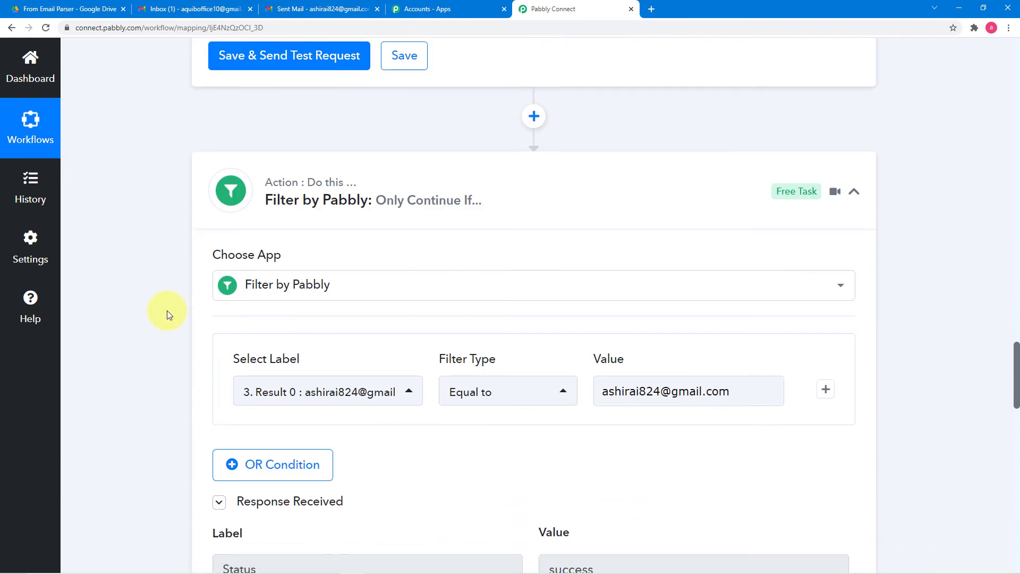
{"action": "scroll", "coordinate": [167, 310], "scroll_direction": "down", "scroll_amount": 7}
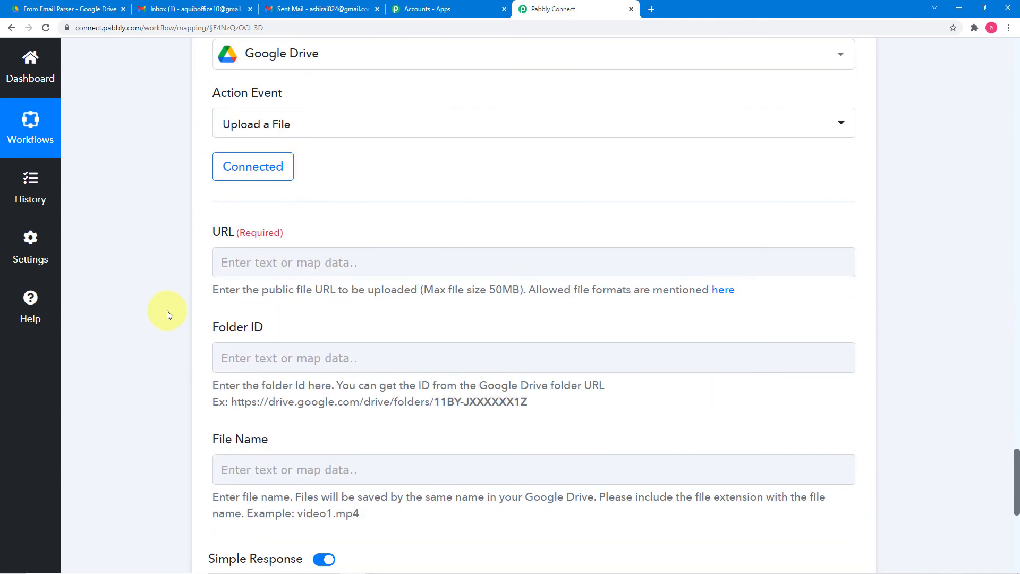
Map the Google Drive step's URL field to the Response value of the Iterator by Pabbly step
{"action": "left_click", "coordinate": [287, 269]}
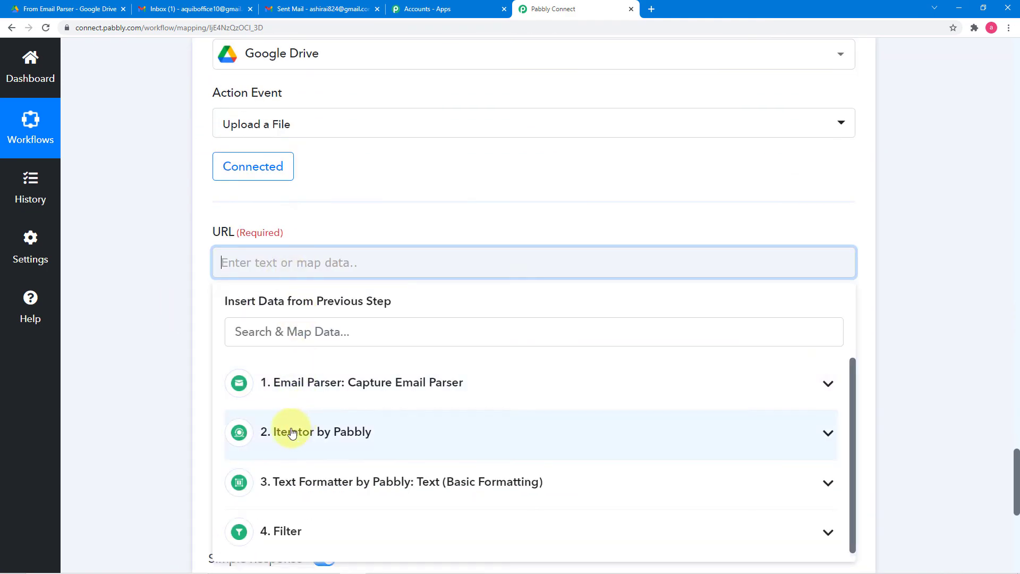
{"action": "left_click", "coordinate": [342, 435]}
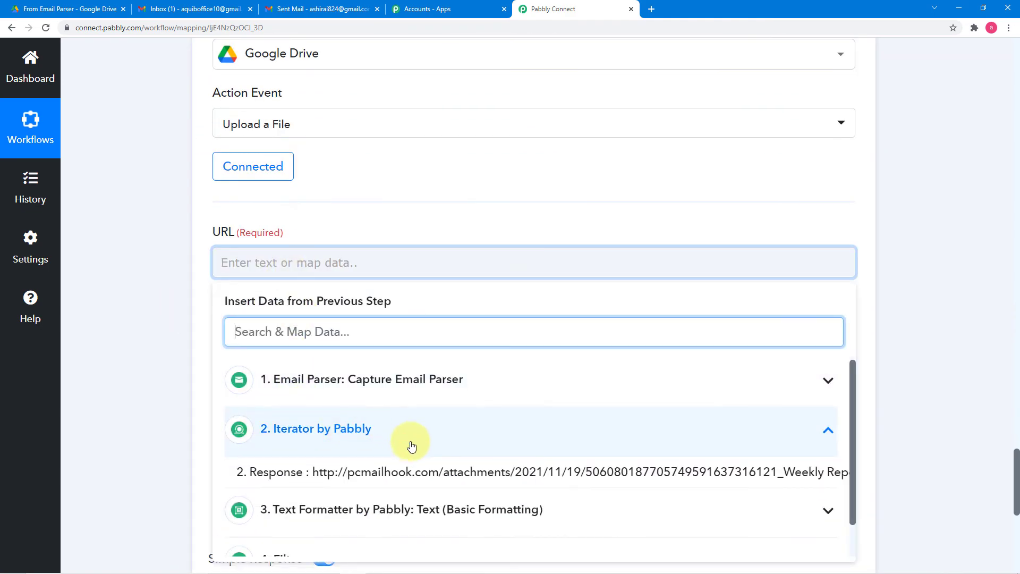
{"action": "scroll", "coordinate": [350, 444], "scroll_direction": "down", "scroll_amount": 1}
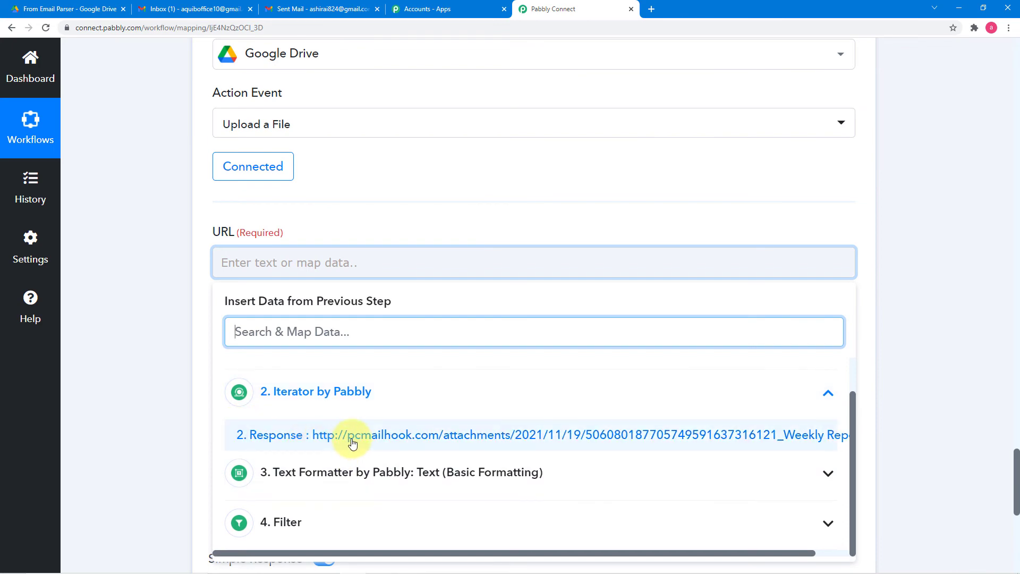
{"action": "left_click", "coordinate": [312, 443]}
{"action": "left_click", "coordinate": [125, 342]}
Copy the folder ID from the From Email Parser folder's URL in Google Drive into the upload step's Folder ID field
{"action": "scroll", "coordinate": [126, 341], "scroll_direction": "down", "scroll_amount": 2}
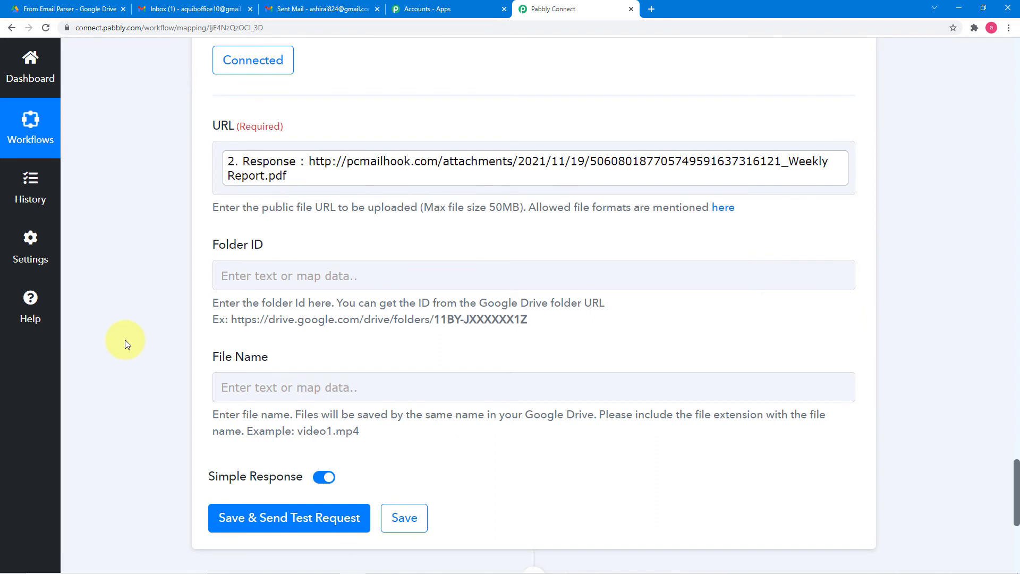
{"action": "scroll", "coordinate": [125, 339], "scroll_direction": "down", "scroll_amount": 1}
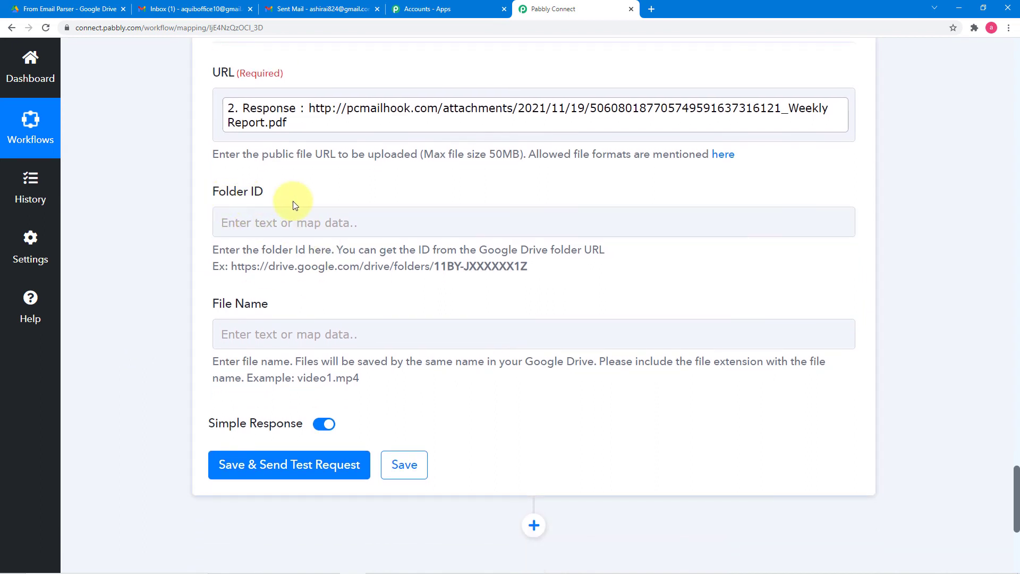
{"action": "left_click", "coordinate": [105, 10]}
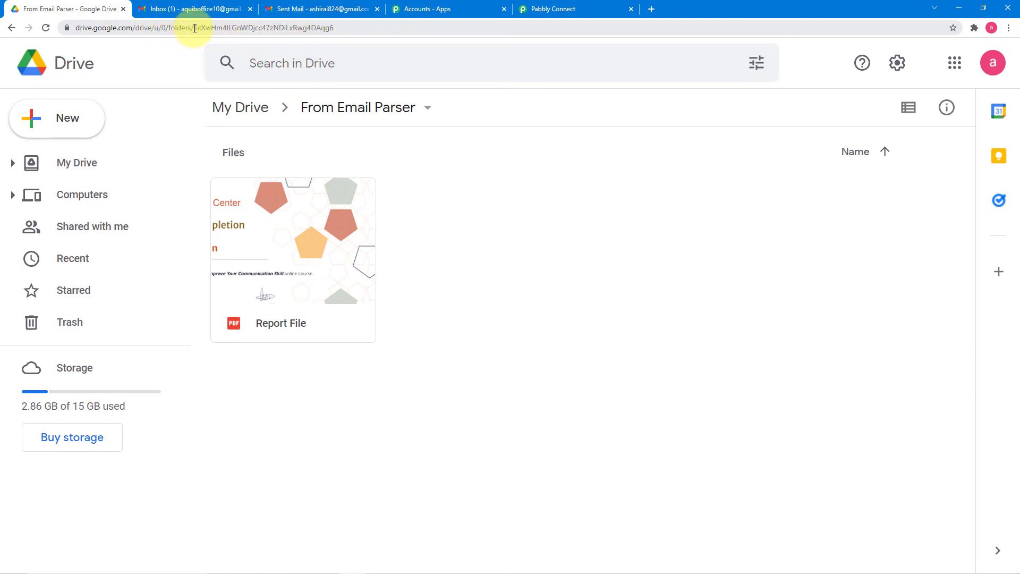
{"action": "left_click_drag", "start_coordinate": [195, 28], "coordinate": [336, 34]}
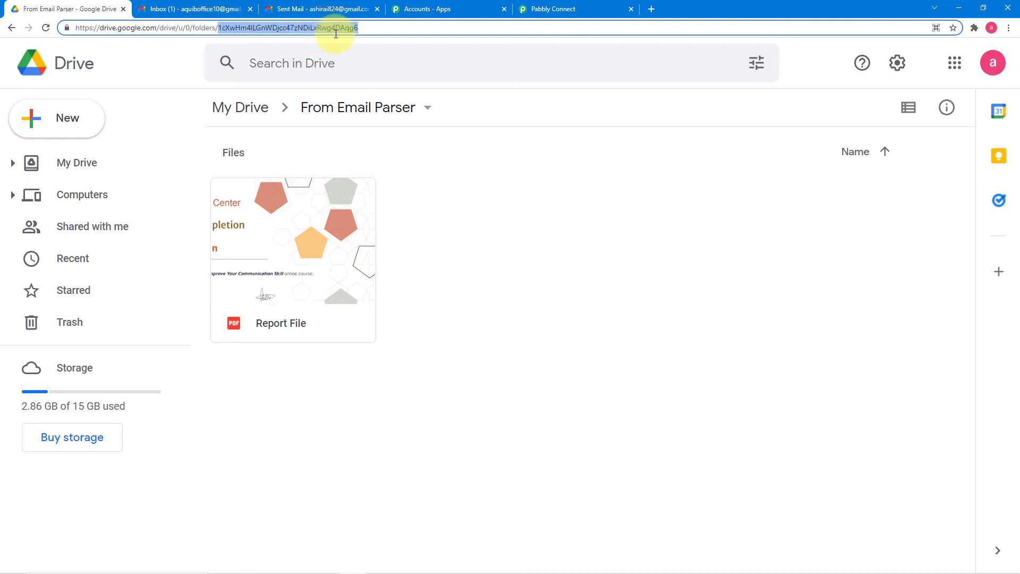
{"action": "right_click", "coordinate": [333, 27]}
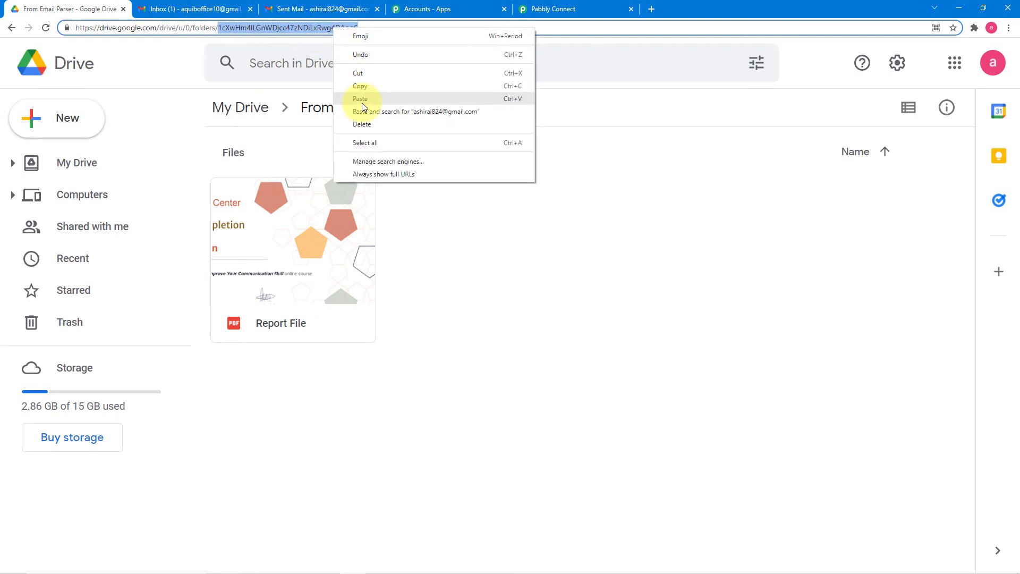
{"action": "left_click", "coordinate": [363, 86]}
{"action": "left_click", "coordinate": [578, 13]}
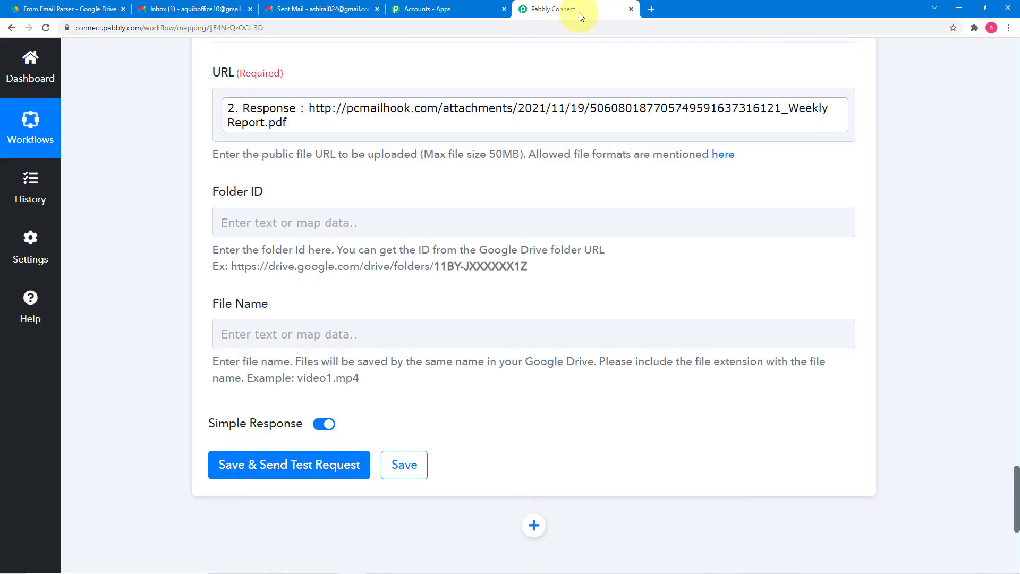
{"action": "left_click", "coordinate": [263, 215]}
{"action": "right_click", "coordinate": [261, 222]}
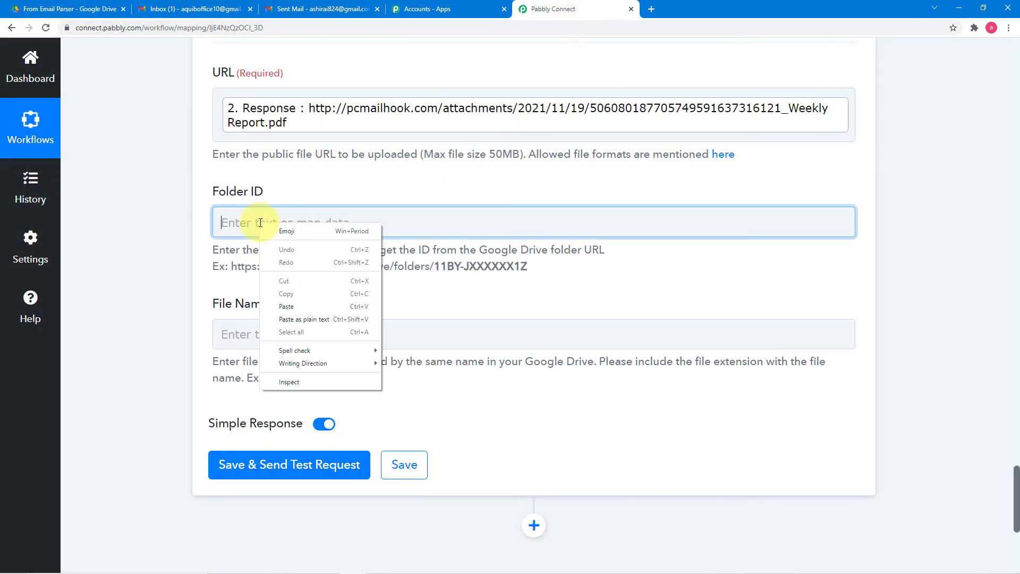
{"action": "left_click", "coordinate": [301, 310]}
{"action": "left_click", "coordinate": [187, 270]}
Map the File Name field to the Subject value, Weekly Reports, from the Email Parser step
{"action": "scroll", "coordinate": [185, 272], "scroll_direction": "down", "scroll_amount": 2}
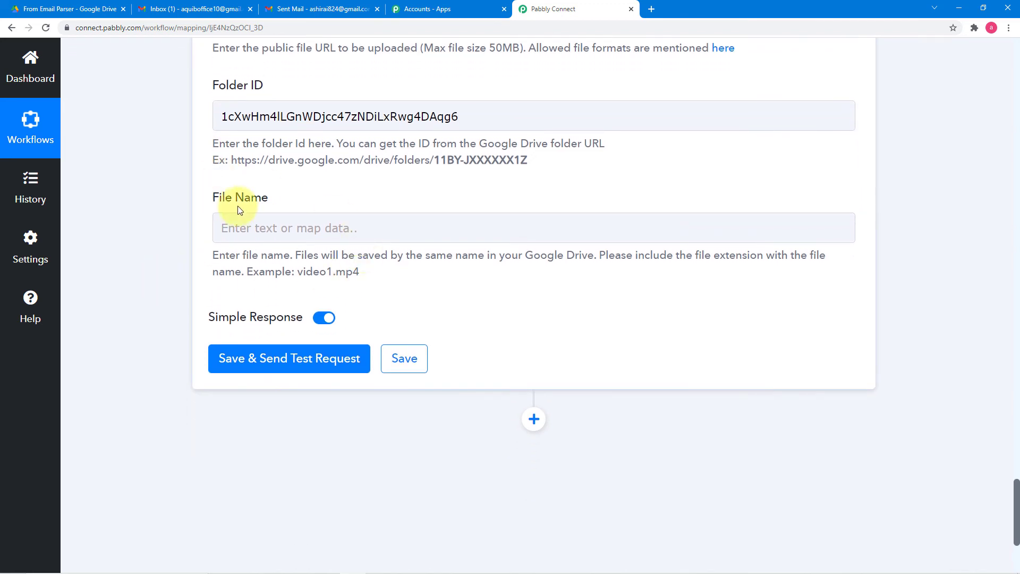
{"action": "left_click", "coordinate": [330, 232]}
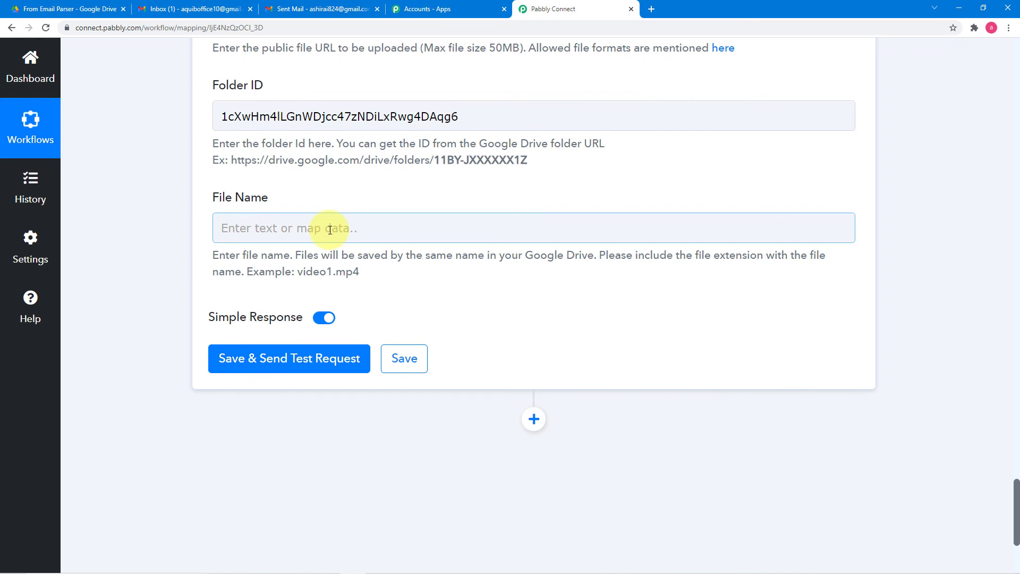
{"action": "left_click", "coordinate": [332, 234]}
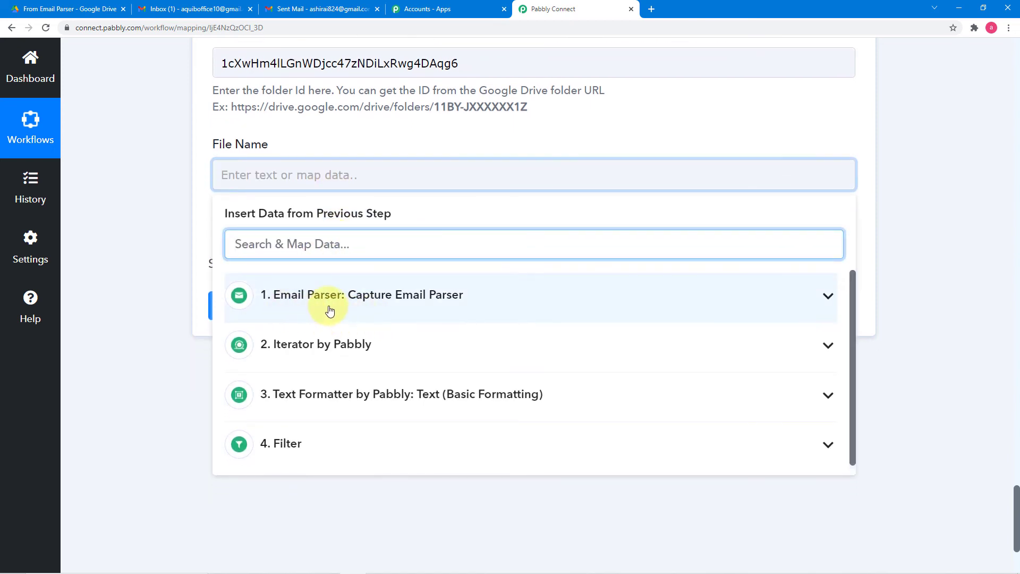
{"action": "left_click", "coordinate": [319, 301]}
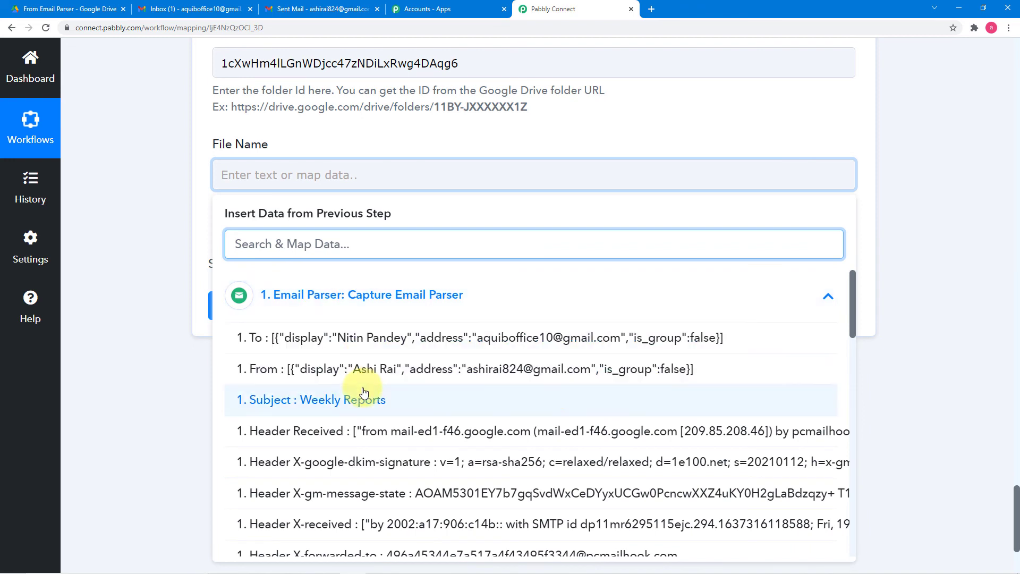
{"action": "scroll", "coordinate": [345, 353], "scroll_direction": "down", "scroll_amount": 1}
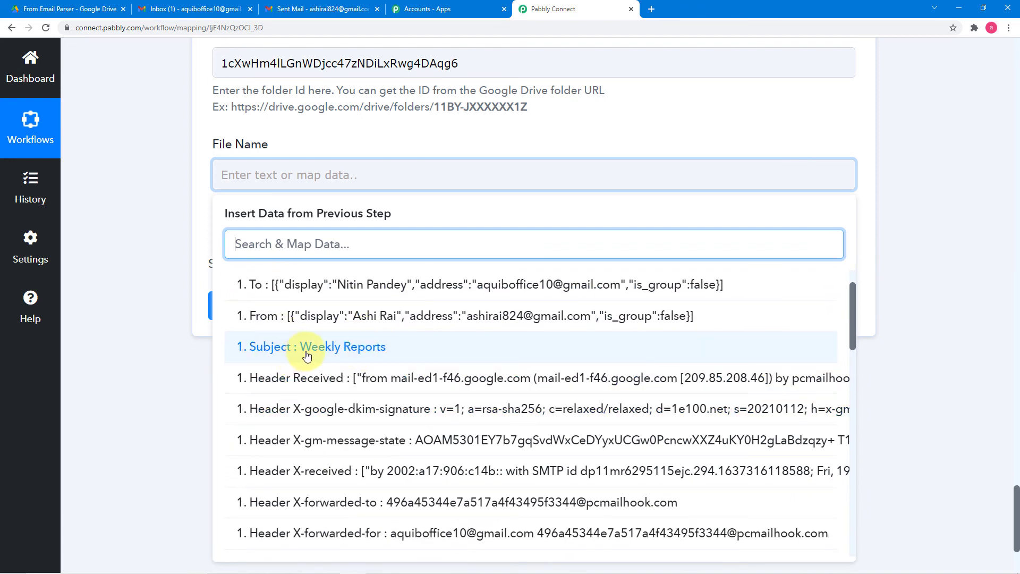
{"action": "left_click", "coordinate": [307, 355]}
{"action": "left_click", "coordinate": [181, 252]}
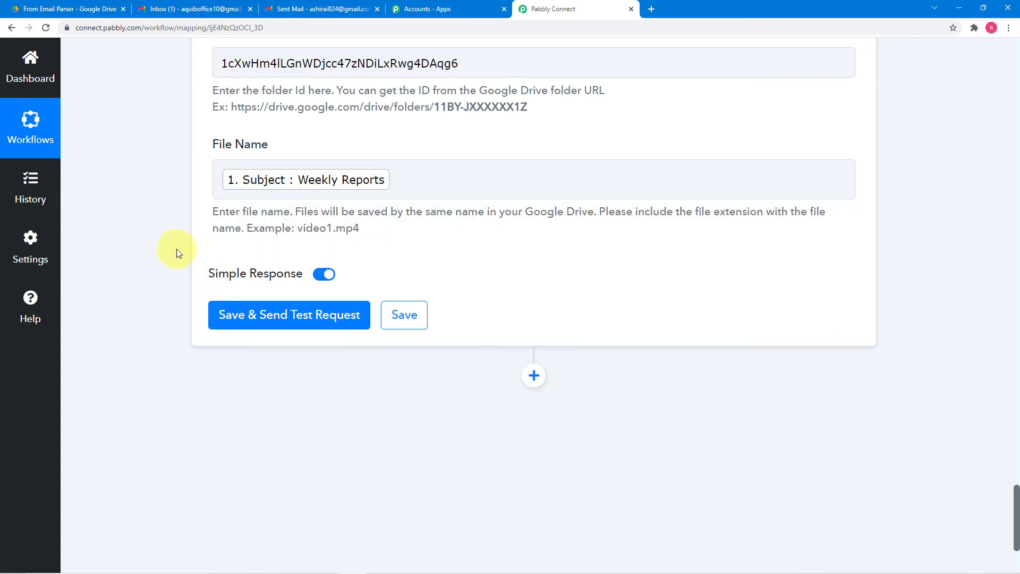
Save the Google Drive upload step and send a test request
{"action": "scroll", "coordinate": [275, 244], "scroll_direction": "up", "scroll_amount": 1}
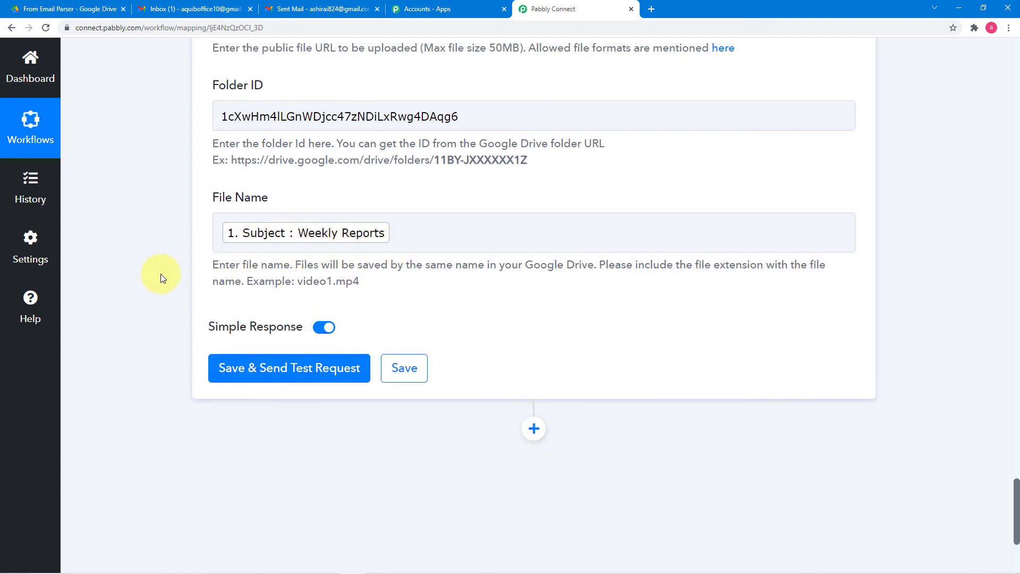
{"action": "left_click", "coordinate": [262, 373]}
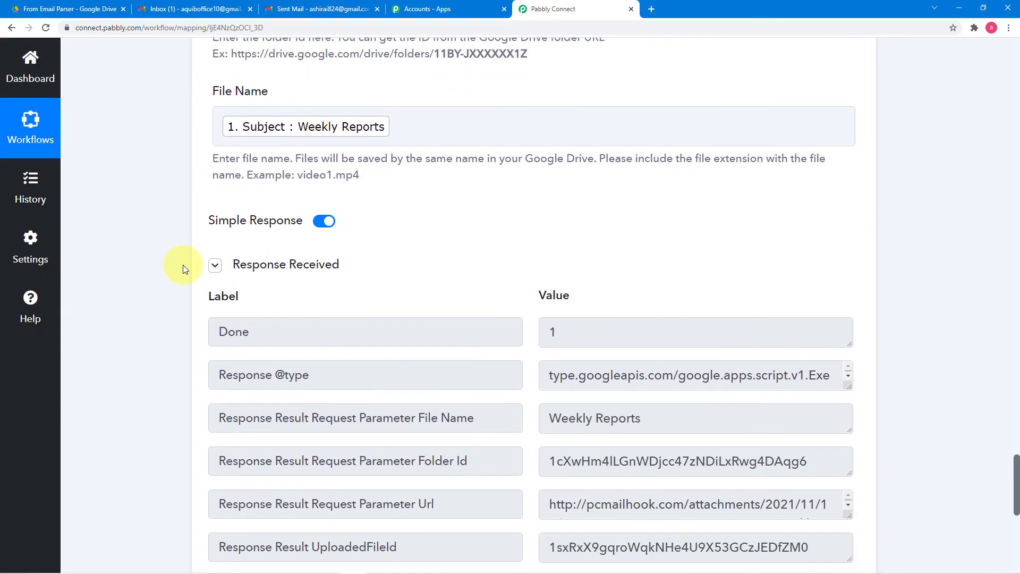
{"action": "scroll", "coordinate": [478, 235], "scroll_direction": "down", "scroll_amount": 1}
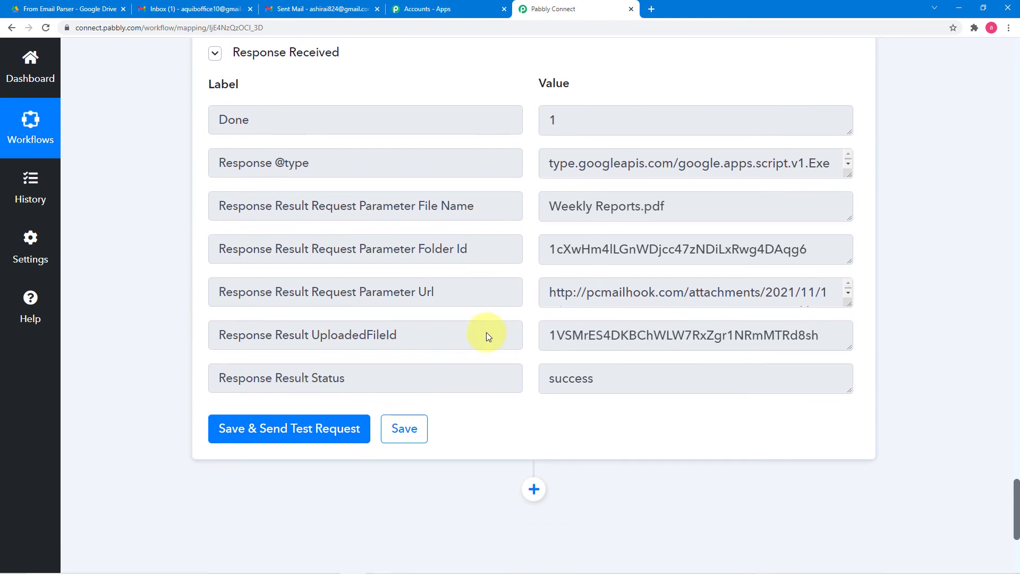
Check the From Email Parser folder in Google Drive for the uploaded file and compare it with the Weekly Reports email's attachments in Gmail
{"action": "left_click", "coordinate": [95, 10]}
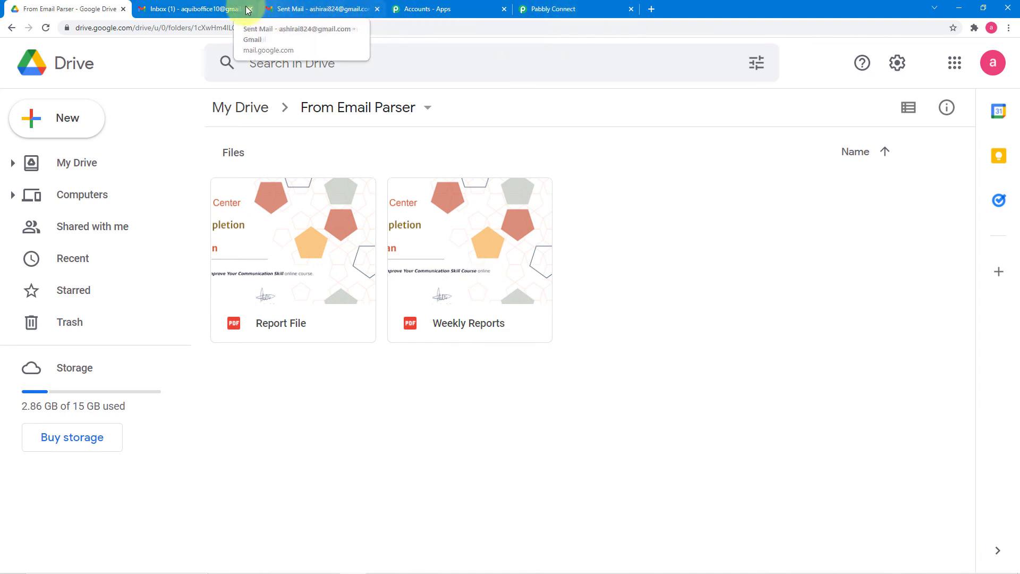
{"action": "left_click", "coordinate": [226, 9]}
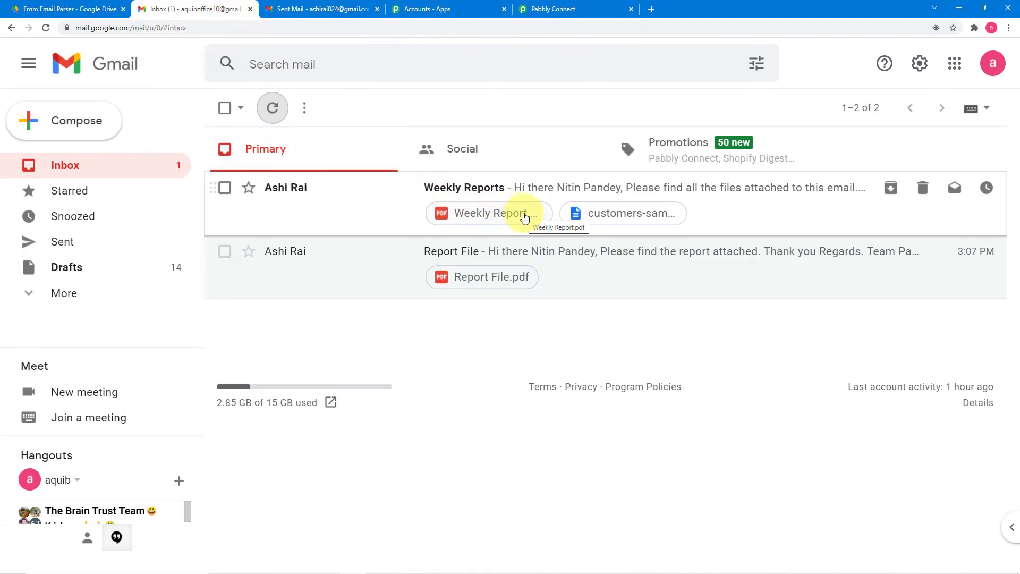
{"action": "left_click", "coordinate": [542, 9]}
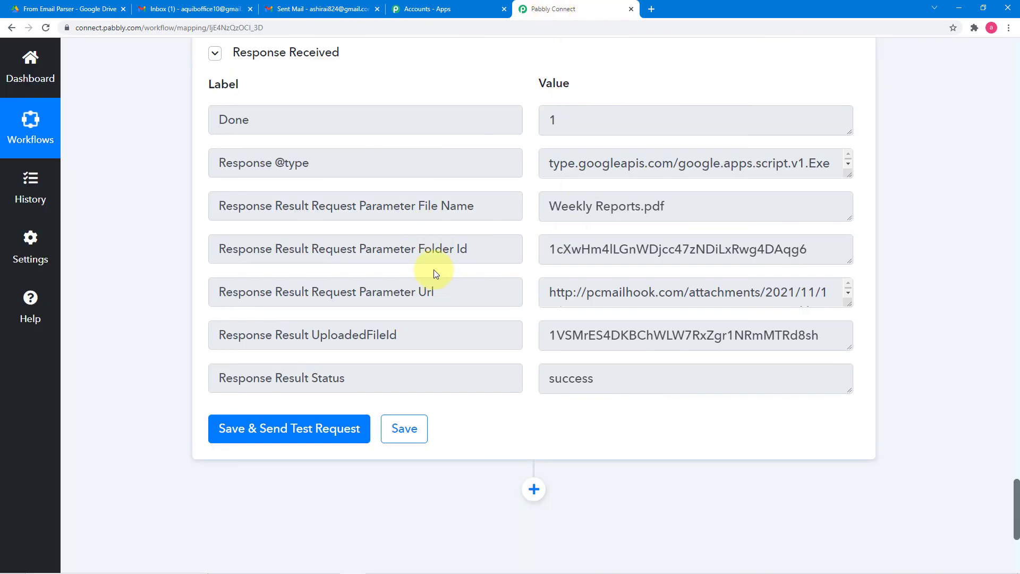
{"action": "scroll", "coordinate": [202, 240], "scroll_direction": "up", "scroll_amount": 2}
{"action": "scroll", "coordinate": [202, 240], "scroll_direction": "down", "scroll_amount": 4}
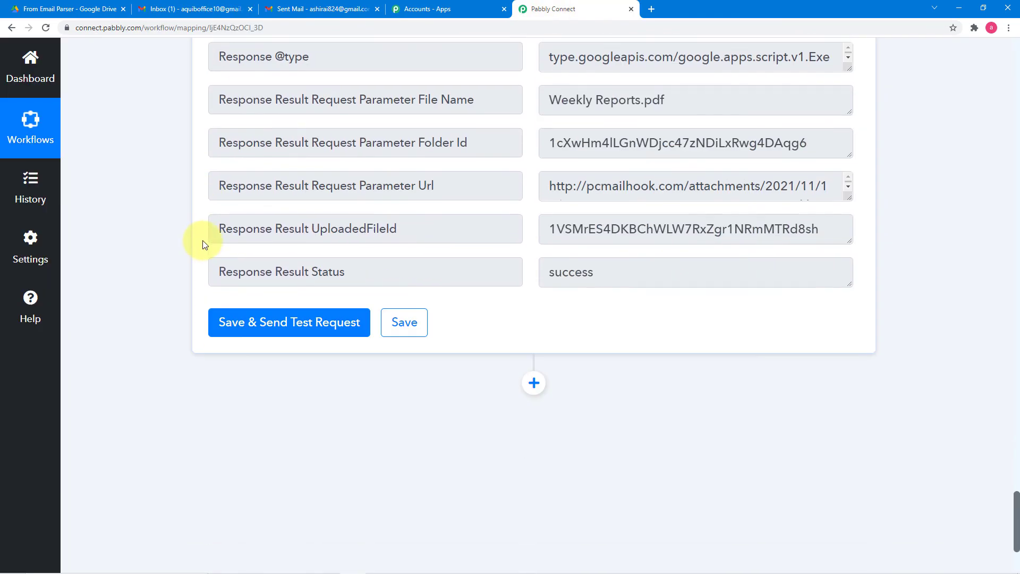
{"action": "left_click", "coordinate": [74, 9]}
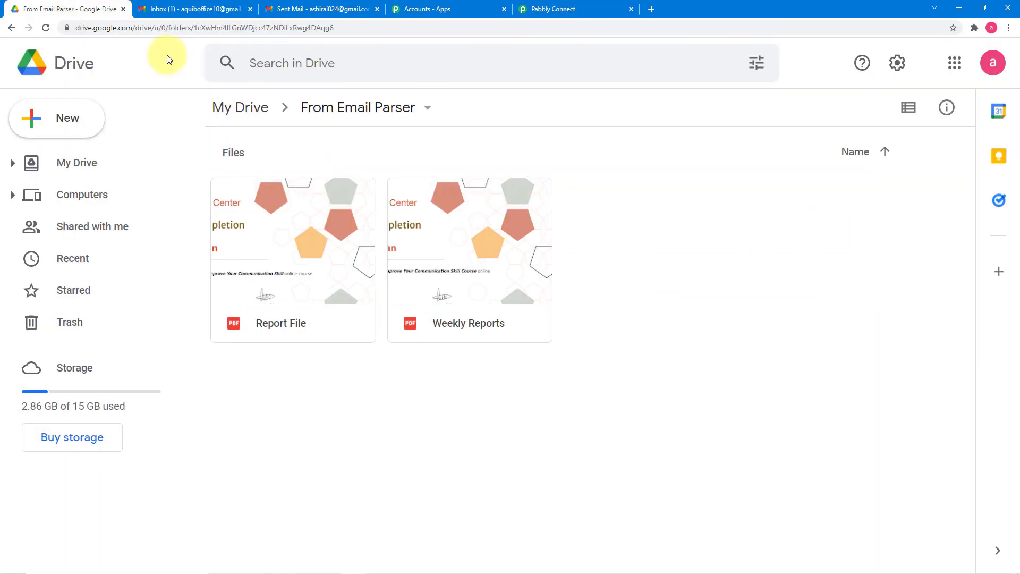
{"action": "left_click", "coordinate": [571, 8]}
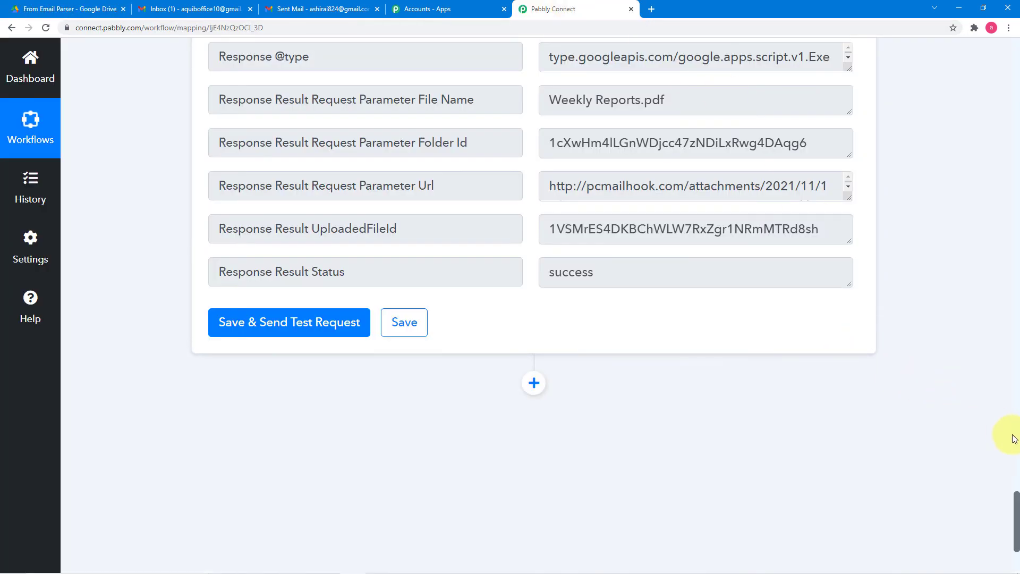
Review the workflow from the Email Parser trigger and its Attachment Links through the Iterator step's array and response
{"action": "scroll", "coordinate": [1017, 504], "scroll_direction": "up", "scroll_amount": 20}
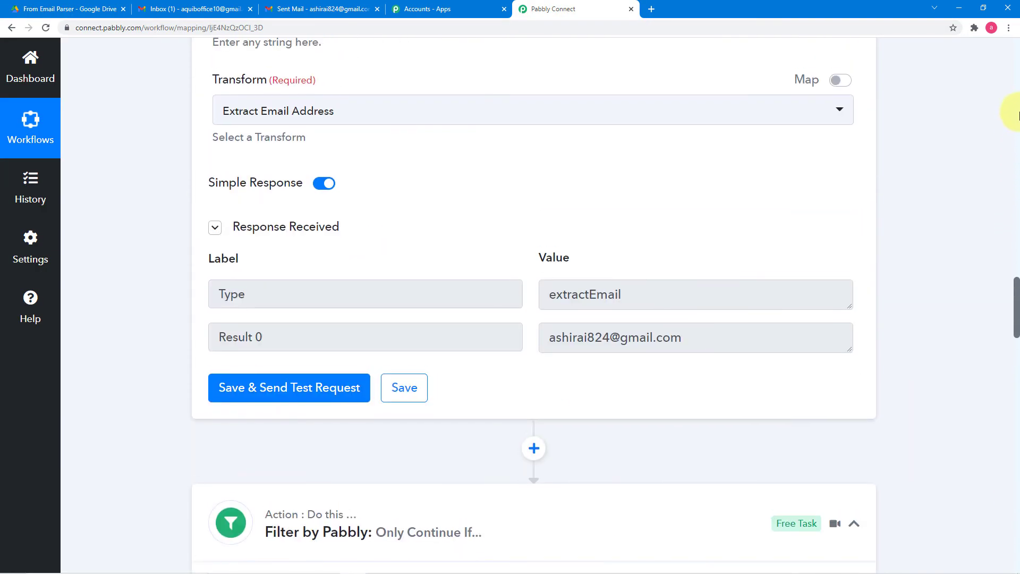
{"action": "scroll", "coordinate": [1017, 46], "scroll_direction": "up", "scroll_amount": 15}
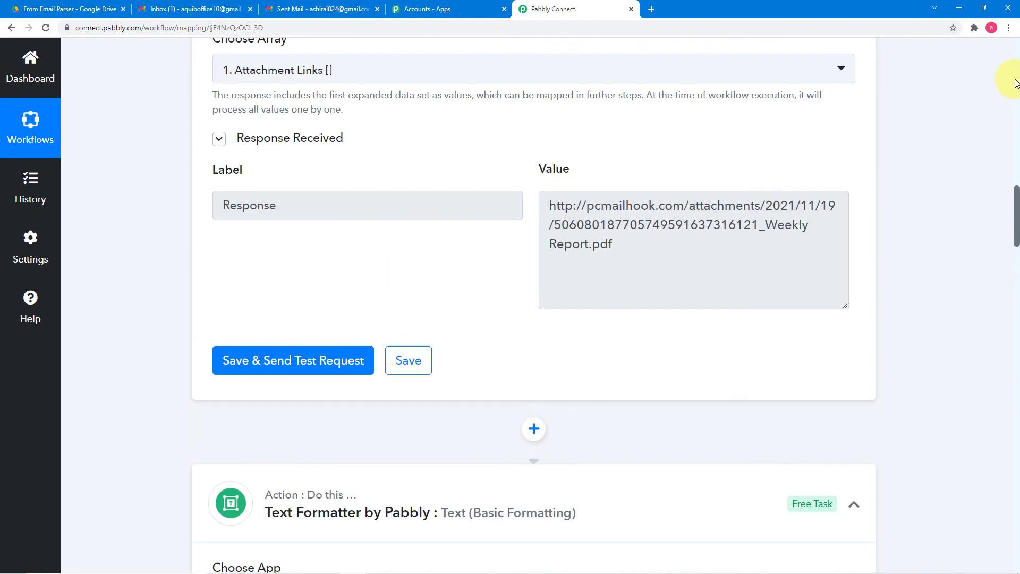
{"action": "scroll", "coordinate": [1009, 81], "scroll_direction": "up", "scroll_amount": 10}
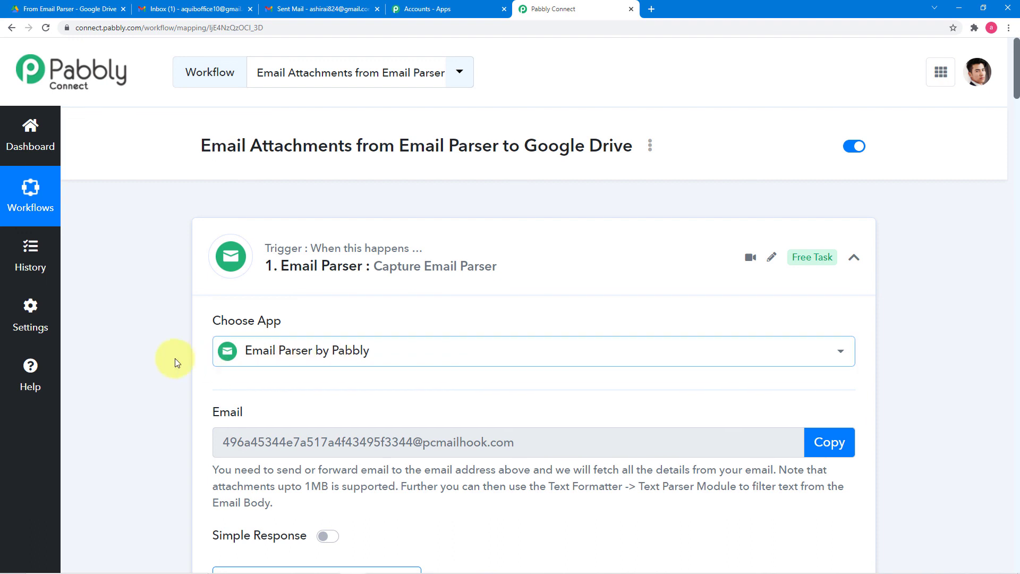
{"action": "scroll", "coordinate": [164, 357], "scroll_direction": "down", "scroll_amount": 2}
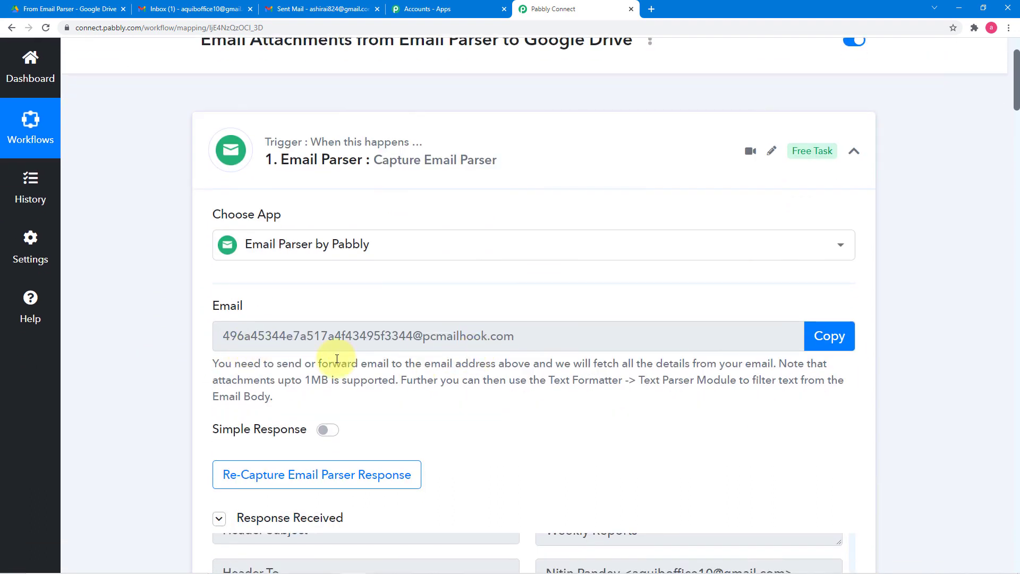
{"action": "scroll", "coordinate": [197, 359], "scroll_direction": "down", "scroll_amount": 1}
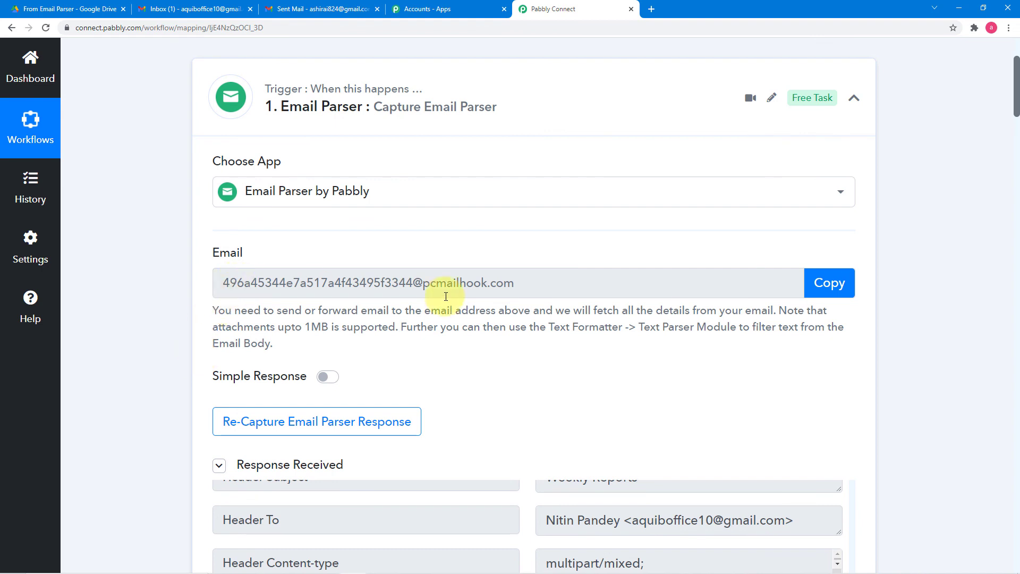
{"action": "scroll", "coordinate": [166, 316], "scroll_direction": "down", "scroll_amount": 6}
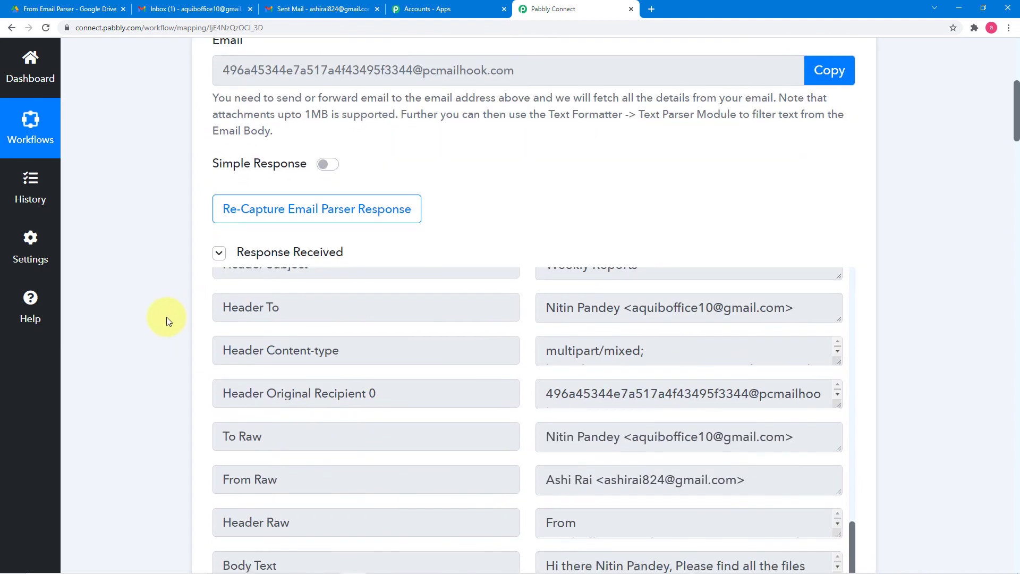
{"action": "scroll", "coordinate": [372, 307], "scroll_direction": "down", "scroll_amount": 3}
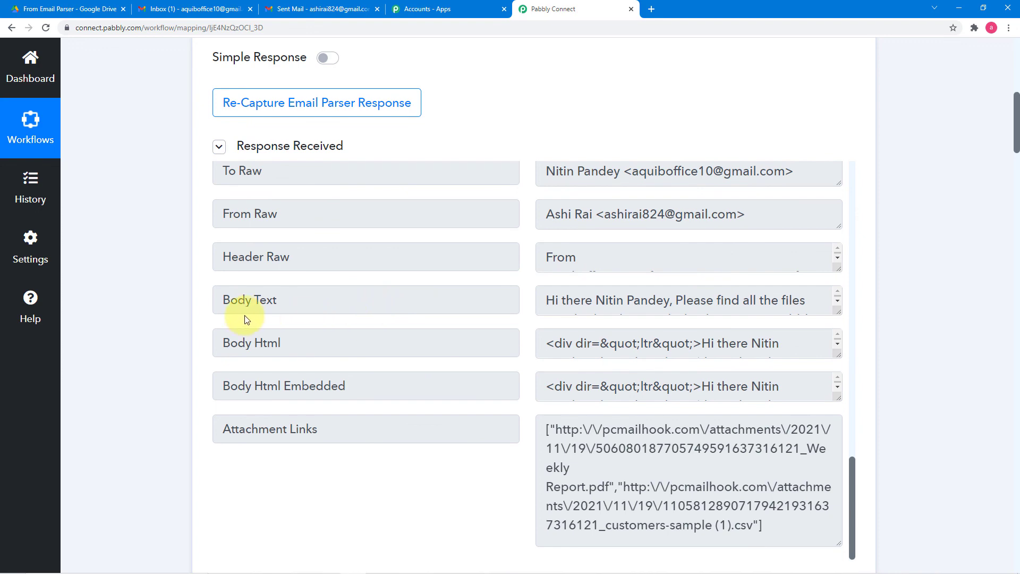
{"action": "scroll", "coordinate": [160, 293], "scroll_direction": "down", "scroll_amount": 1}
{"action": "scroll", "coordinate": [156, 294], "scroll_direction": "down", "scroll_amount": 5}
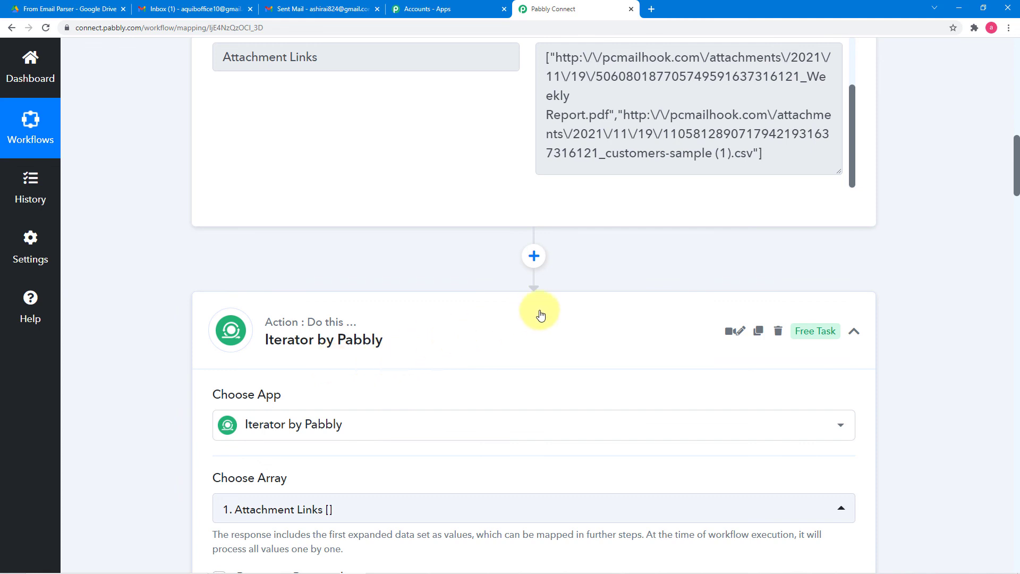
{"action": "scroll", "coordinate": [419, 338], "scroll_direction": "down", "scroll_amount": 1}
{"action": "scroll", "coordinate": [370, 335], "scroll_direction": "down", "scroll_amount": 3}
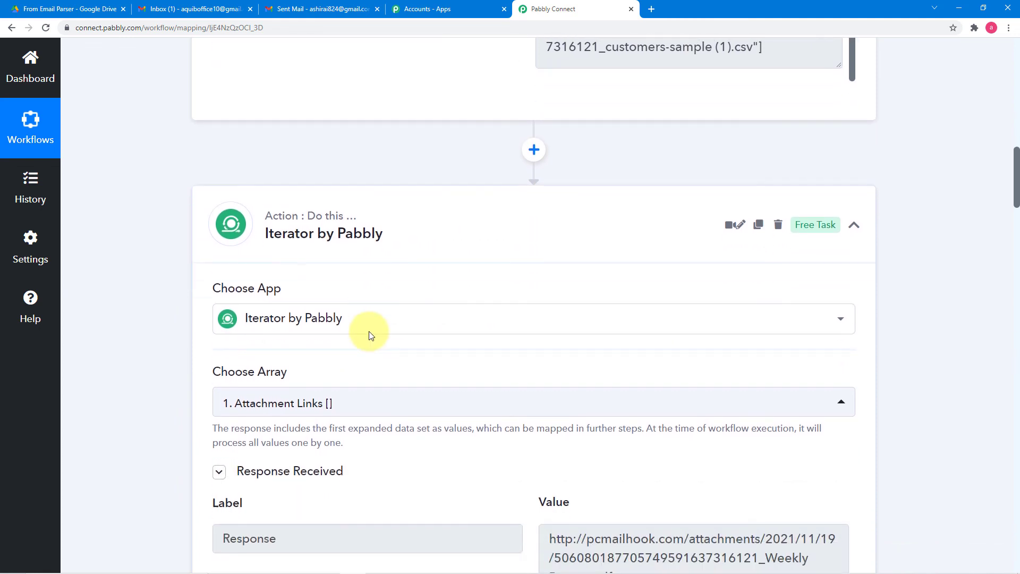
{"action": "scroll", "coordinate": [370, 333], "scroll_direction": "down", "scroll_amount": 2}
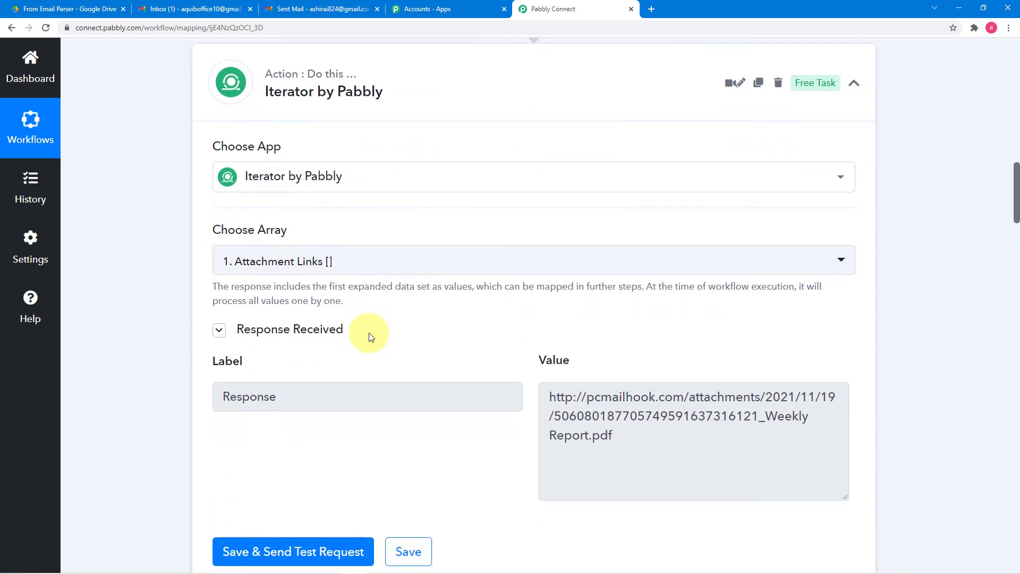
Review the Text Formatter step's email extraction and the Filter step's sender-address condition, including both responses
{"action": "scroll", "coordinate": [145, 302], "scroll_direction": "down", "scroll_amount": 7}
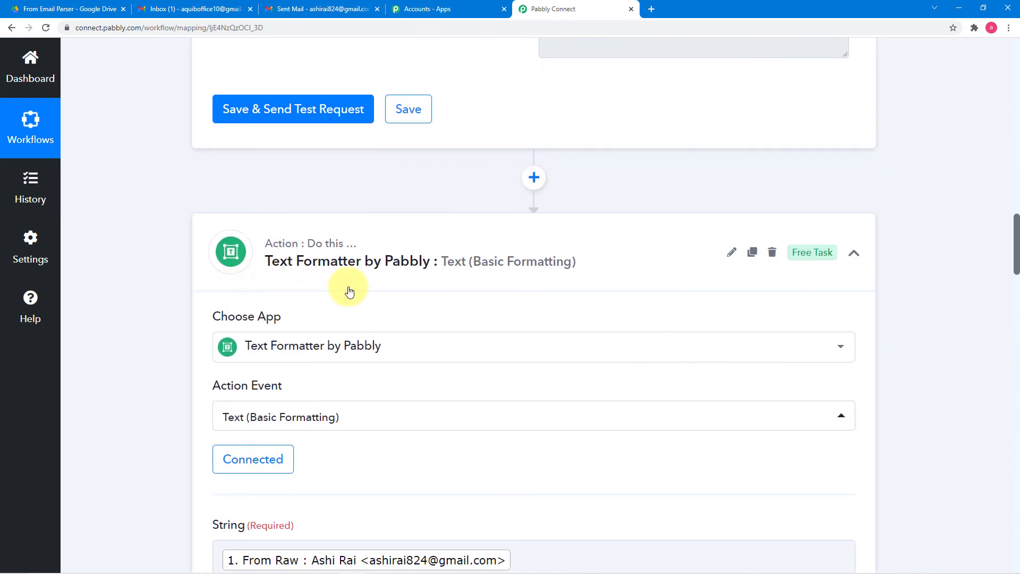
{"action": "scroll", "coordinate": [349, 290], "scroll_direction": "down", "scroll_amount": 4}
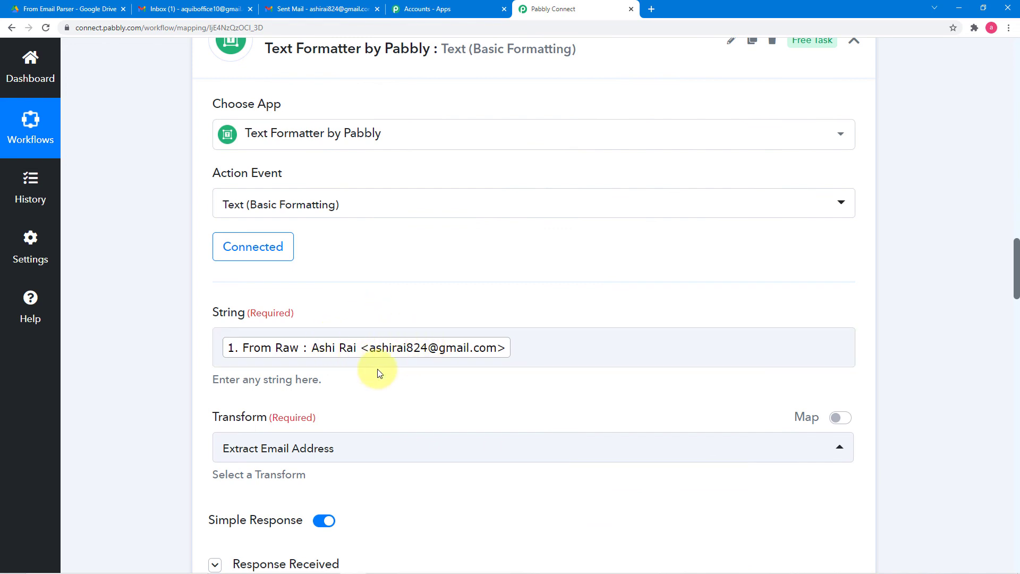
{"action": "scroll", "coordinate": [378, 371], "scroll_direction": "down", "scroll_amount": 5}
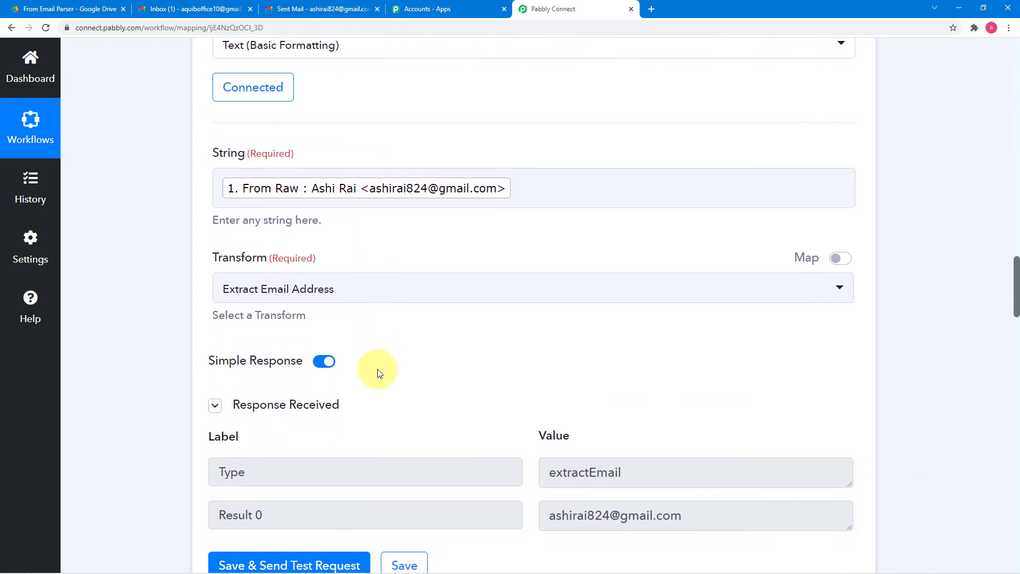
{"action": "scroll", "coordinate": [679, 413], "scroll_direction": "down", "scroll_amount": 4}
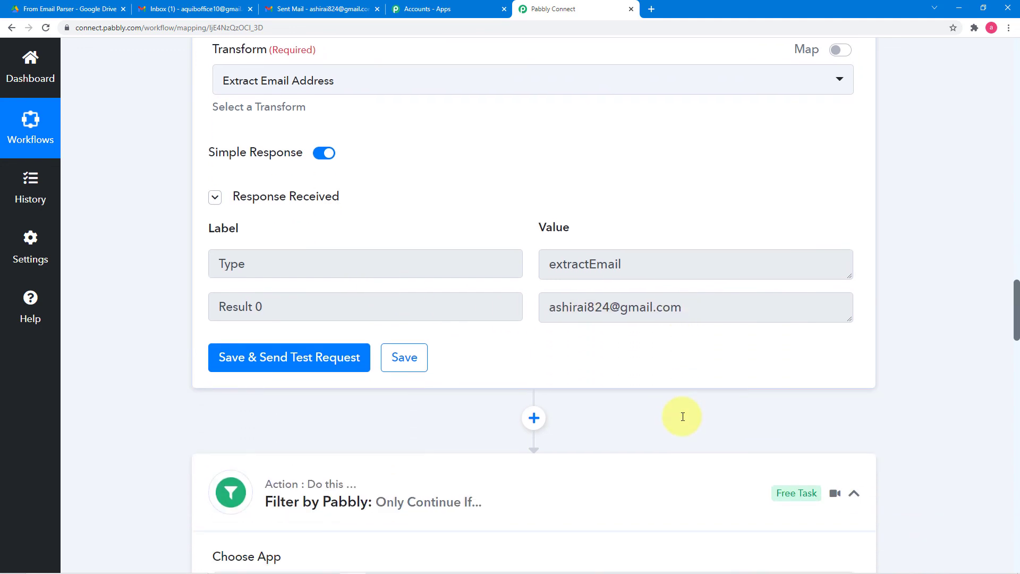
{"action": "scroll", "coordinate": [168, 376], "scroll_direction": "down", "scroll_amount": 2}
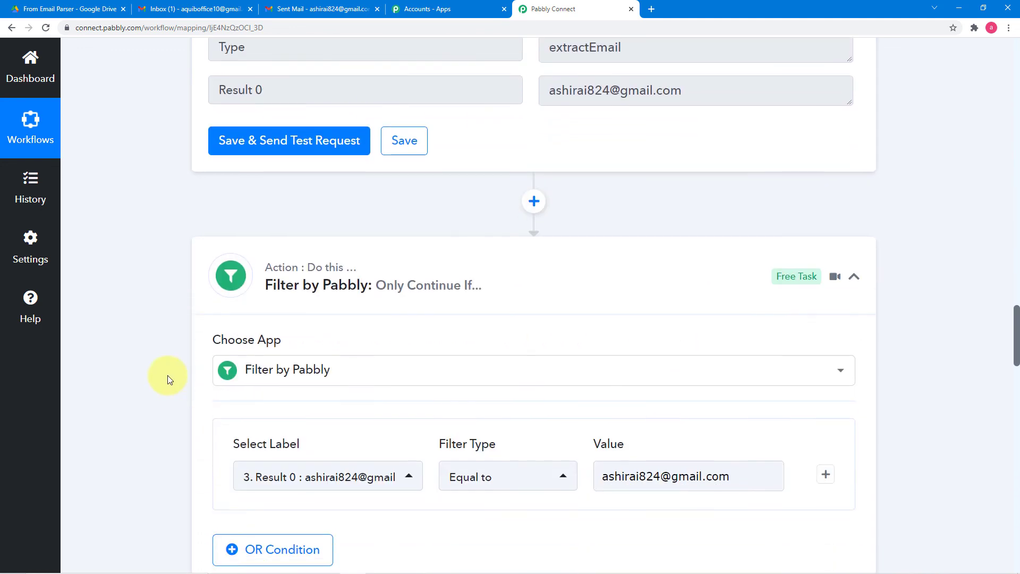
{"action": "scroll", "coordinate": [167, 378], "scroll_direction": "down", "scroll_amount": 2}
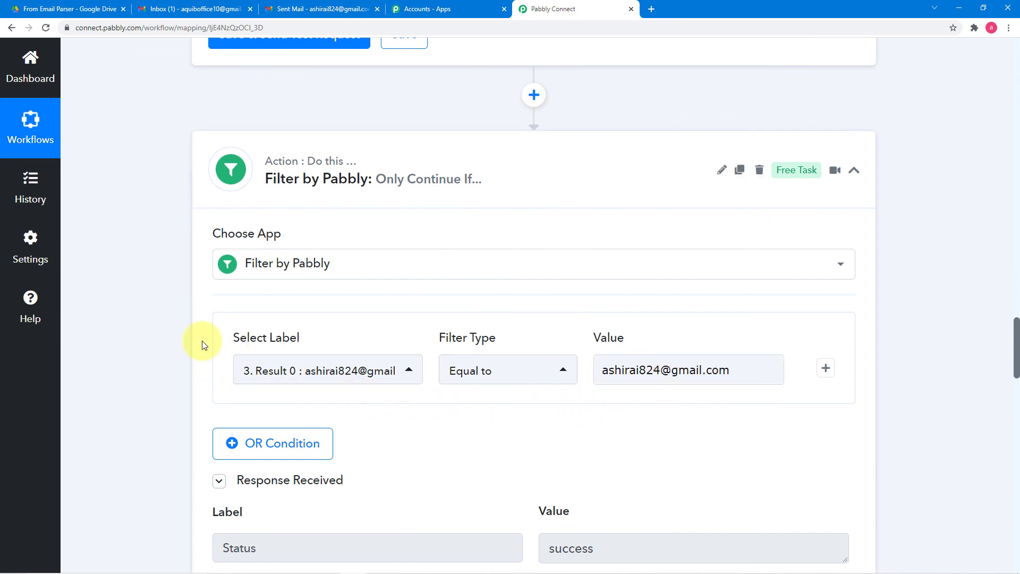
{"action": "scroll", "coordinate": [134, 332], "scroll_direction": "down", "scroll_amount": 1}
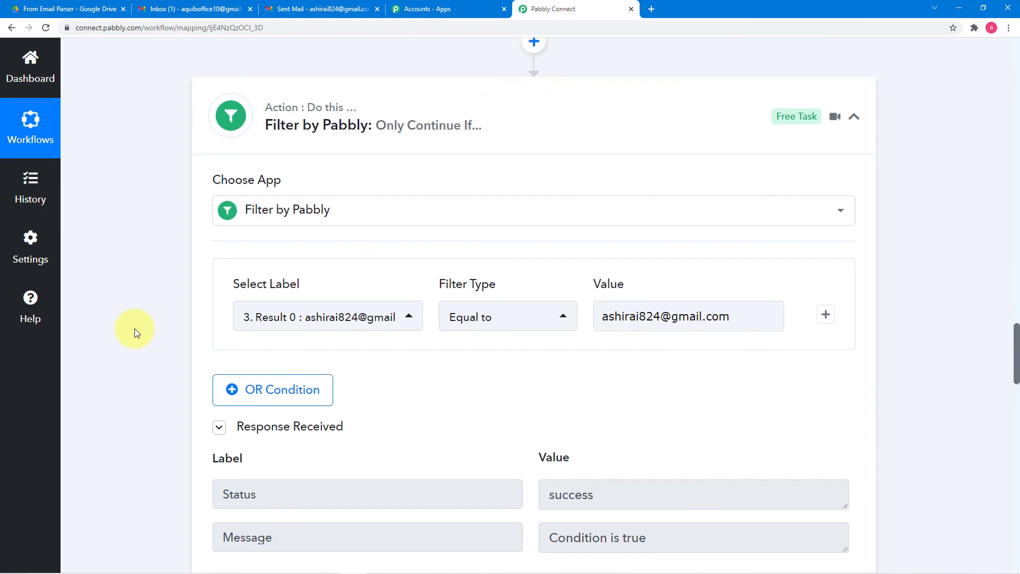
{"action": "scroll", "coordinate": [134, 332], "scroll_direction": "down", "scroll_amount": 5}
{"action": "scroll", "coordinate": [135, 329], "scroll_direction": "down", "scroll_amount": 2}
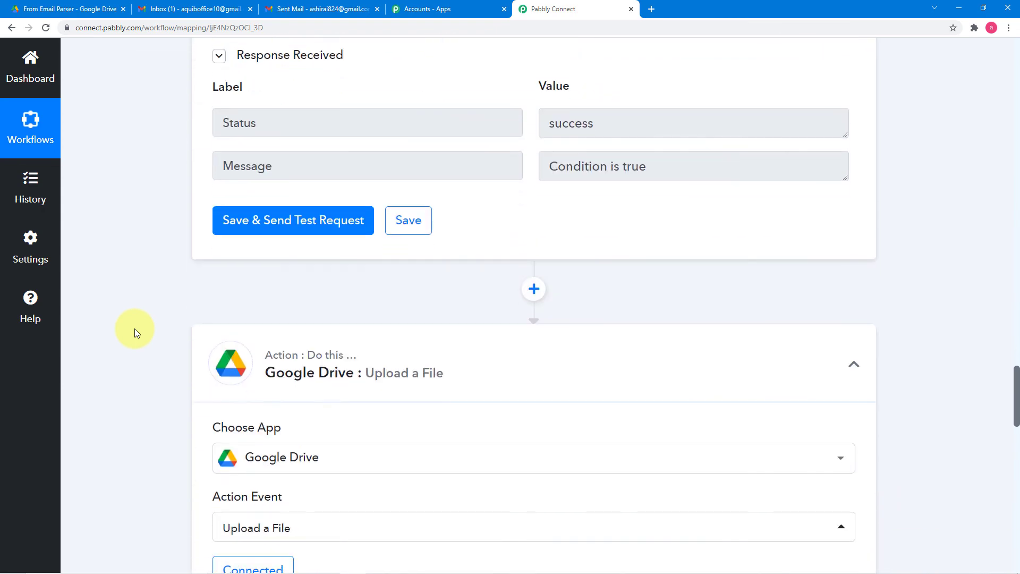
Check the Google Drive upload step's URL, Folder ID, File Name and response, and save the step
{"action": "scroll", "coordinate": [173, 243], "scroll_direction": "down", "scroll_amount": 5}
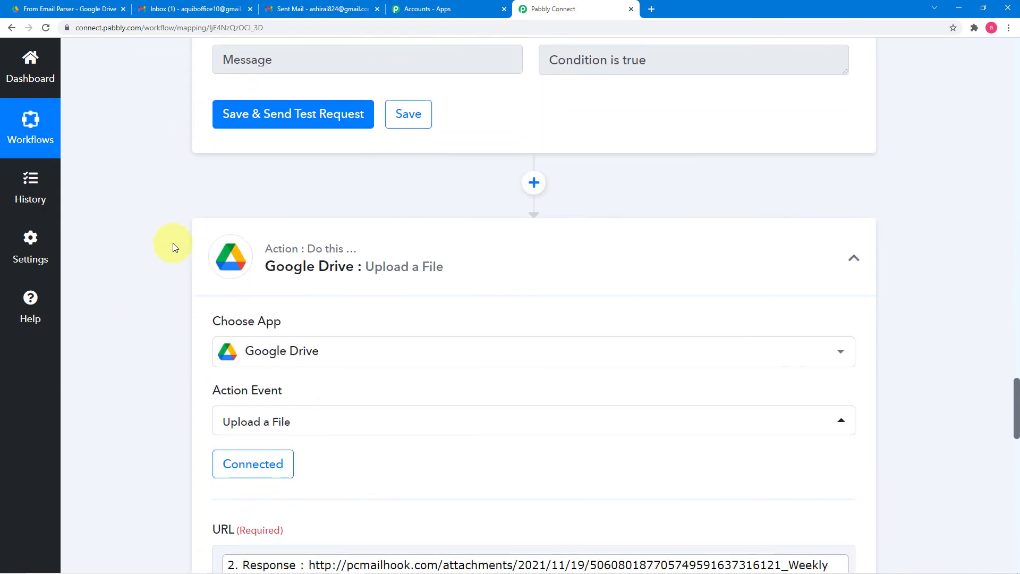
{"action": "scroll", "coordinate": [173, 247], "scroll_direction": "down", "scroll_amount": 2}
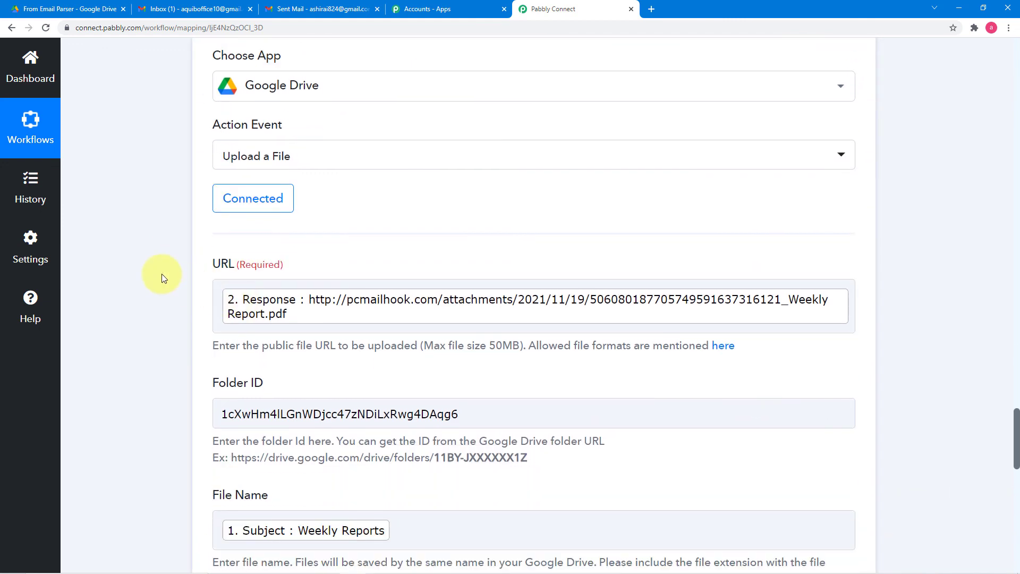
{"action": "scroll", "coordinate": [162, 273], "scroll_direction": "down", "scroll_amount": 2}
{"action": "scroll", "coordinate": [162, 273], "scroll_direction": "down", "scroll_amount": 8}
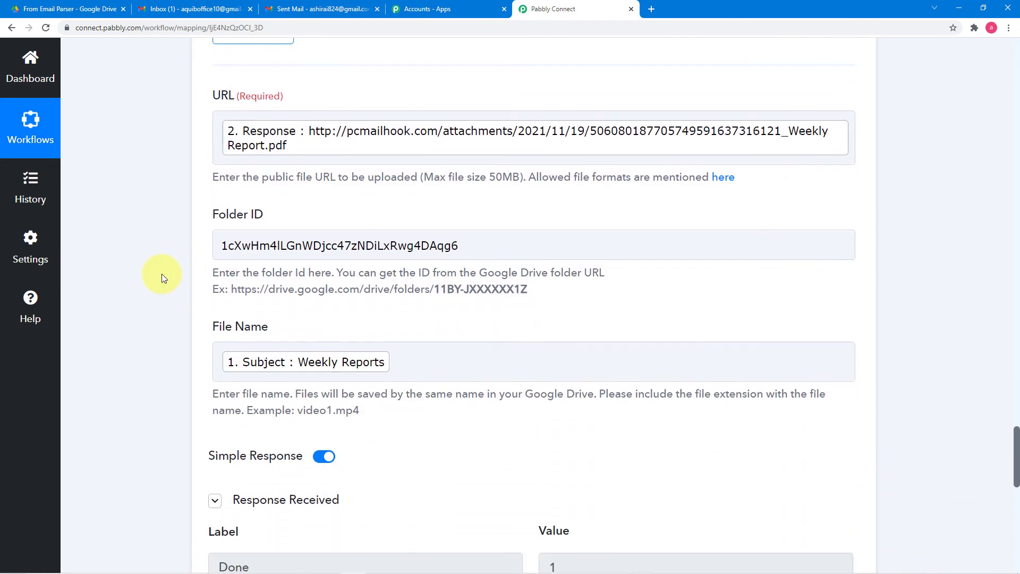
{"action": "scroll", "coordinate": [162, 273], "scroll_direction": "down", "scroll_amount": 1}
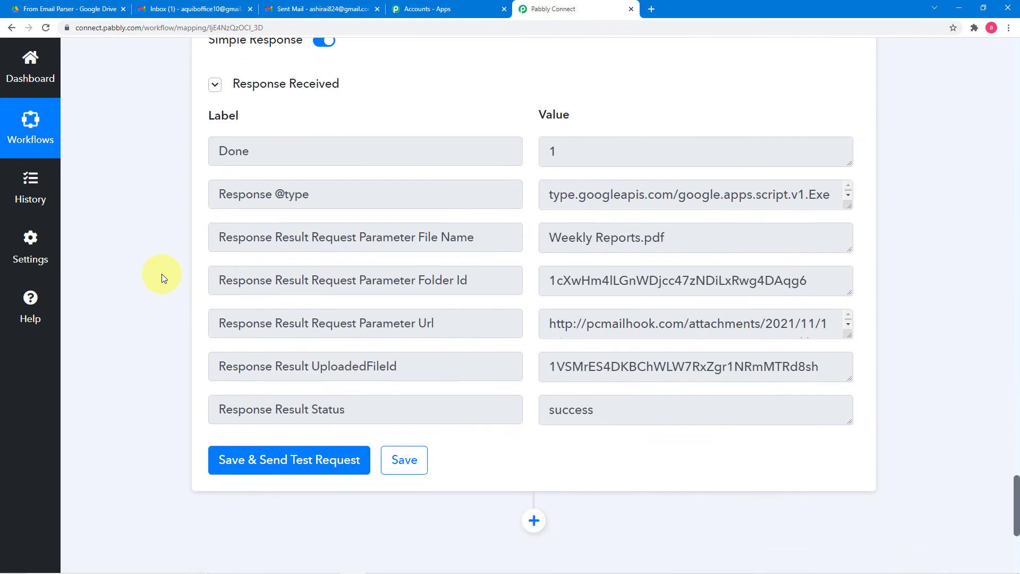
{"action": "left_click", "coordinate": [402, 459]}
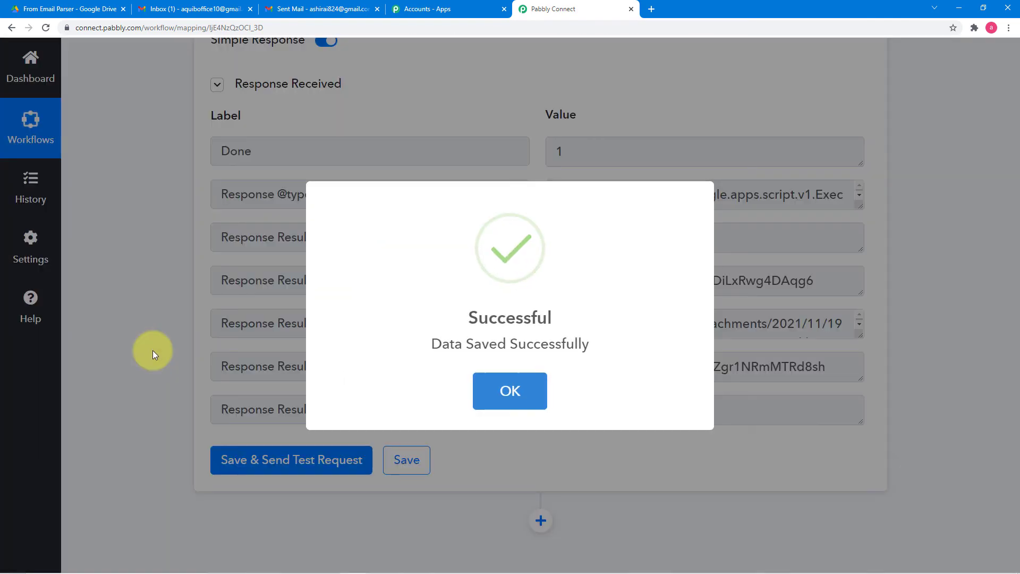
{"action": "left_click", "coordinate": [152, 349]}
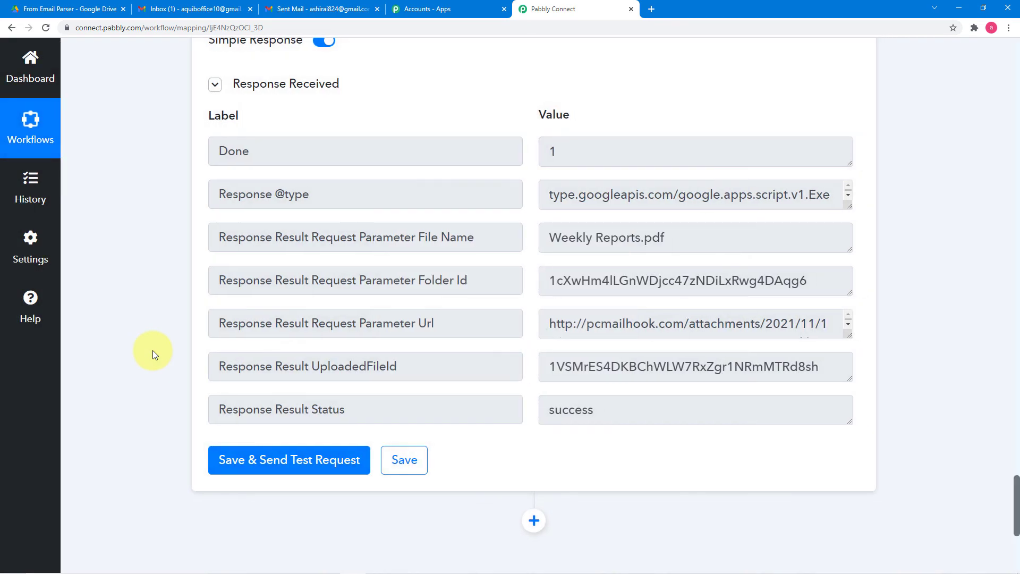
{"action": "scroll", "coordinate": [152, 350], "scroll_direction": "up", "scroll_amount": 2}
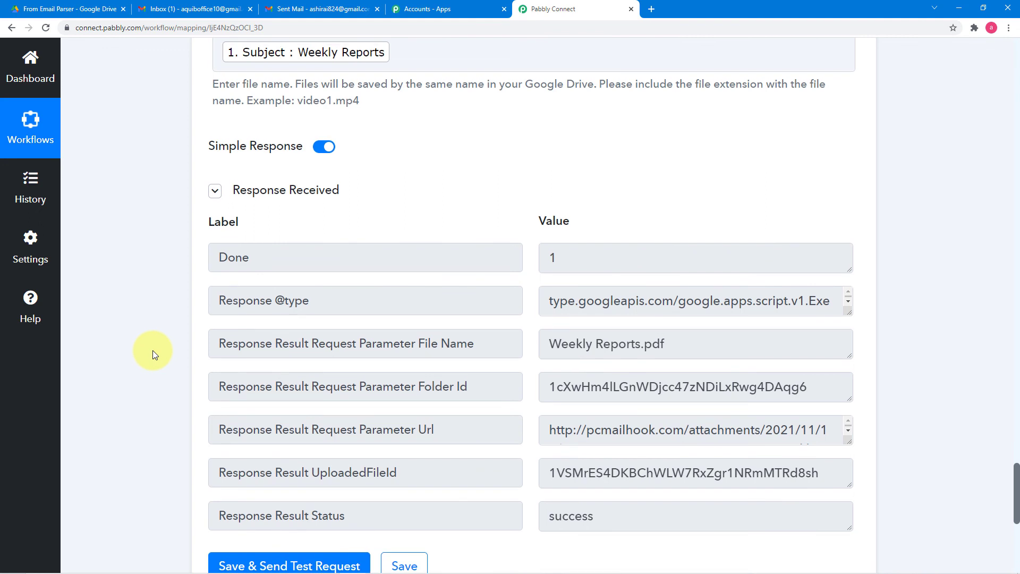